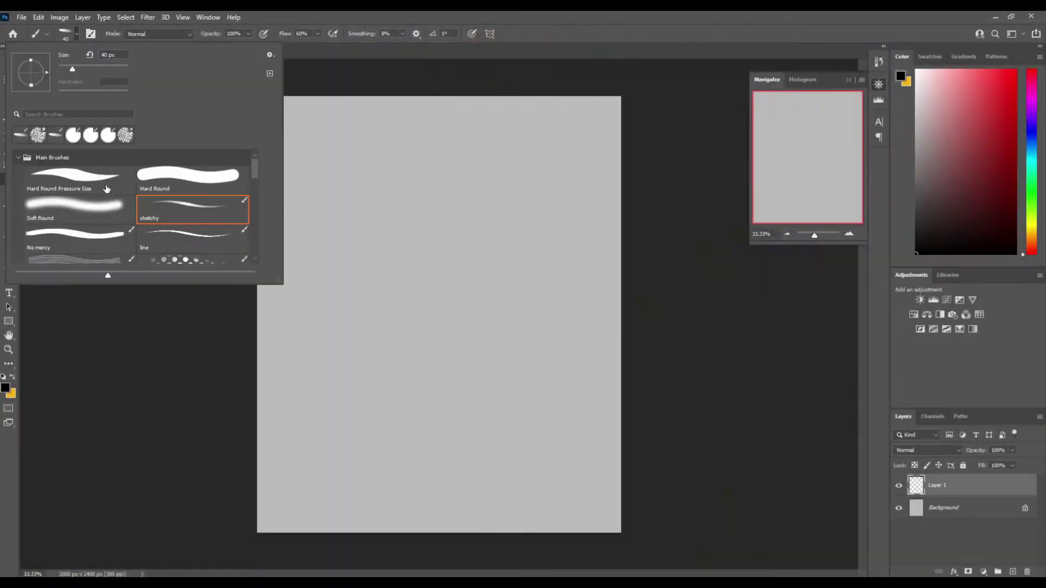
# With a small round brush, sketch the girl's face, head outline and left jaw.
pyautogui.doubleClick(106, 189)
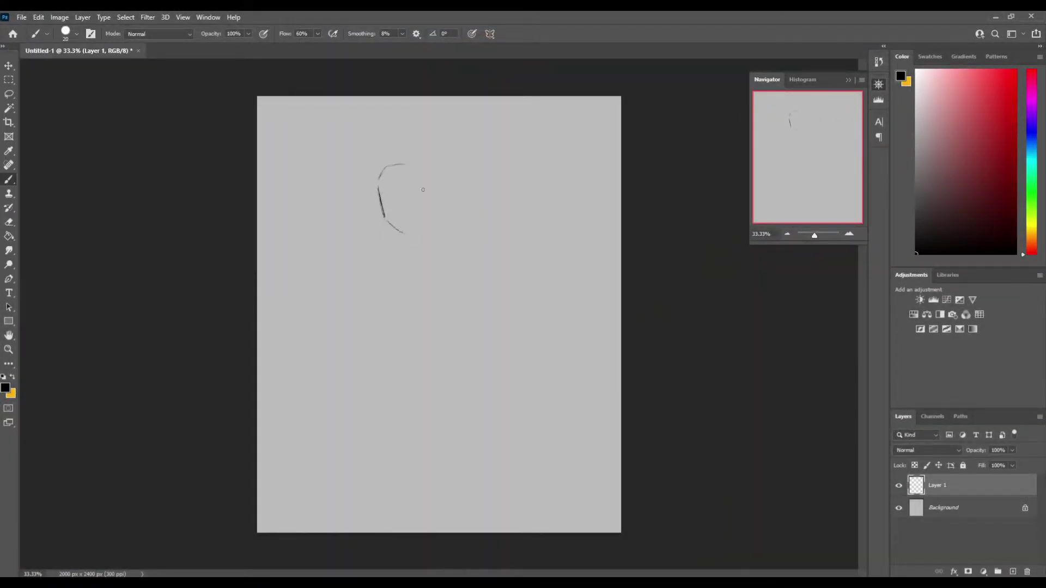
pyautogui.moveTo(420, 165); pyautogui.dragTo(428, 267)
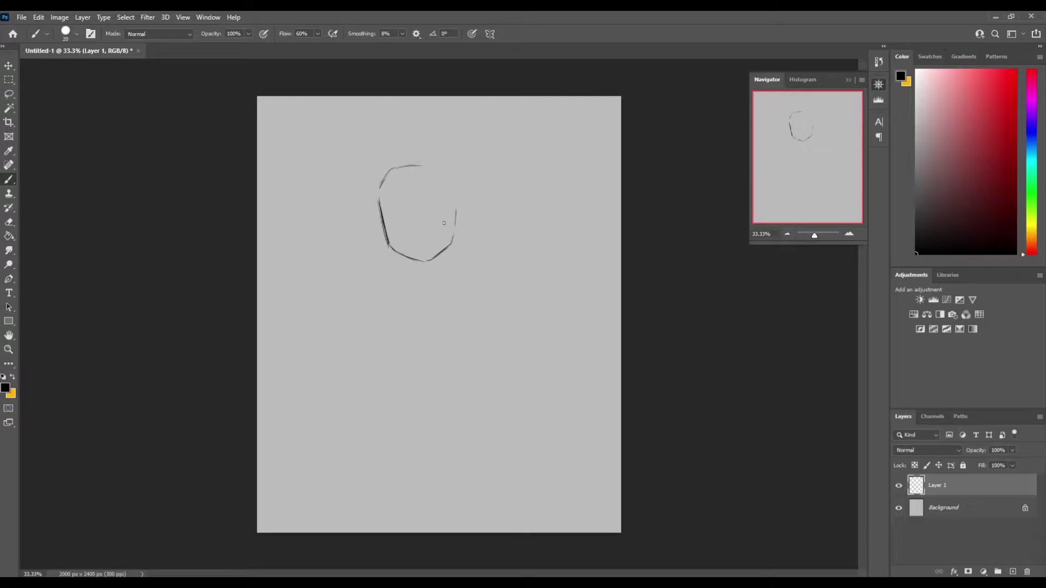
pyautogui.moveTo(390, 160); pyautogui.dragTo(404, 174)
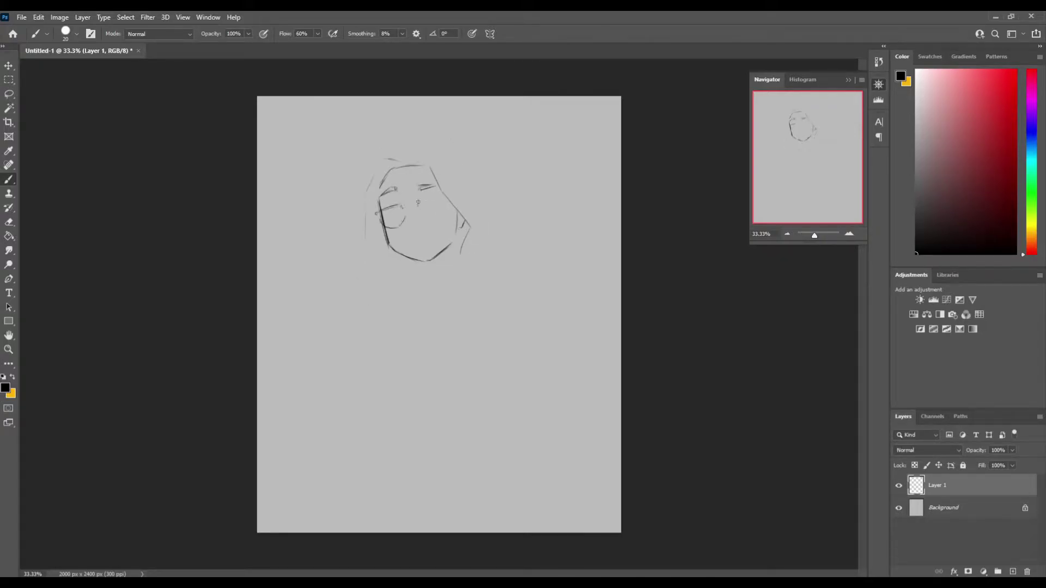
pyautogui.moveTo(431, 216); pyautogui.dragTo(504, 225)
pyautogui.moveTo(388, 240); pyautogui.dragTo(411, 260)
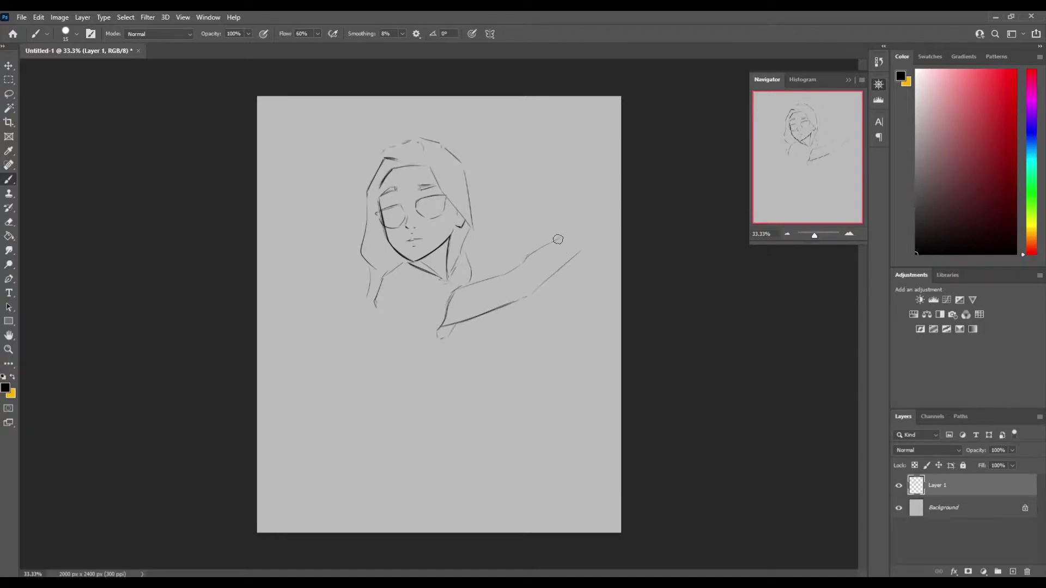
# Rough in the outstretched arm, hand, torso and surrounding car lines.
pyautogui.hotkey('ctrl', 'z')
pyautogui.moveTo(514, 271); pyautogui.dragTo(585, 229)
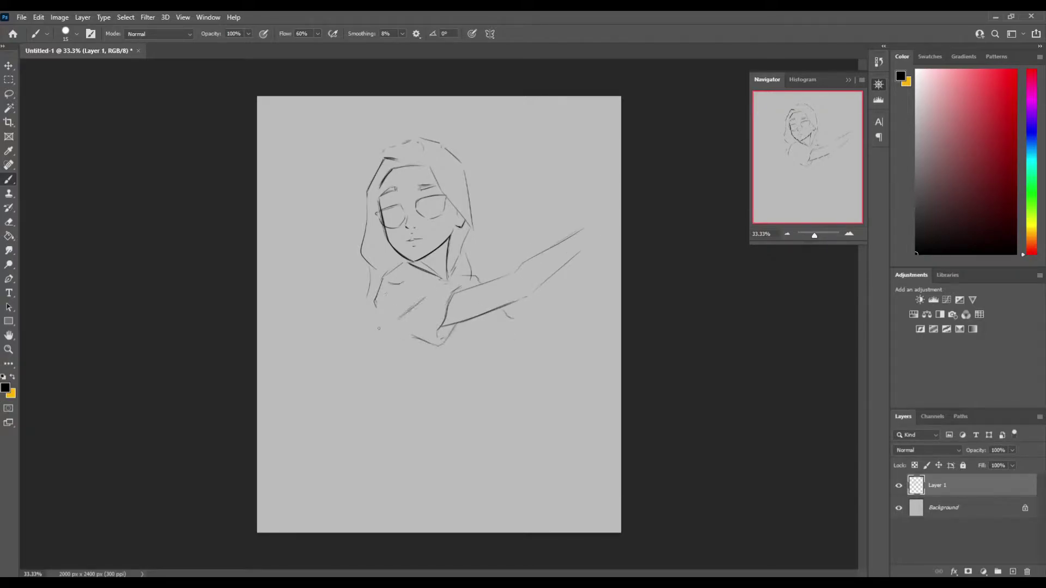
pyautogui.press('h')
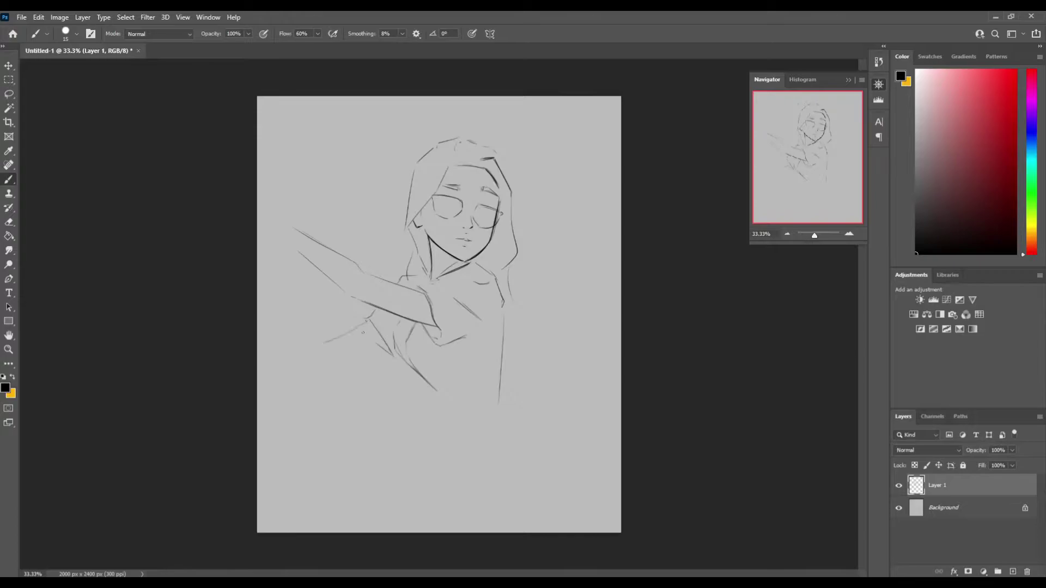
pyautogui.press('h')
pyautogui.moveTo(497, 340); pyautogui.dragTo(524, 353)
pyautogui.moveTo(510, 321); pyautogui.dragTo(532, 331)
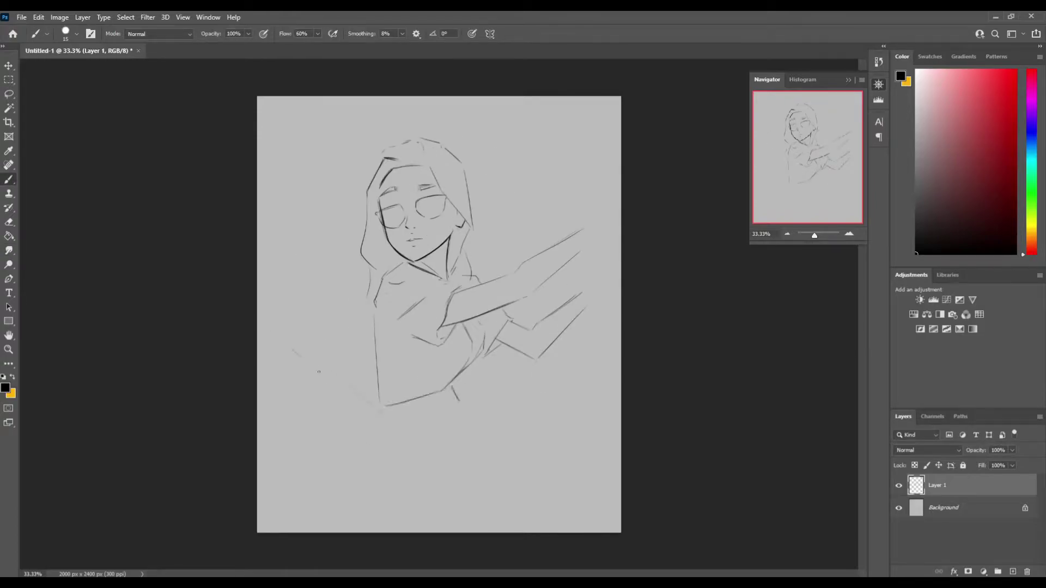
pyautogui.moveTo(303, 347); pyautogui.dragTo(426, 457)
pyautogui.moveTo(345, 331); pyautogui.dragTo(363, 297)
pyautogui.moveTo(355, 342); pyautogui.dragTo(365, 375)
pyautogui.moveTo(549, 182); pyautogui.dragTo(582, 208)
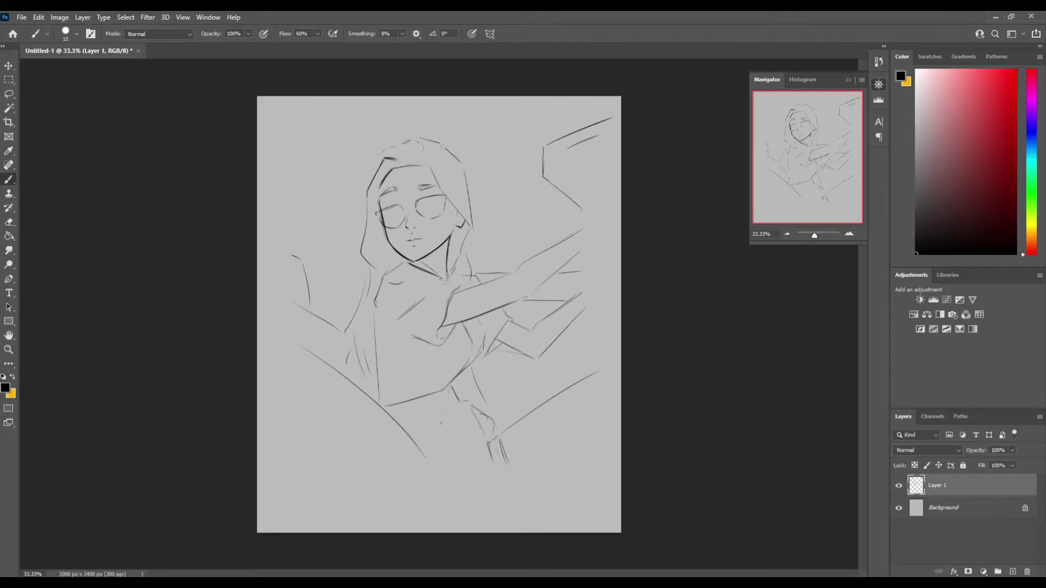
pyautogui.moveTo(526, 480); pyautogui.dragTo(615, 439)
# Scale the whole sketch up with Ctrl+T so it fills the canvas.
pyautogui.hotkey('ctrl', 't')
pyautogui.moveTo(619, 322); pyautogui.dragTo(643, 261)
pyautogui.press('Return')
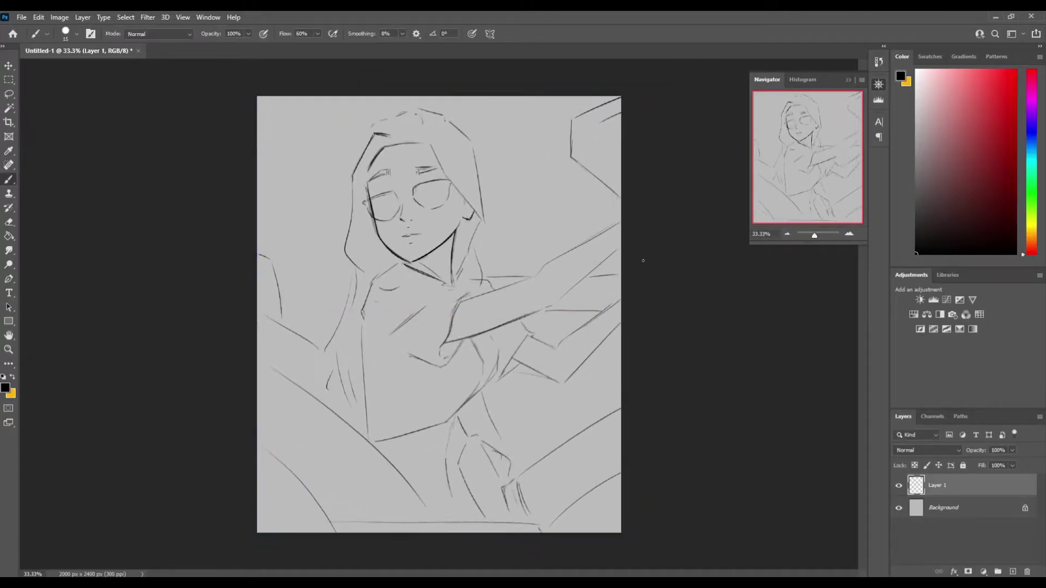
# Add a layer beneath the sketch and paint light blue sky across the upper canvas.
pyautogui.keyDown('ctrl'); pyautogui.click(1013, 572); pyautogui.keyUp('ctrl')
pyautogui.click(65, 33)
pyautogui.click(934, 76)
pyautogui.moveTo(283, 305); pyautogui.dragTo(712, 256)
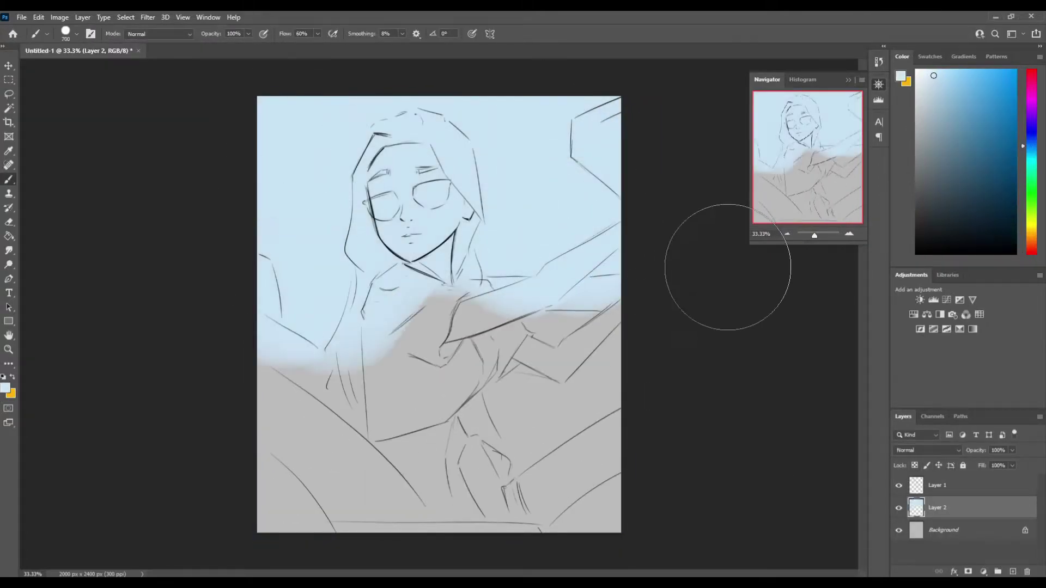
# Fill a dark car frame shape at the top right using a Polygonal Lasso selection.
pyautogui.hotkey('shift', 'l')
pyautogui.click(618, 100)
pyautogui.hotkey('alt', 'BackSpace')
pyautogui.hotkey('ctrl', 'd')
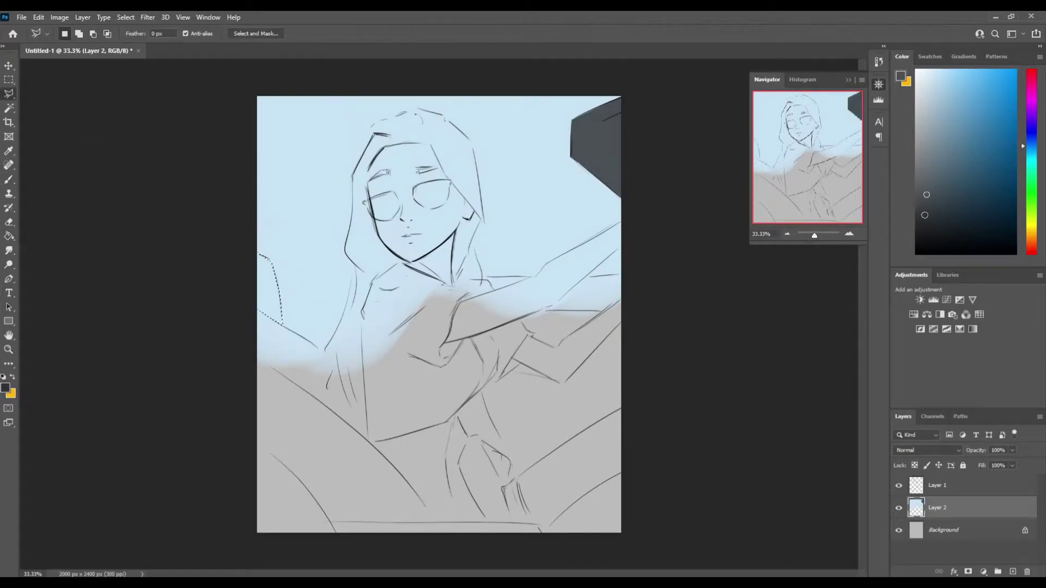
pyautogui.hotkey('alt', 'BackSpace')
# Outline the seat at the left edge and fill it with dark grey.
pyautogui.click(367, 382)
pyautogui.click(368, 440)
pyautogui.doubleClick(254, 358)
pyautogui.click(929, 110)
pyautogui.press('b')
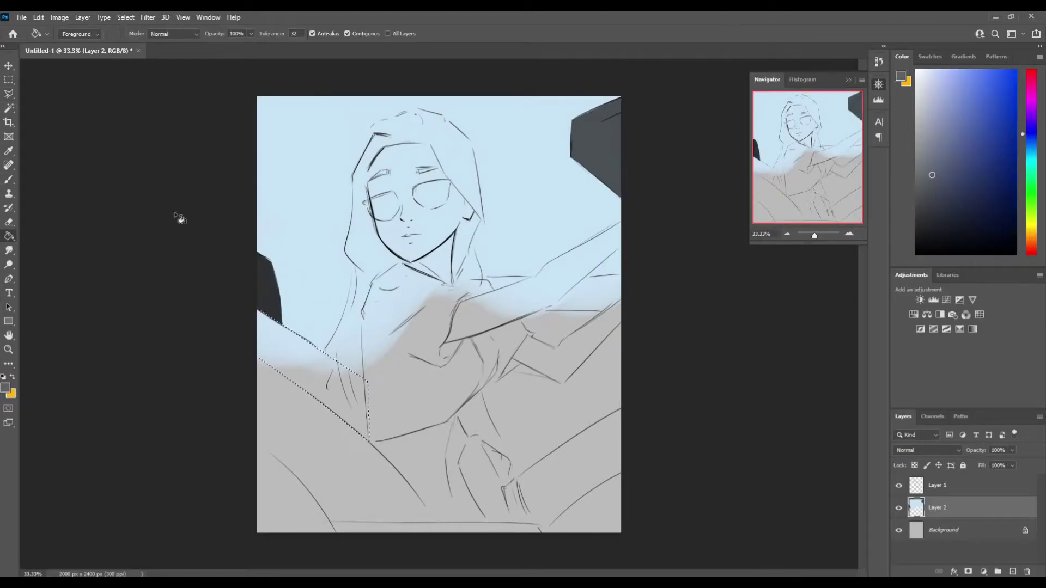
pyautogui.hotkey('alt', 'BackSpace')
pyautogui.moveTo(305, 327); pyautogui.dragTo(245, 269)
# With a soft round brush, paint light orange highlights on the dark seat band.
pyautogui.click(1031, 236)
pyautogui.click(977, 75)
pyautogui.click(76, 33)
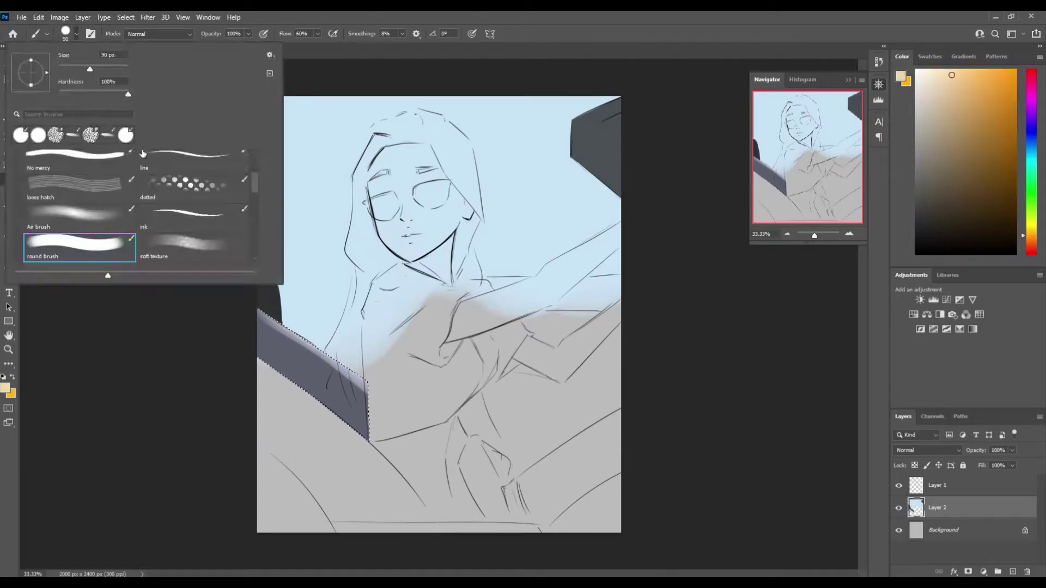
pyautogui.doubleClick(82, 243)
pyautogui.moveTo(362, 367); pyautogui.dragTo(343, 375)
pyautogui.keyDown('alt'); pyautogui.click(240, 368); pyautogui.keyUp('alt')
pyautogui.hotkey('ctrl', 'd')
# Block in the lower seat band in dark teal with a light orange rim.
pyautogui.press('l')
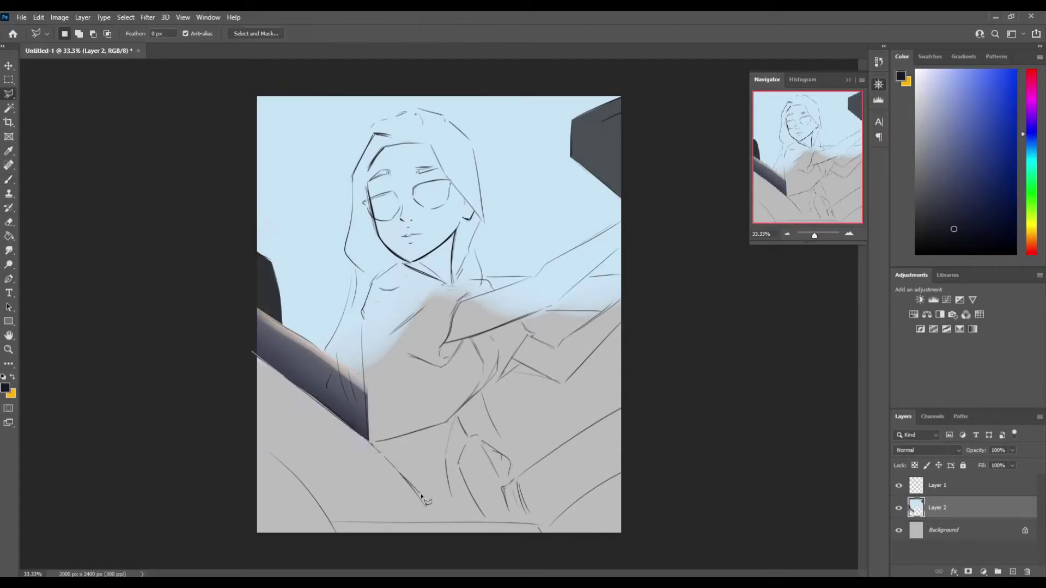
pyautogui.click(329, 522)
pyautogui.doubleClick(436, 523)
pyautogui.press('b')
pyautogui.click(962, 205)
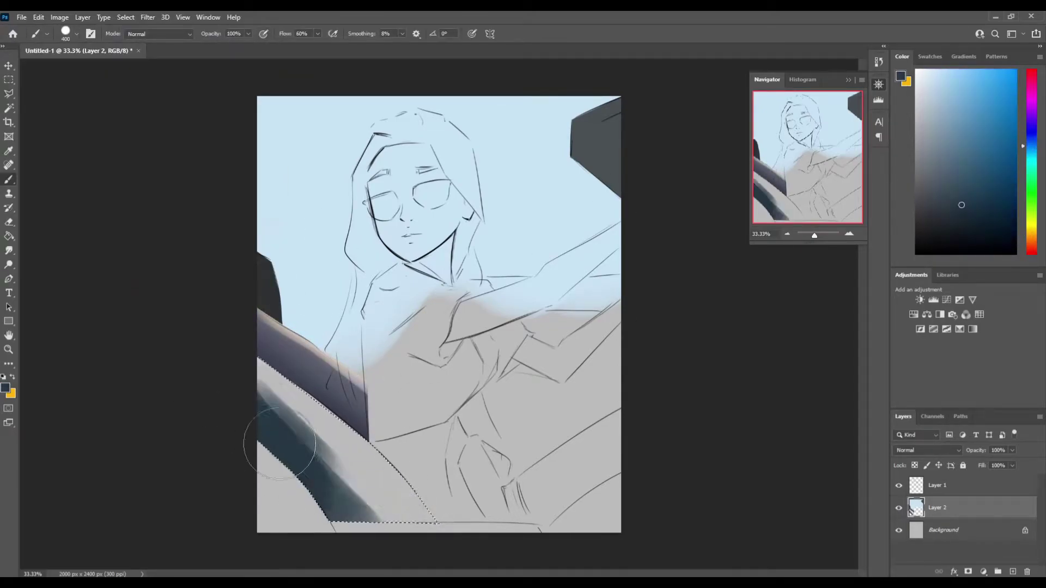
pyautogui.moveTo(393, 491); pyautogui.dragTo(313, 520)
pyautogui.click(972, 75)
pyautogui.click(77, 33)
pyautogui.doubleClick(82, 243)
pyautogui.moveTo(267, 376); pyautogui.dragTo(425, 512)
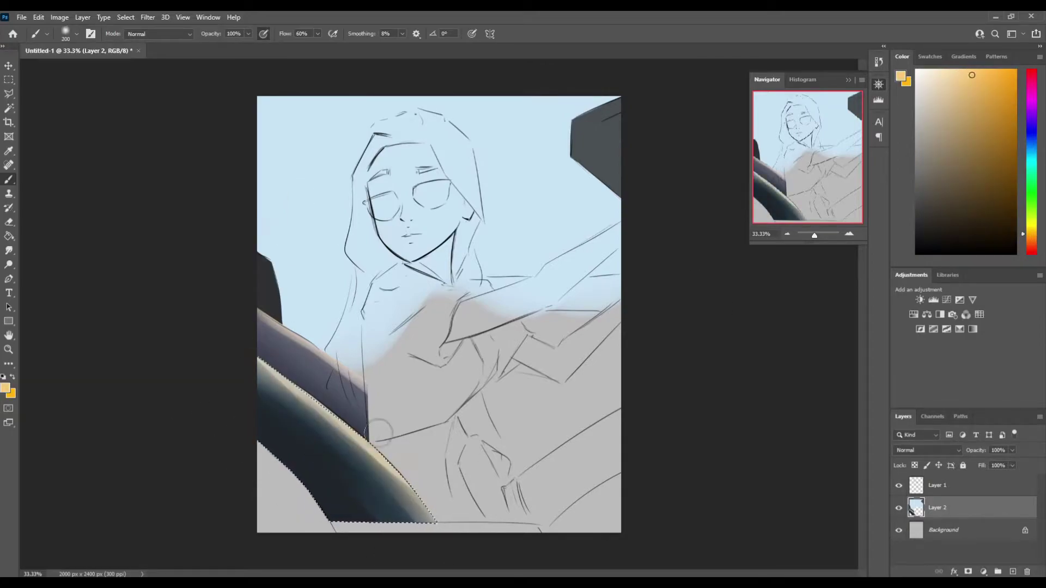
pyautogui.hotkey('ctrl', 'd')
# Paint the lower-left seat area dark navy with an orange rim along its edge.
pyautogui.press('l')
pyautogui.click(293, 446)
pyautogui.press('b')
pyautogui.keyDown('alt'); pyautogui.click(284, 490); pyautogui.keyUp('alt')
pyautogui.moveTo(273, 479); pyautogui.dragTo(289, 506)
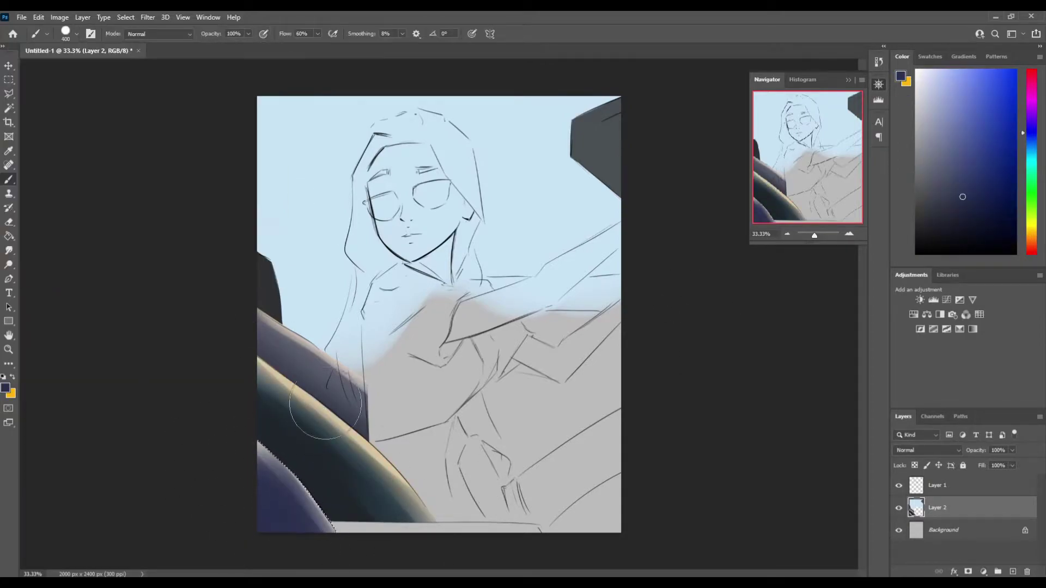
pyautogui.keyDown('alt'); pyautogui.click(259, 419); pyautogui.keyUp('alt')
pyautogui.moveTo(259, 425); pyautogui.dragTo(338, 509)
pyautogui.press('[')
pyautogui.press('[')
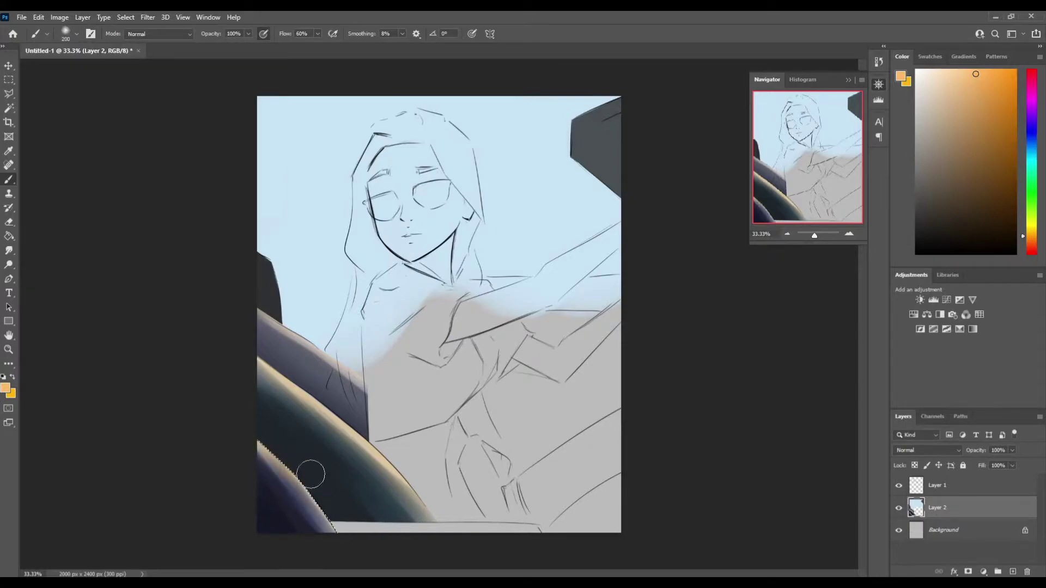
pyautogui.moveTo(303, 477); pyautogui.dragTo(273, 447)
pyautogui.hotkey('ctrl', 'd')
# Select a thin strip along the bottom edge and paint it light orange.
pyautogui.click(9, 94)
pyautogui.click(332, 521)
pyautogui.click(540, 524)
pyautogui.doubleClick(330, 537)
pyautogui.press('b')
pyautogui.moveTo(523, 528); pyautogui.dragTo(328, 552)
pyautogui.hotkey('ctrl', 'd')
# Outline the dashboard area at the right with the Polygonal Lasso.
pyautogui.press('l')
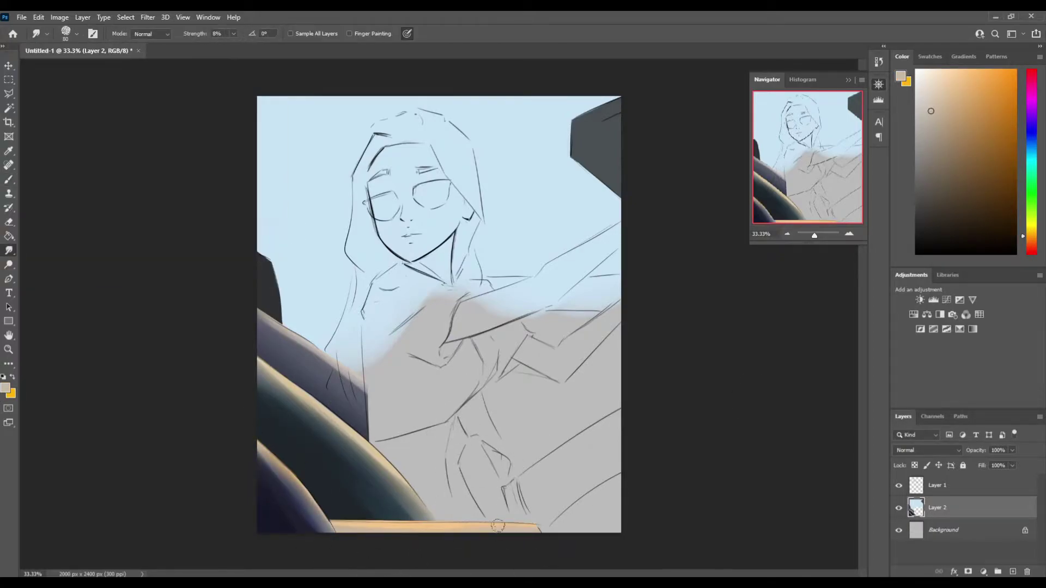
pyautogui.click(461, 274)
pyautogui.click(644, 276)
pyautogui.click(648, 393)
pyautogui.click(502, 442)
pyautogui.click(461, 274)
# Paint the dashboard selection light tan and deselect.
pyautogui.press('b')
pyautogui.moveTo(544, 327); pyautogui.dragTo(676, 278)
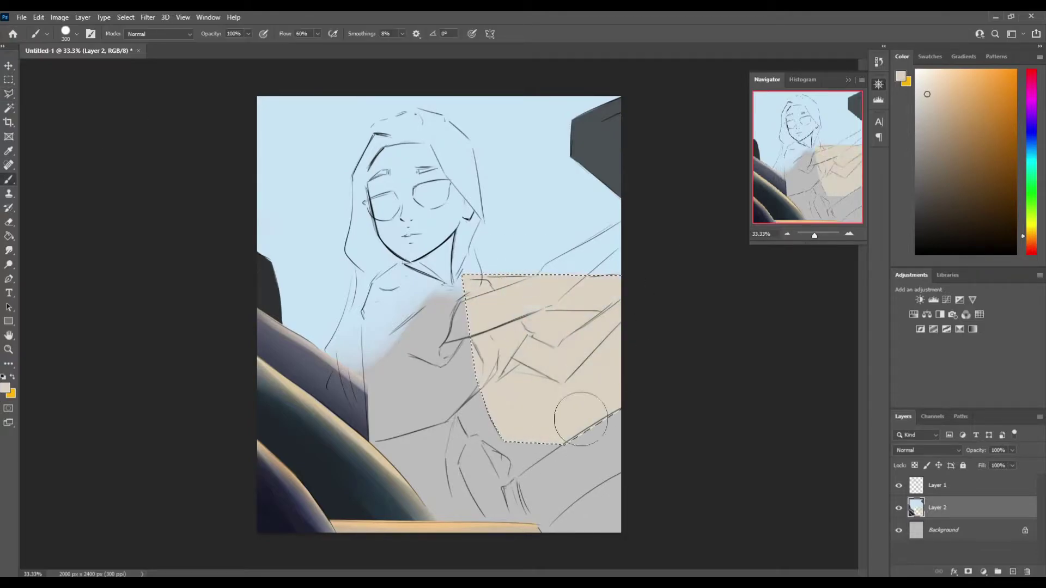
pyautogui.hotkey('ctrl', 'd')
# Fill a dark slot on the dashboard, after undoing a first parallelogram attempt.
pyautogui.press('l')
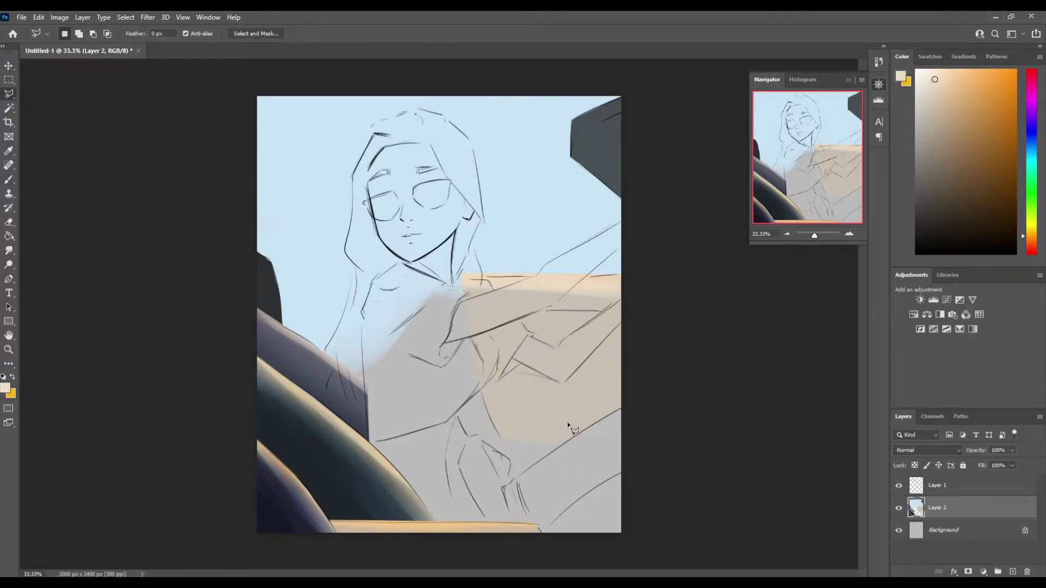
pyautogui.doubleClick(564, 404)
pyautogui.press('b')
pyautogui.moveTo(564, 404); pyautogui.dragTo(610, 320)
pyautogui.press('l')
pyautogui.press('Escape')
pyautogui.hotkey('ctrl', 'z')
pyautogui.doubleClick(550, 422)
pyautogui.hotkey('alt', 'BackSpace')
# Fill a dark wedge and a long dark slot on the dashboard.
pyautogui.doubleClick(599, 406)
pyautogui.hotkey('alt', 'BackSpace')
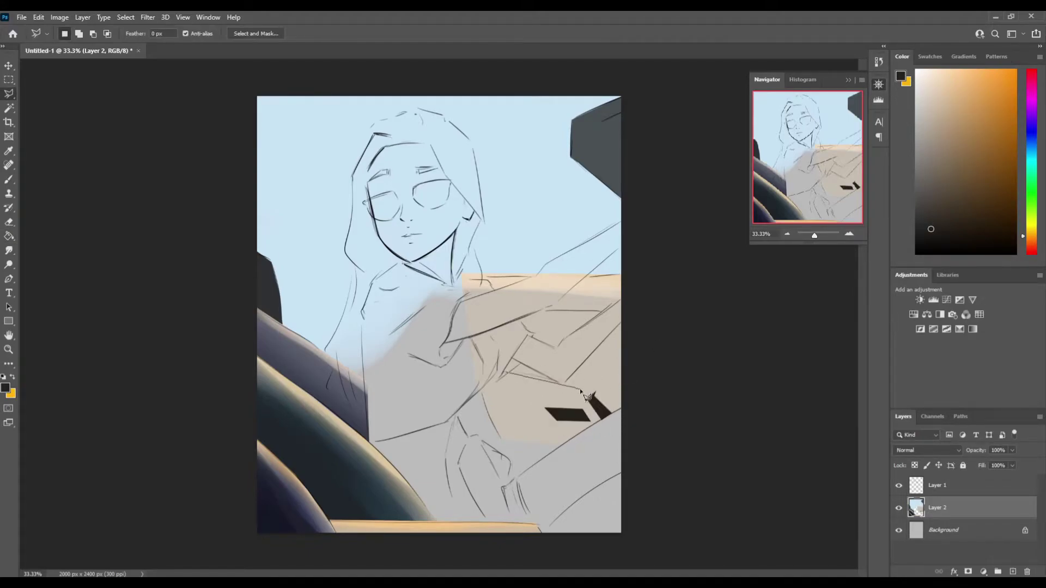
pyautogui.doubleClick(583, 384)
pyautogui.hotkey('alt', 'BackSpace')
# Select the sky and brush it a paler blue, then deselect.
pyautogui.click(526, 315)
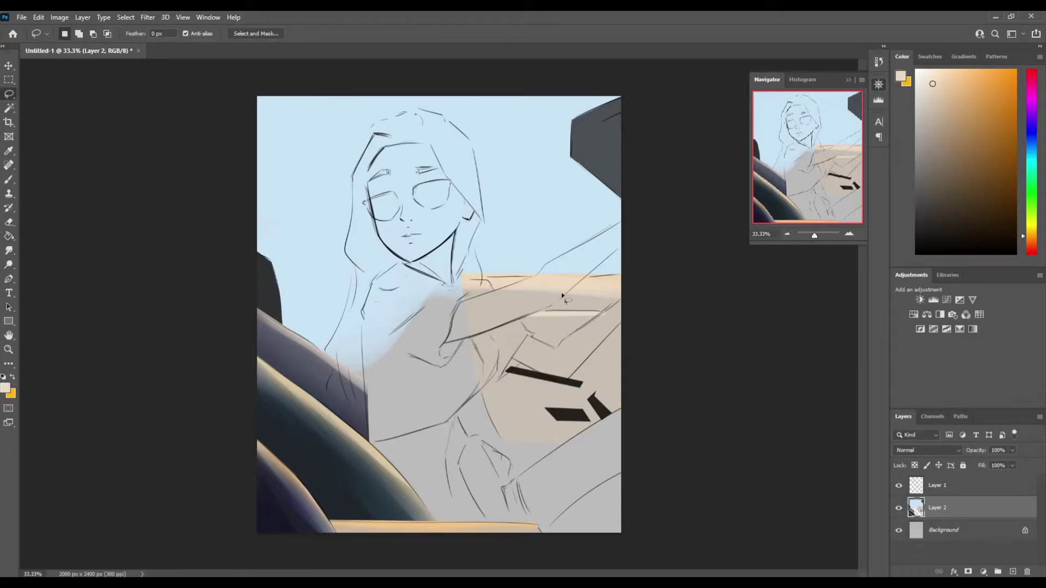
pyautogui.press('w')
pyautogui.click(524, 241)
pyautogui.press('b')
pyautogui.click(954, 74)
pyautogui.moveTo(615, 163); pyautogui.dragTo(337, 327)
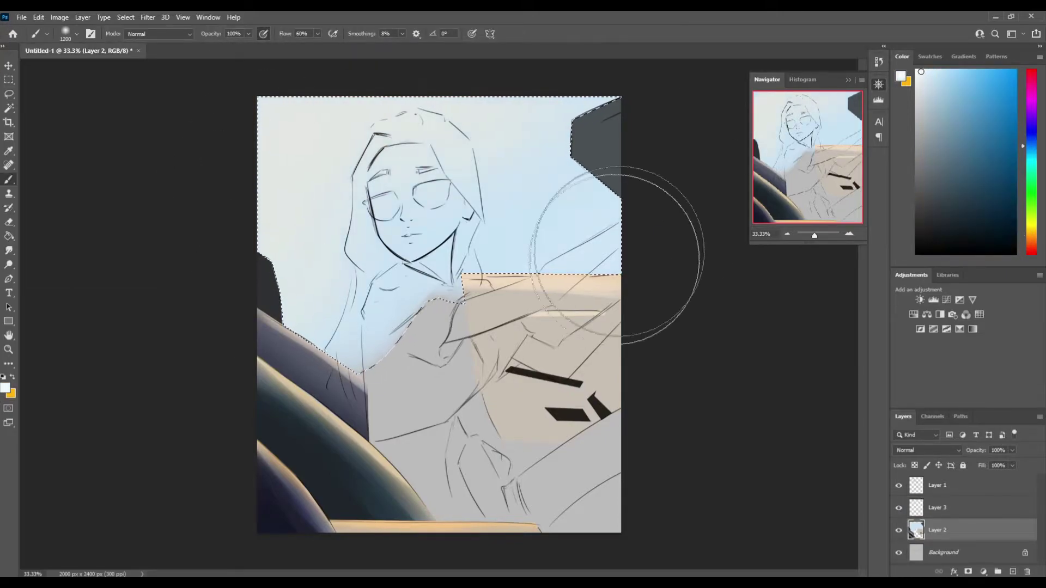
pyautogui.click(9, 95)
pyautogui.hotkey('ctrl', 'd')
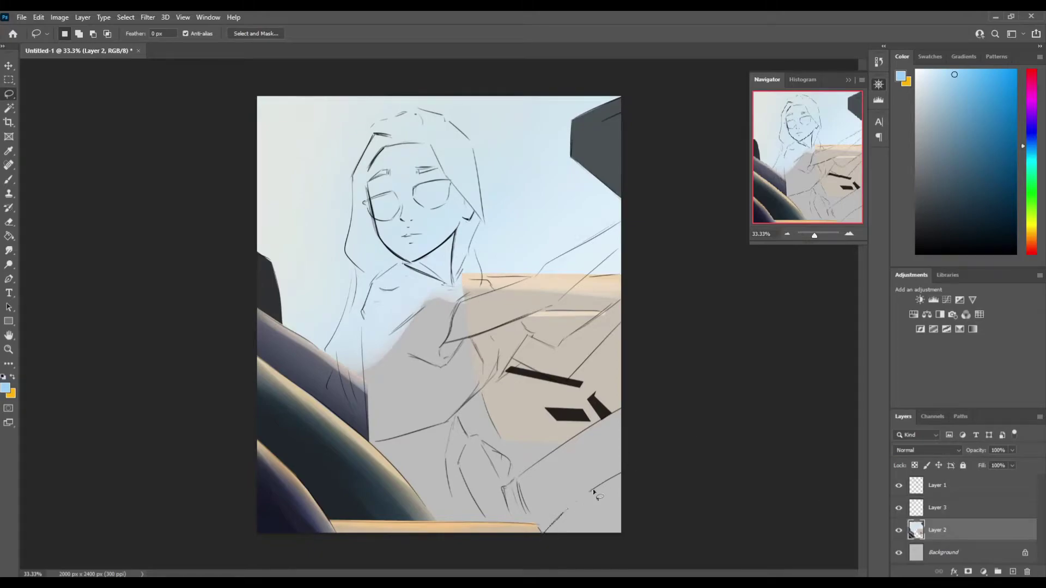
# Pick a light cream colour and start working on the new third layer.
pyautogui.click(1031, 235)
pyautogui.click(934, 73)
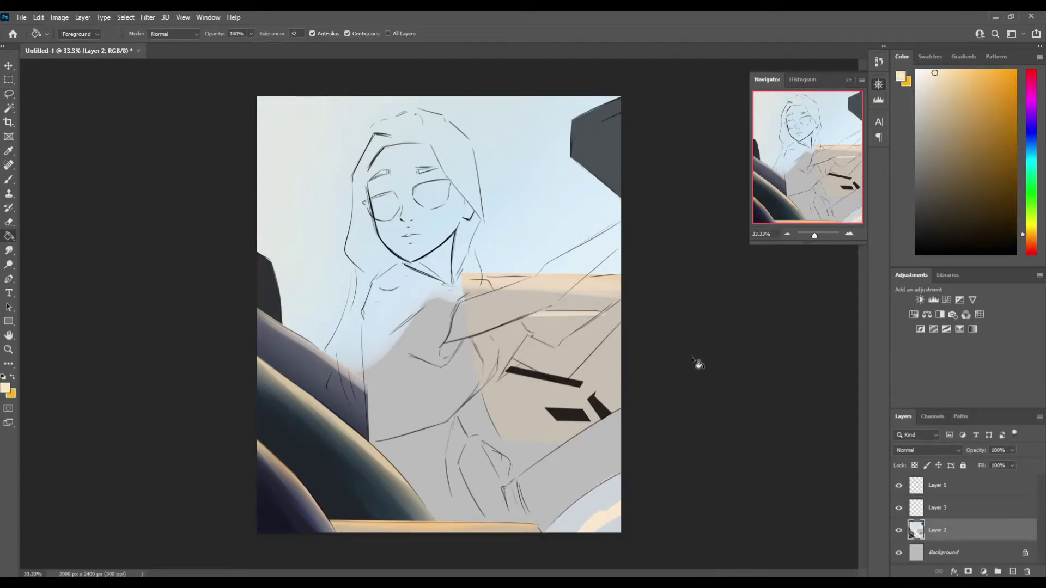
pyautogui.hotkey('alt', ']')
# Outline the girl's silhouette freehand and fill it with salmon colour.
pyautogui.moveTo(619, 542)
pyautogui.mouseDown()
pyautogui.moveTo(601, 349)
pyautogui.moveTo(595, 442)
pyautogui.mouseUp()
pyautogui.hotkey('alt', 'BackSpace')
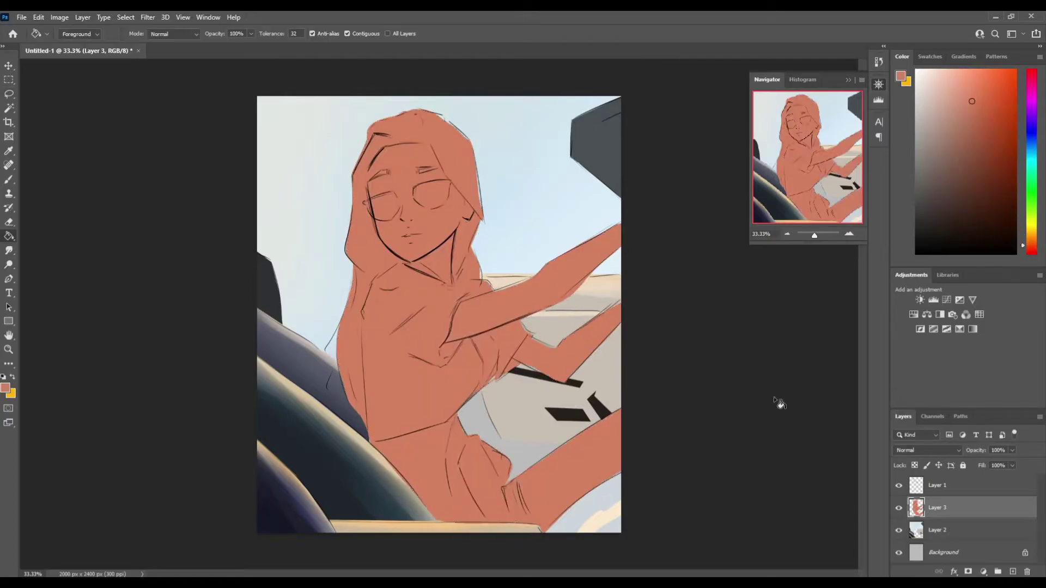
pyautogui.hotkey('ctrl', 'd')
# Paint the hair a darker brown, extending it down the left side.
pyautogui.press('b')
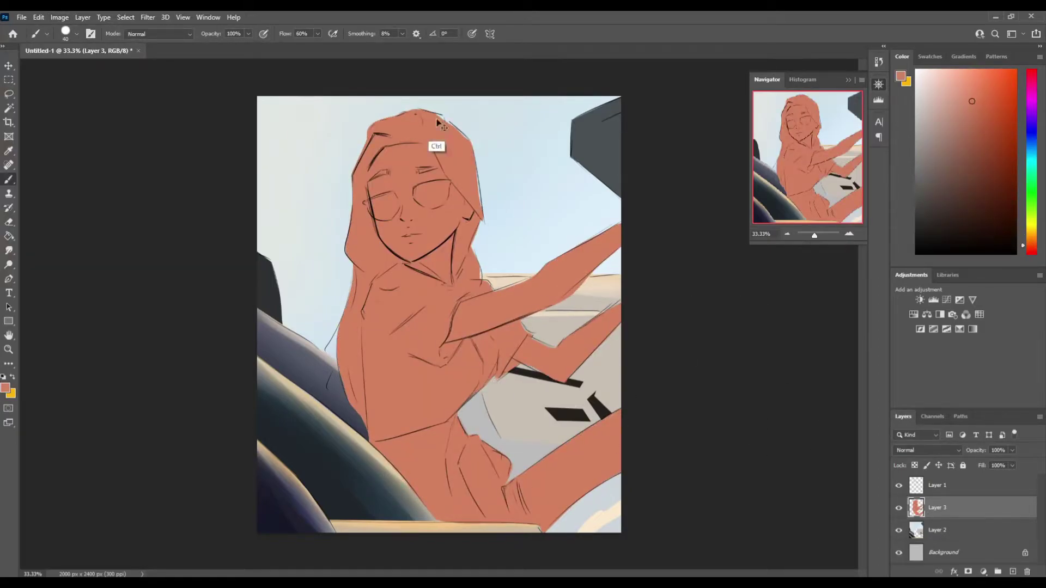
pyautogui.press(']')
pyautogui.moveTo(381, 129)
pyautogui.mouseDown()
pyautogui.moveTo(458, 160)
pyautogui.moveTo(474, 185)
pyautogui.moveTo(482, 275)
pyautogui.mouseUp()
pyautogui.press('[')
pyautogui.moveTo(406, 116); pyautogui.dragTo(354, 234)
pyautogui.moveTo(382, 202)
pyautogui.mouseDown()
pyautogui.moveTo(349, 267)
pyautogui.moveTo(332, 392)
pyautogui.mouseUp()
pyautogui.moveTo(348, 344); pyautogui.dragTo(364, 418)
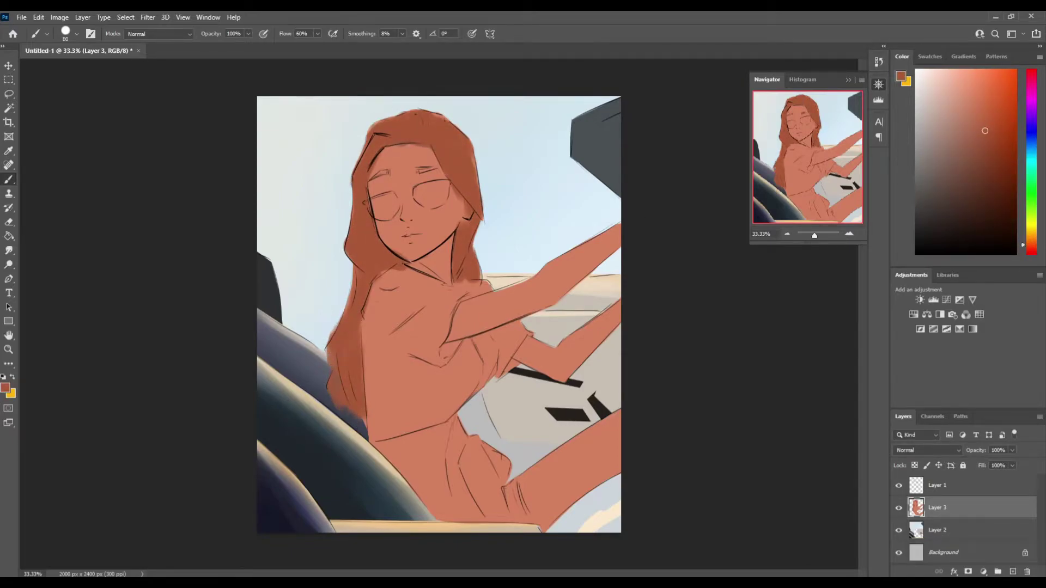
# Paint light highlights along the arms and on the leg.
pyautogui.press('[')
pyautogui.press('[')
pyautogui.press('[')
pyautogui.moveTo(460, 307); pyautogui.dragTo(531, 282)
pyautogui.press(']')
pyautogui.press(']')
pyautogui.press(']')
pyautogui.moveTo(455, 314); pyautogui.dragTo(600, 240)
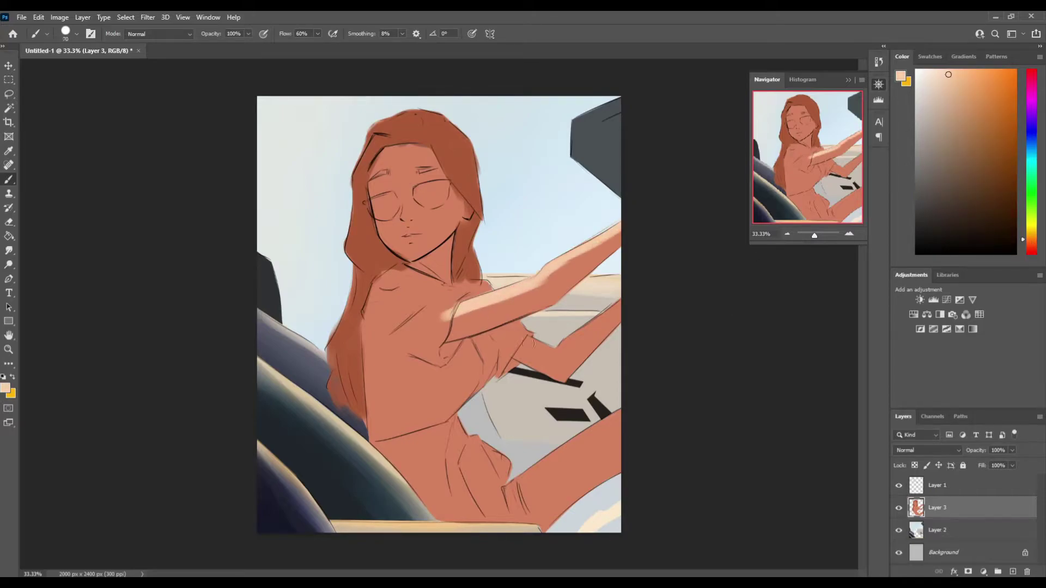
pyautogui.moveTo(531, 356); pyautogui.dragTo(621, 300)
pyautogui.moveTo(586, 452); pyautogui.dragTo(619, 414)
# Paint lighter, more saturated peach tones across the face.
pyautogui.click(974, 94)
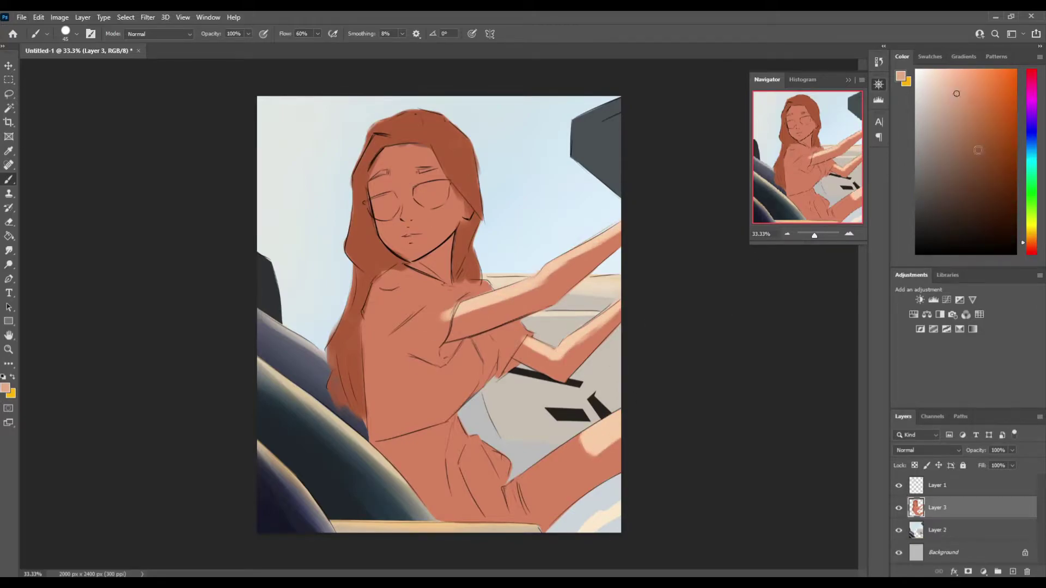
pyautogui.moveTo(376, 169)
pyautogui.mouseDown()
pyautogui.moveTo(398, 245)
pyautogui.moveTo(430, 152)
pyautogui.mouseUp()
pyautogui.moveTo(414, 163); pyautogui.dragTo(461, 239)
pyautogui.moveTo(403, 207); pyautogui.dragTo(457, 256)
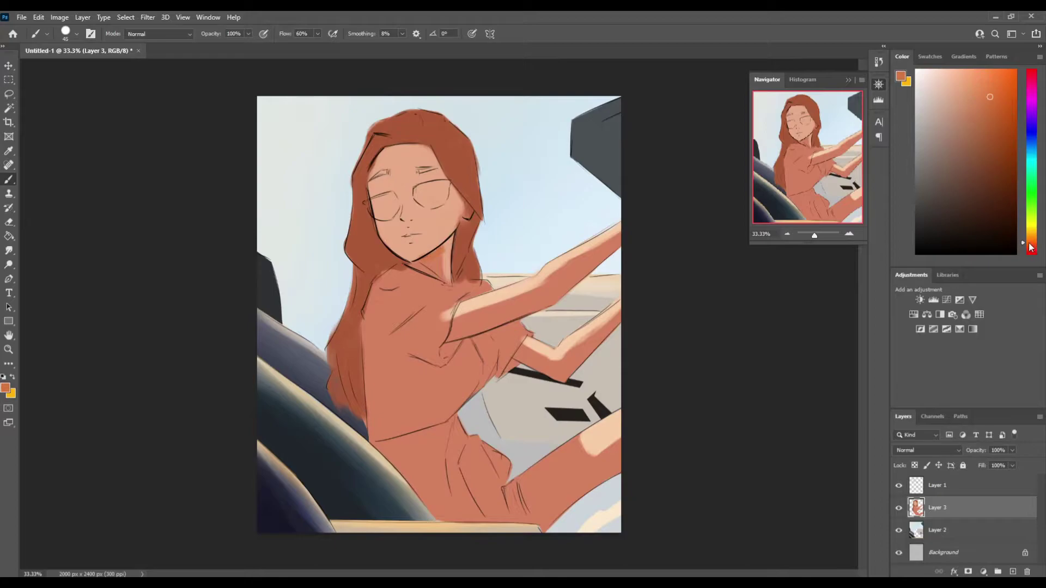
pyautogui.moveTo(1031, 248); pyautogui.dragTo(1031, 251)
pyautogui.click(980, 102)
pyautogui.press(']')
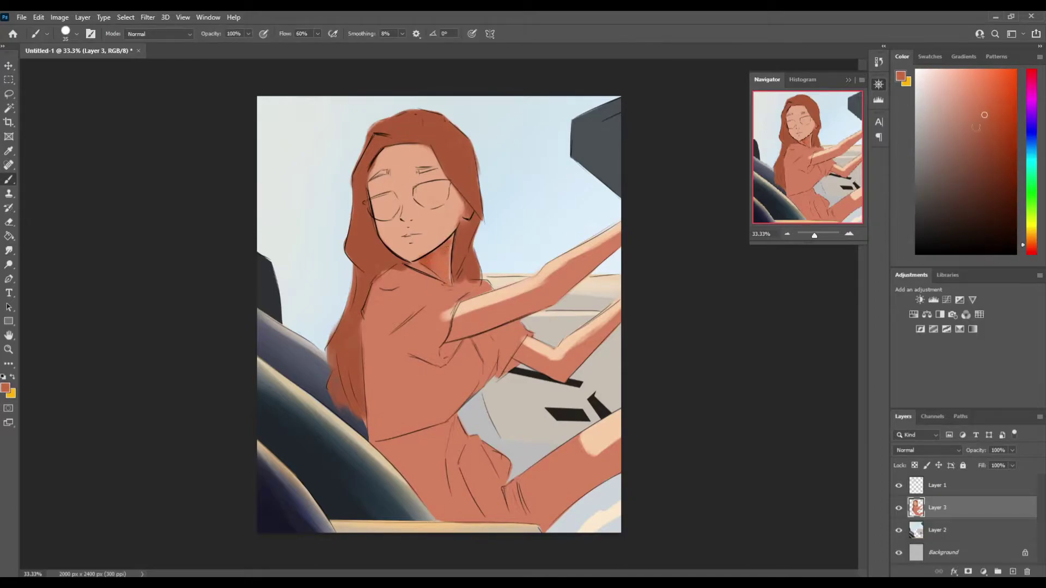
pyautogui.press(']')
pyautogui.press(']')
pyautogui.press(']')
pyautogui.click(1000, 113)
# Paint dark brown shadows along the hair beside the face and neck.
pyautogui.keyDown('alt'); pyautogui.click(424, 259); pyautogui.keyUp('alt')
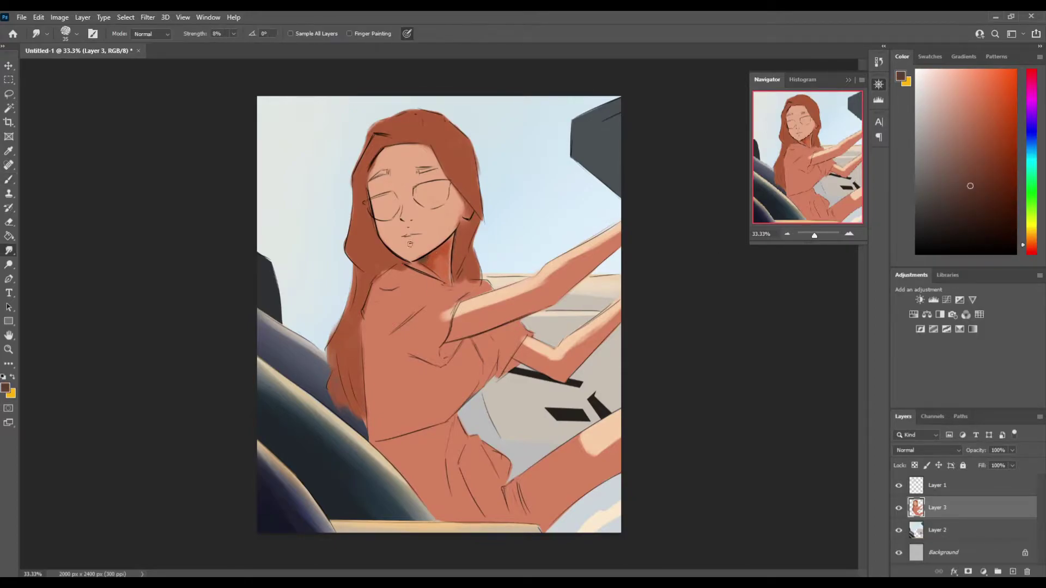
pyautogui.press('[')
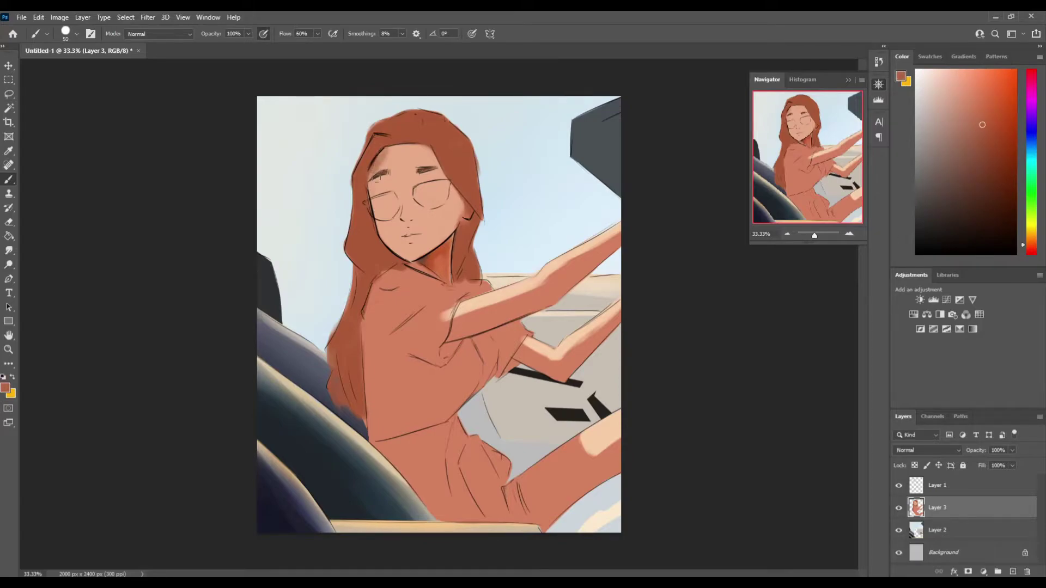
pyautogui.keyDown('alt'); pyautogui.click(381, 163); pyautogui.keyUp('alt')
pyautogui.moveTo(376, 158); pyautogui.dragTo(349, 393)
pyautogui.press('[')
pyautogui.press('[')
pyautogui.press('[')
pyautogui.moveTo(365, 281); pyautogui.dragTo(374, 225)
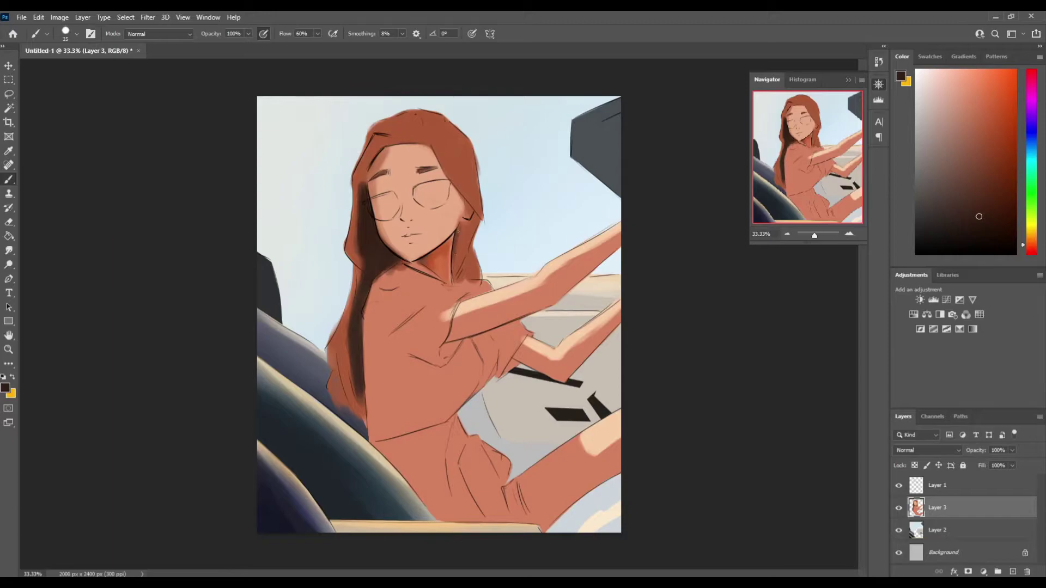
# Brush soft pink blush across both cheeks with a large brush.
pyautogui.press(']')
pyautogui.press(']')
pyautogui.press(']')
pyautogui.keyDown('alt'); pyautogui.click(458, 234); pyautogui.keyUp('alt')
pyautogui.moveTo(454, 196); pyautogui.dragTo(444, 240)
pyautogui.keyDown('alt'); pyautogui.click(419, 188); pyautogui.keyUp('alt')
pyautogui.moveTo(392, 180)
pyautogui.mouseDown()
pyautogui.moveTo(382, 202)
pyautogui.moveTo(436, 205)
pyautogui.moveTo(444, 188)
pyautogui.moveTo(412, 196)
pyautogui.mouseUp()
# On a new layer, paint the dark lens over the left eye.
pyautogui.hotkey('ctrl', 'shift', 'alt', 'n')
pyautogui.press('[')
pyautogui.press('[')
pyautogui.press('[')
pyautogui.moveTo(373, 196)
pyautogui.mouseDown()
pyautogui.moveTo(438, 199)
pyautogui.moveTo(392, 210)
pyautogui.mouseUp()
# Add light blue and peach reflections to the sunglass lenses on Layer 4.
pyautogui.keyDown('alt'); pyautogui.click(518, 163); pyautogui.keyUp('alt')
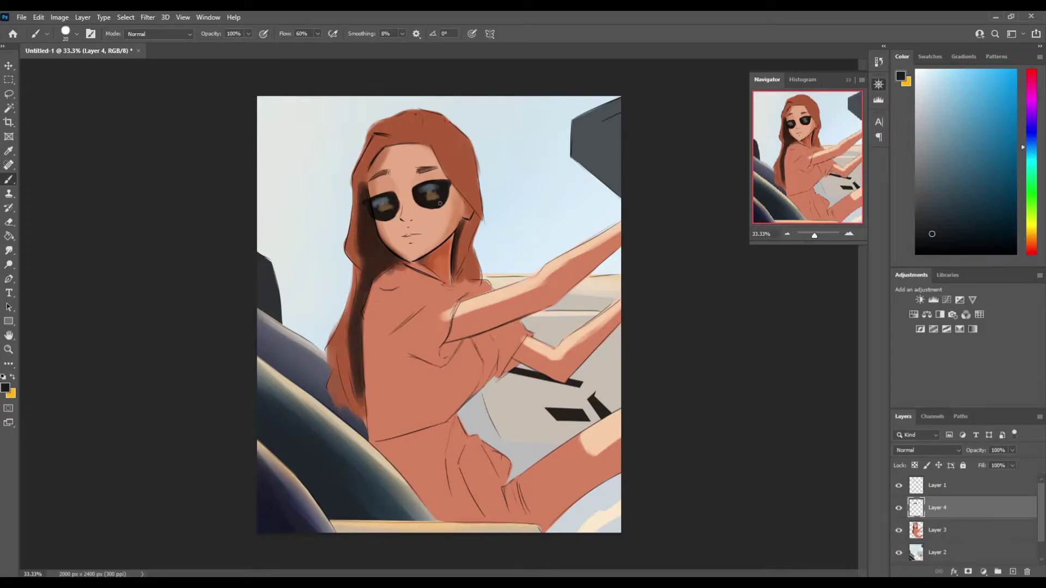
pyautogui.keyDown('alt'); pyautogui.click(392, 236); pyautogui.keyUp('alt')
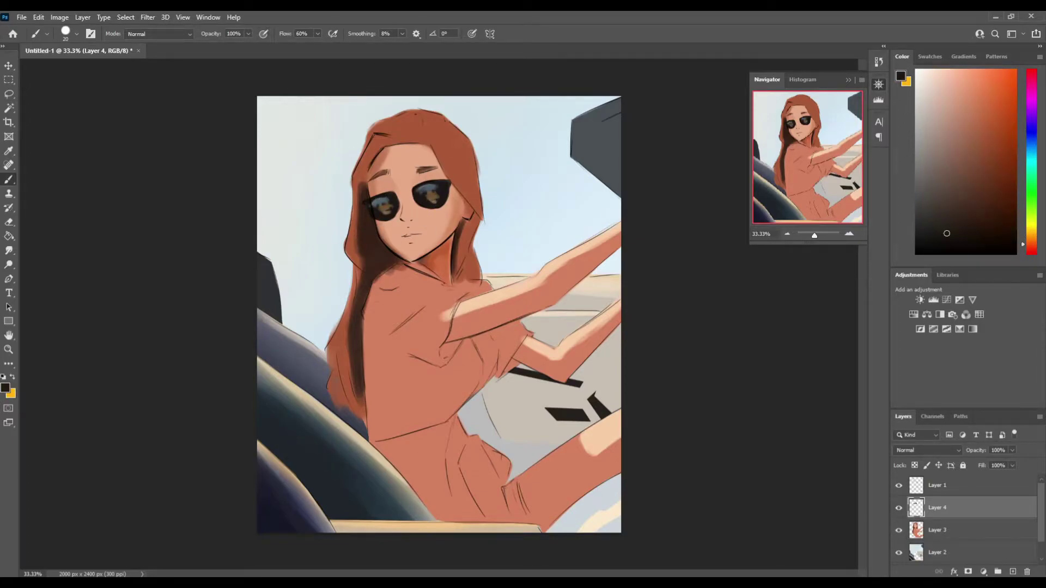
pyautogui.keyDown('ctrl'); pyautogui.click(419, 199); pyautogui.keyUp('ctrl')
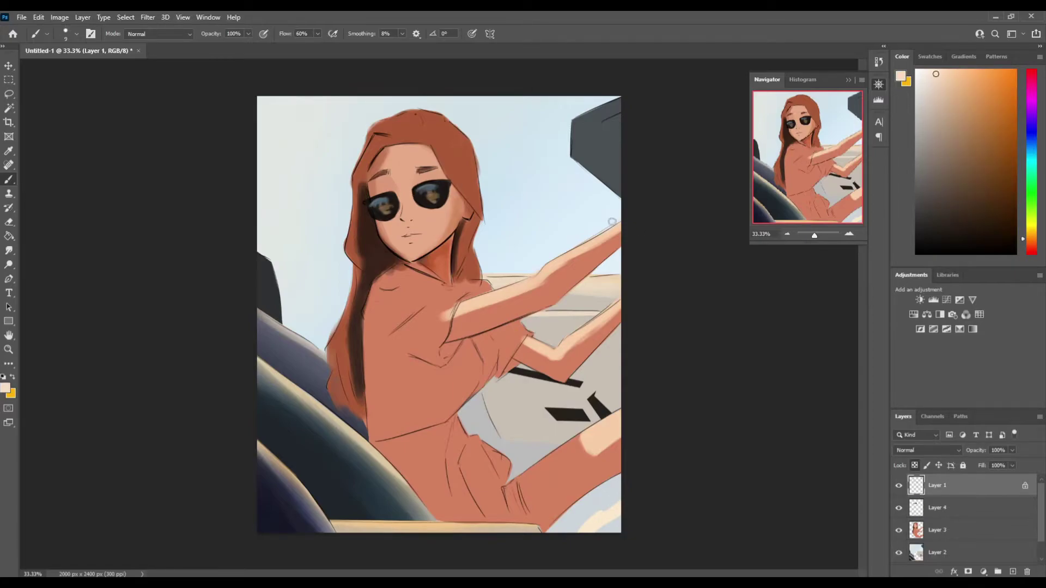
pyautogui.keyDown('ctrl'); pyautogui.click(373, 199); pyautogui.keyUp('ctrl')
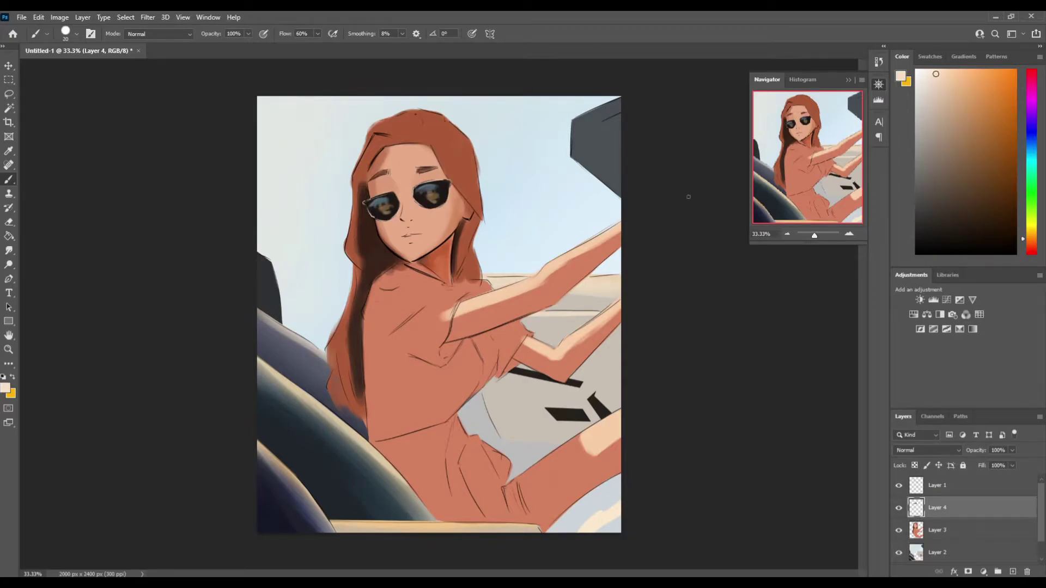
pyautogui.keyDown('alt'); pyautogui.click(438, 186); pyautogui.keyUp('alt')
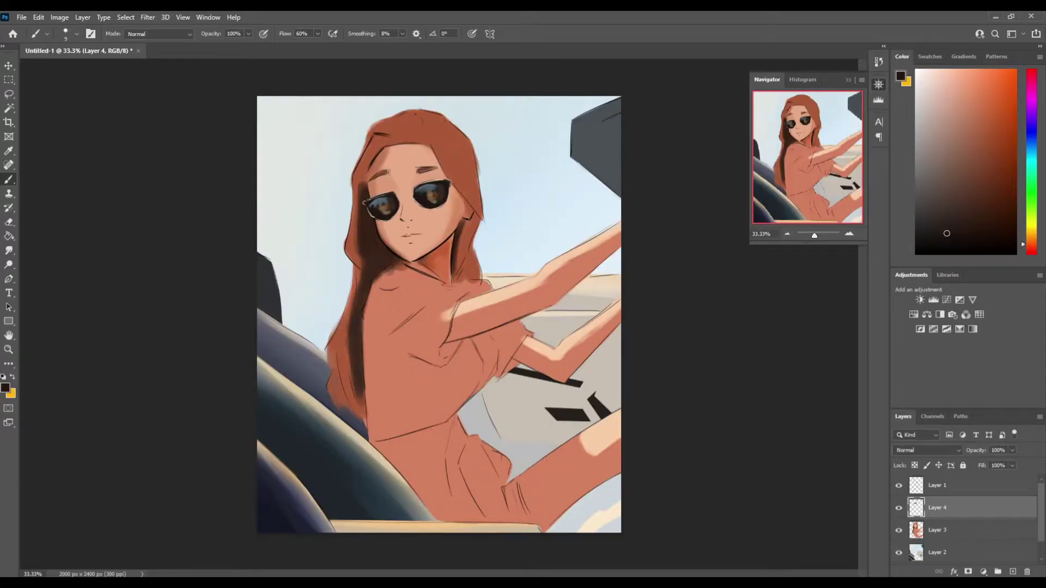
# On Layer 3, paint red lips with a dark red lip line, checking the mirrored canvas.
pyautogui.keyDown('ctrl'); pyautogui.click(491, 168); pyautogui.keyUp('ctrl')
pyautogui.press(']')
pyautogui.press(']')
pyautogui.press(']')
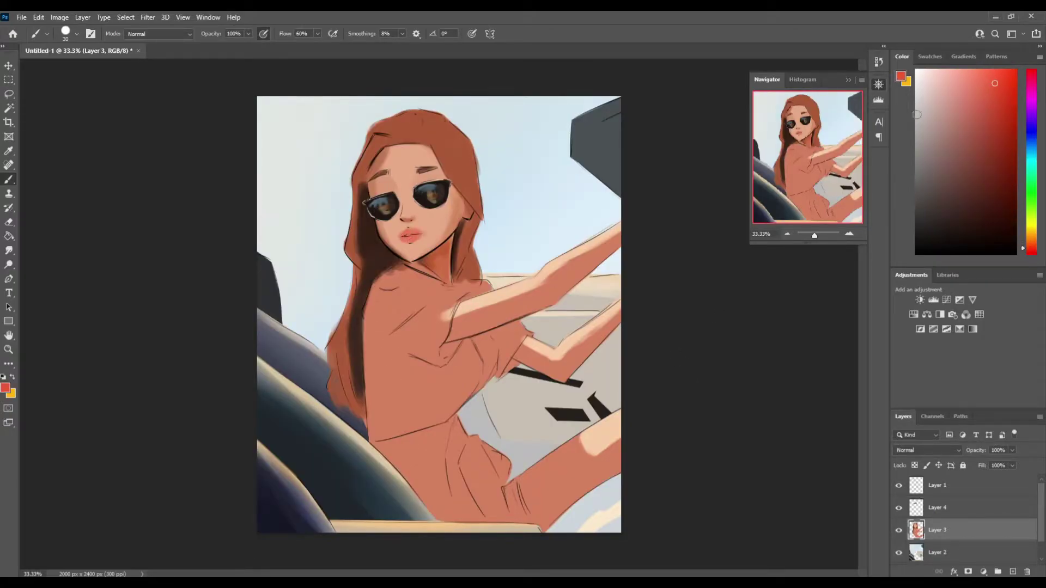
pyautogui.click(982, 89)
pyautogui.press('[')
pyautogui.press('[')
pyautogui.keyDown('alt'); pyautogui.click(436, 212); pyautogui.keyUp('alt')
pyautogui.hotkey('ctrl', 'shift', 'h')
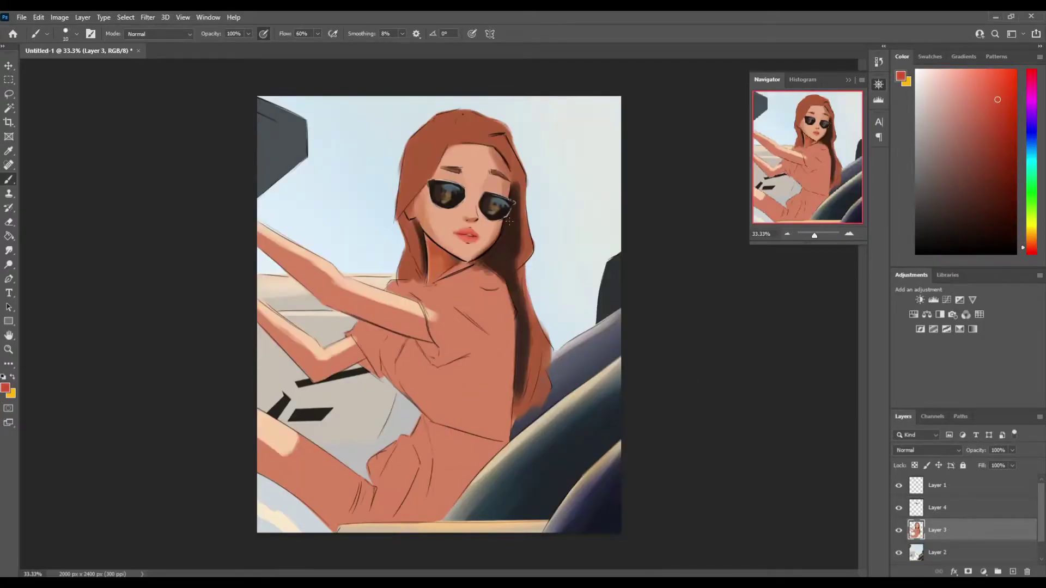
pyautogui.press(']')
pyautogui.keyDown('alt'); pyautogui.click(486, 235); pyautogui.keyUp('alt')
# Refine and soften the lips with orange-brown strokes and smudge blending.
pyautogui.press('[')
pyautogui.press('[')
pyautogui.press(']')
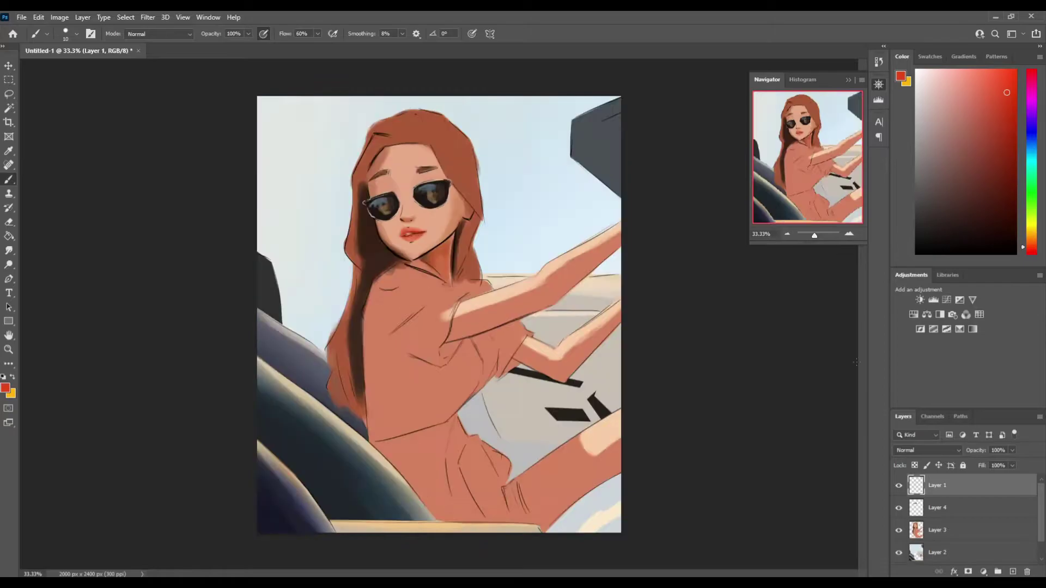
pyautogui.keyDown('alt'); pyautogui.click(395, 249); pyautogui.keyUp('alt')
pyautogui.hotkey('alt', '[')
pyautogui.hotkey('alt', '[')
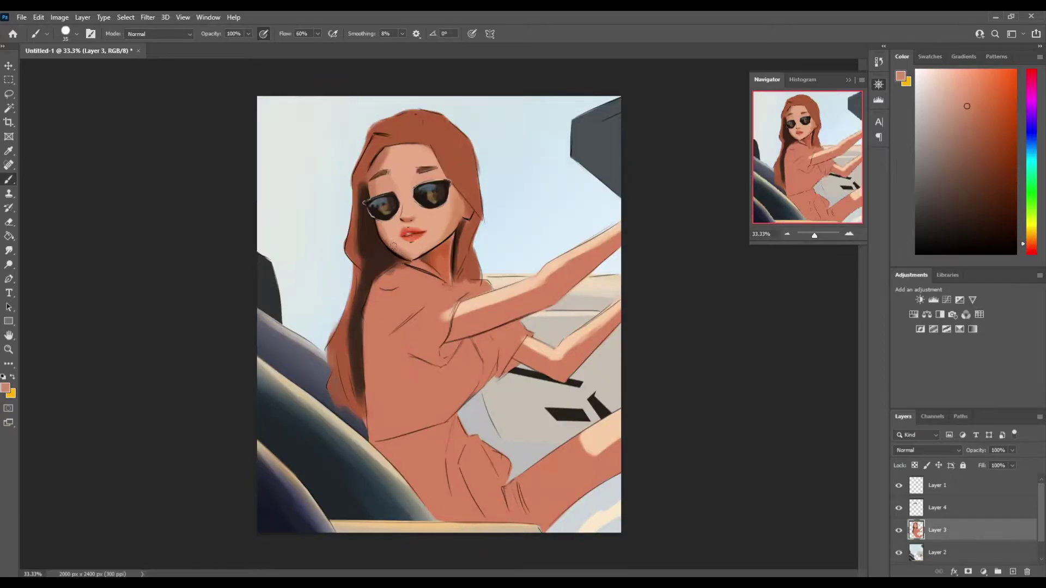
pyautogui.press(']')
pyautogui.press(']')
pyautogui.press(']')
pyautogui.press('r')
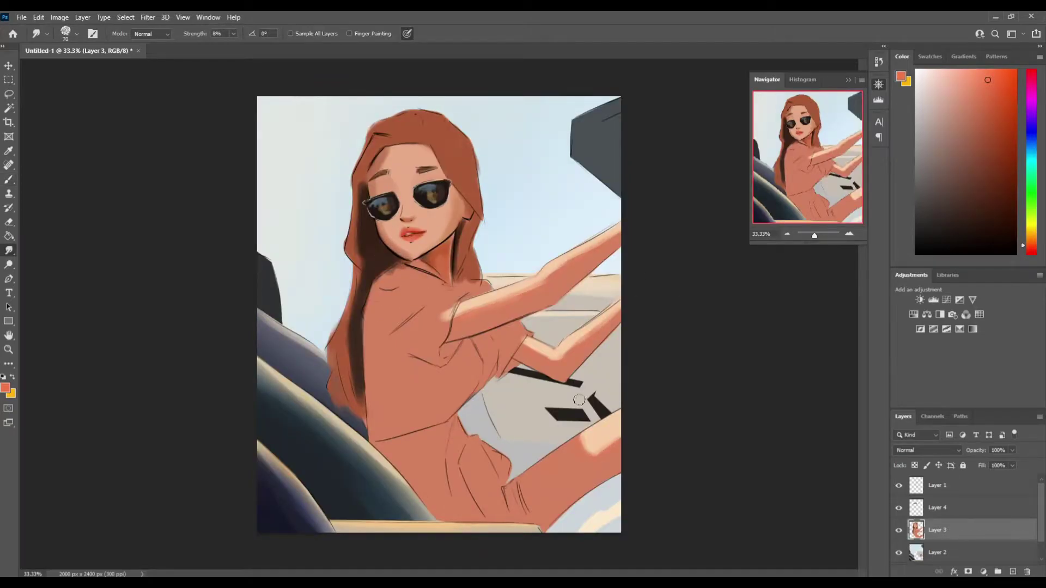
pyautogui.press('b')
pyautogui.keyDown('alt'); pyautogui.click(431, 134); pyautogui.keyUp('alt')
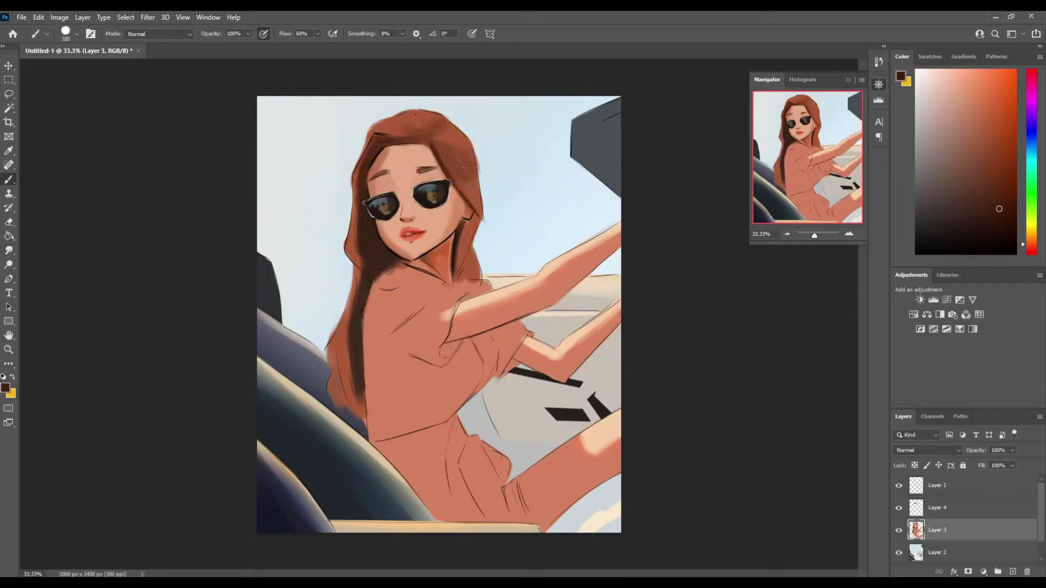
# Paint large beige strokes covering the torso and shorts.
pyautogui.press('[')
pyautogui.moveTo(398, 349)
pyautogui.mouseDown()
pyautogui.moveTo(399, 280)
pyautogui.moveTo(458, 327)
pyautogui.moveTo(490, 414)
pyautogui.mouseUp()
pyautogui.press('[')
pyautogui.press('[')
pyautogui.press('[')
pyautogui.moveTo(463, 284); pyautogui.dragTo(506, 338)
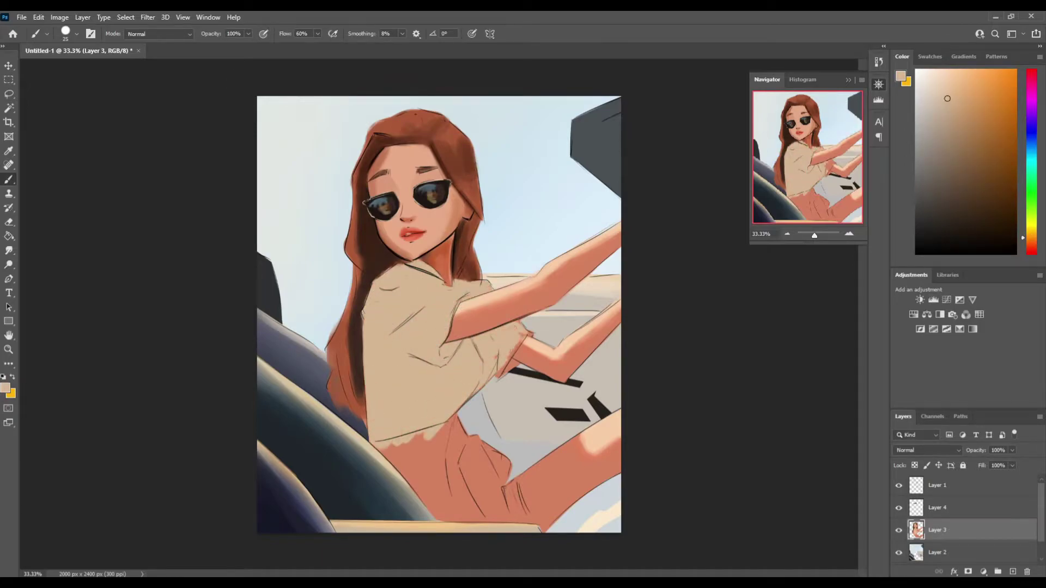
pyautogui.press(']')
pyautogui.press(']')
pyautogui.moveTo(381, 453); pyautogui.dragTo(463, 490)
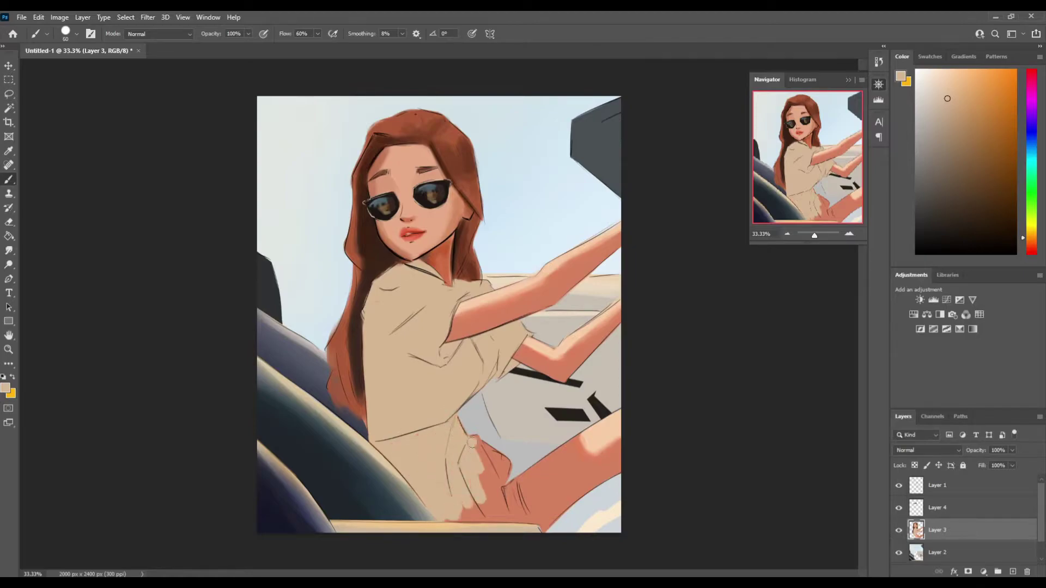
# Lock Layer 3's transparent pixels and darken the shorts.
pyautogui.moveTo(468, 436)
pyautogui.mouseDown()
pyautogui.moveTo(490, 523)
pyautogui.moveTo(523, 523)
pyautogui.mouseUp()
pyautogui.press('/')
pyautogui.keyDown('alt'); pyautogui.click(509, 493); pyautogui.keyUp('alt')
pyautogui.keyDown('alt'); pyautogui.click(414, 452); pyautogui.keyUp('alt')
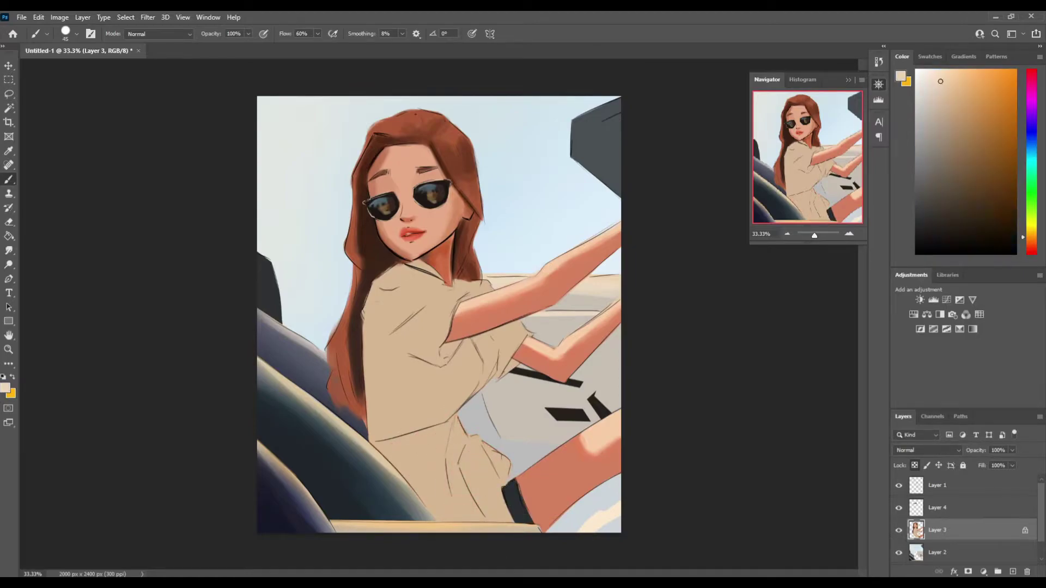
pyautogui.moveTo(414, 447); pyautogui.dragTo(458, 518)
# Paint light beige highlights on the shirt.
pyautogui.moveTo(368, 398); pyautogui.dragTo(365, 303)
pyautogui.press('[')
pyautogui.press('[')
pyautogui.moveTo(398, 267)
pyautogui.mouseDown()
pyautogui.moveTo(380, 289)
pyautogui.moveTo(457, 298)
pyautogui.mouseUp()
pyautogui.press(']')
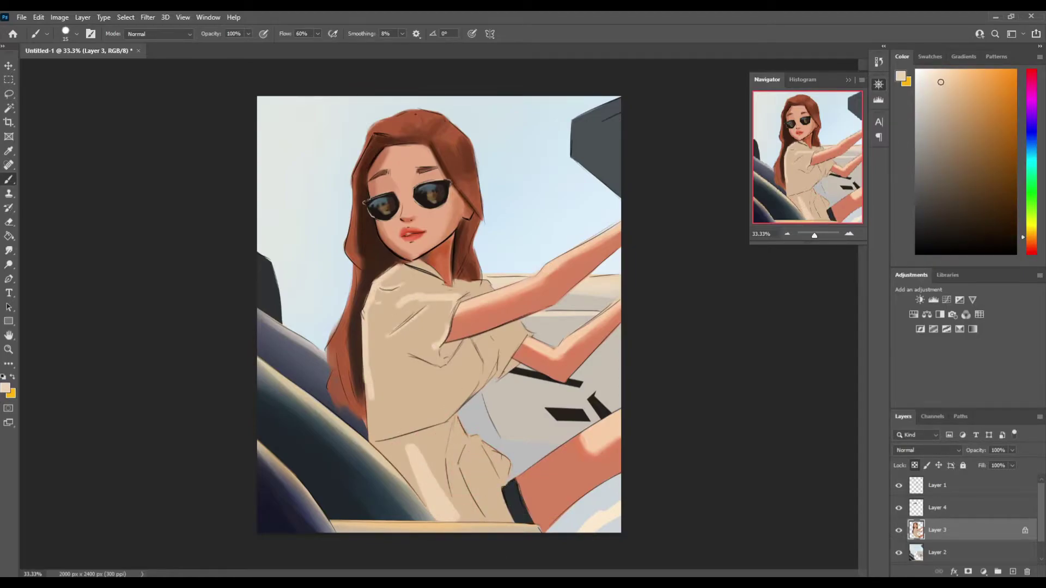
# Paint dark and mauve-brown shadow folds on the shirt, blending with smudge.
pyautogui.keyDown('alt'); pyautogui.click(452, 276); pyautogui.keyUp('alt')
pyautogui.moveTo(441, 342)
pyautogui.mouseDown()
pyautogui.moveTo(485, 373)
pyautogui.moveTo(458, 395)
pyautogui.mouseUp()
pyautogui.keyDown('alt'); pyautogui.click(457, 354); pyautogui.keyUp('alt')
pyautogui.moveTo(463, 447); pyautogui.dragTo(469, 493)
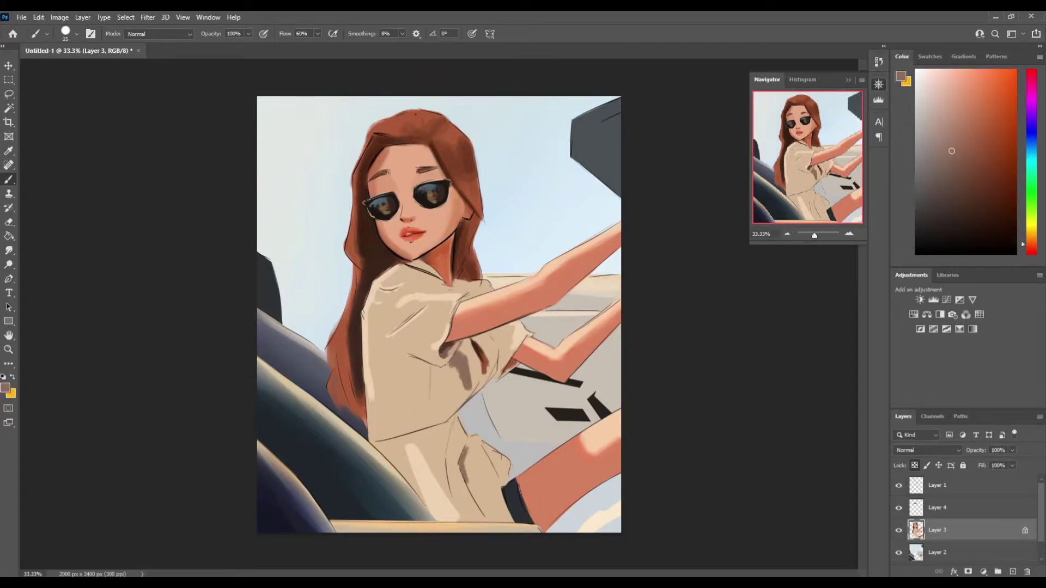
pyautogui.click(9, 250)
pyautogui.press('b')
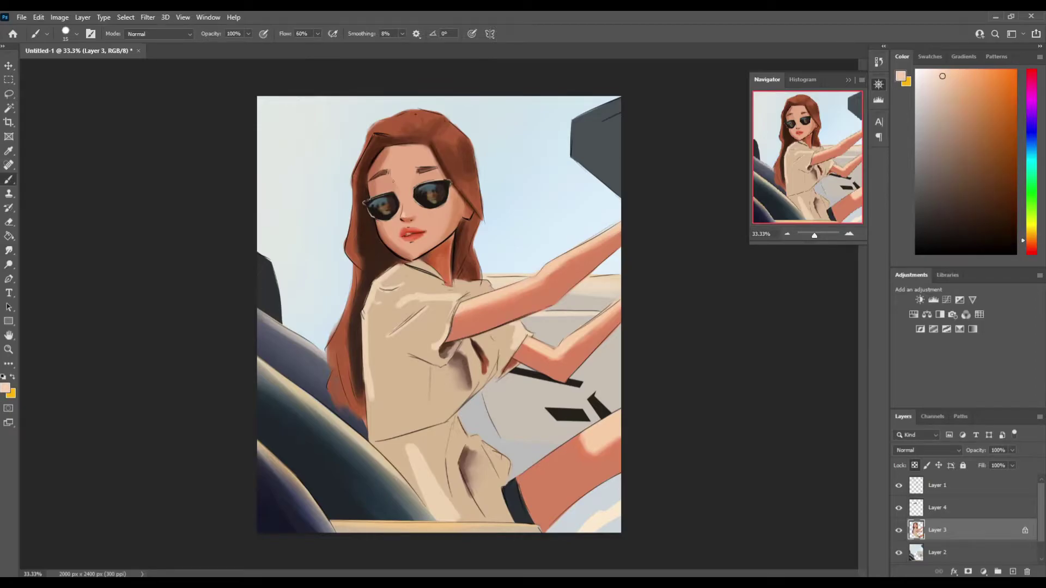
# Choose salmon and bright red colours and enlarge the brush for lip detail.
pyautogui.click(982, 93)
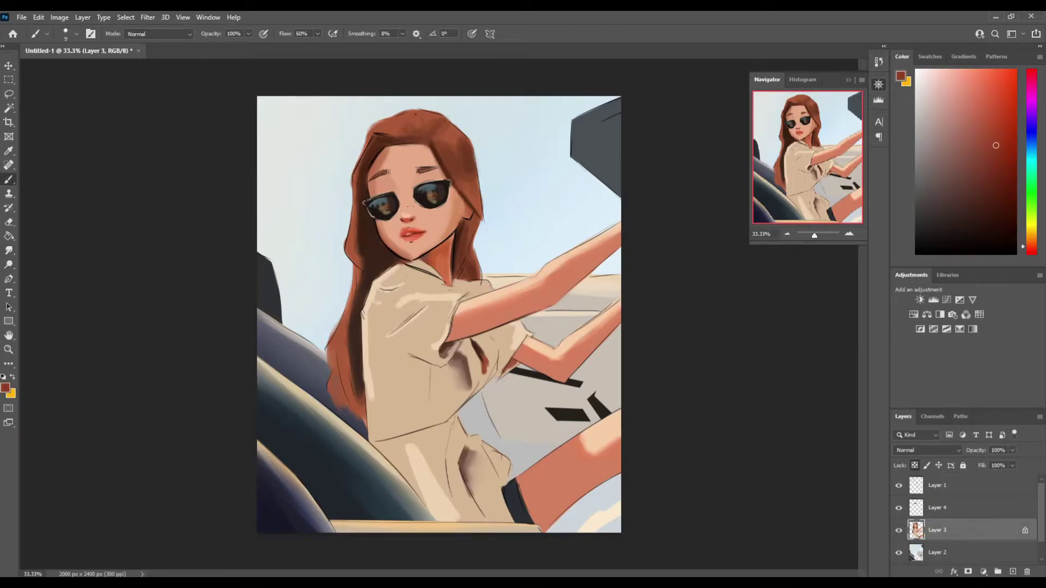
pyautogui.keyDown('alt'); pyautogui.click(409, 236); pyautogui.keyUp('alt')
pyautogui.click(71, 34)
pyautogui.press('Escape')
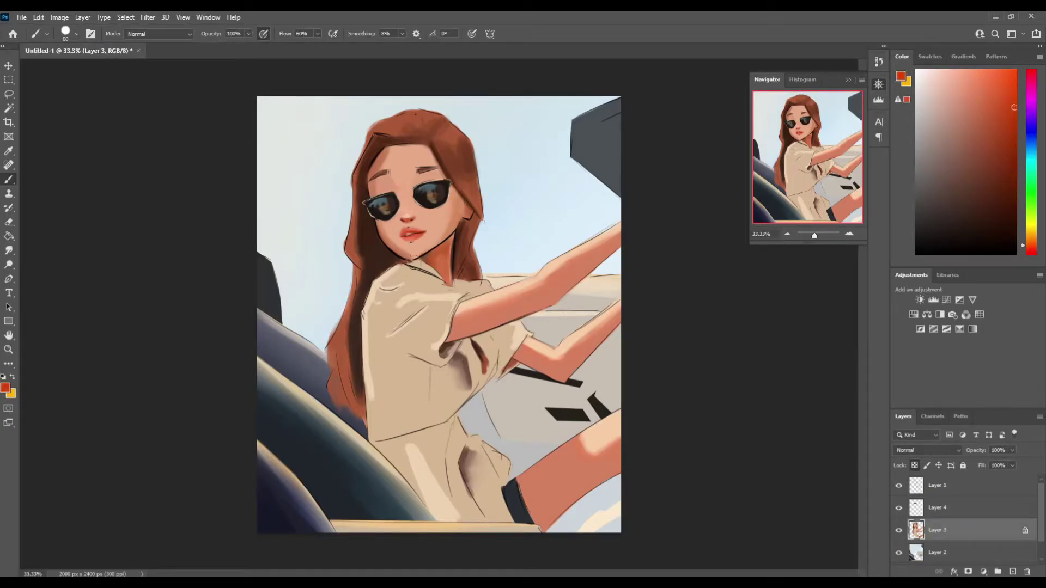
pyautogui.keyDown('alt'); pyautogui.click(395, 209); pyautogui.keyUp('alt')
pyautogui.press(']')
pyautogui.press(']')
pyautogui.press(']')
pyautogui.keyDown('alt'); pyautogui.click(408, 233); pyautogui.keyUp('alt')
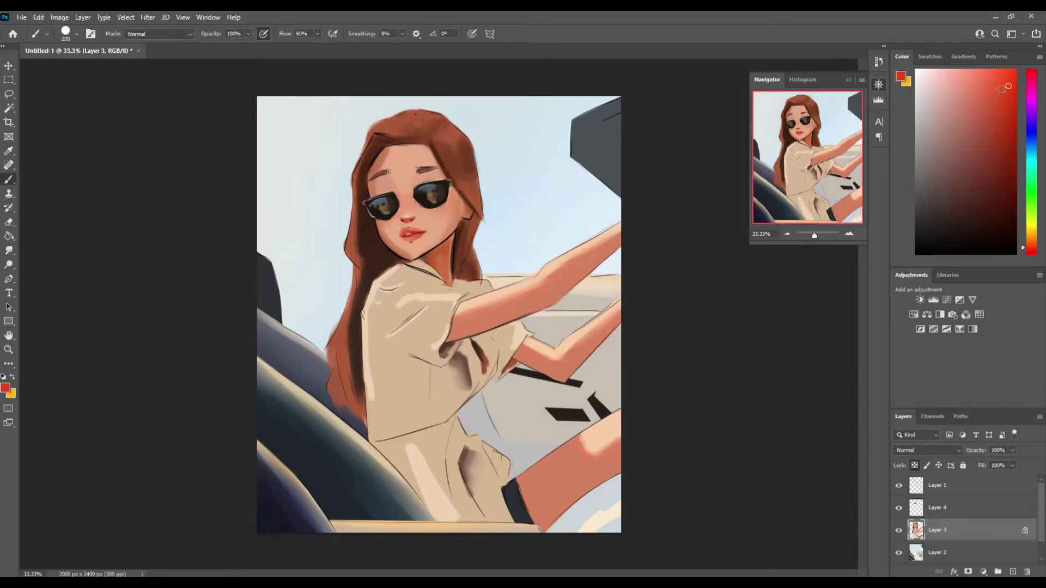
# Smudge-blend the paint, check the mirrored canvas, and return to painting on Layer 3.
pyautogui.press('r')
pyautogui.hotkey('ctrl', 'shift', 'h')
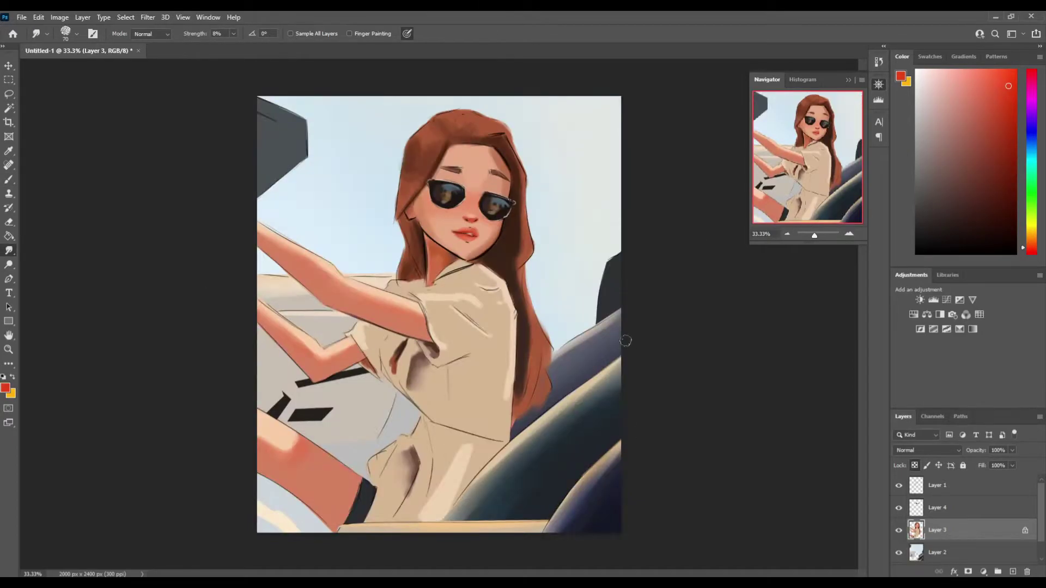
pyautogui.keyDown('alt'); pyautogui.click(434, 224); pyautogui.keyUp('alt')
pyautogui.press('[')
pyautogui.press('[')
pyautogui.press('b')
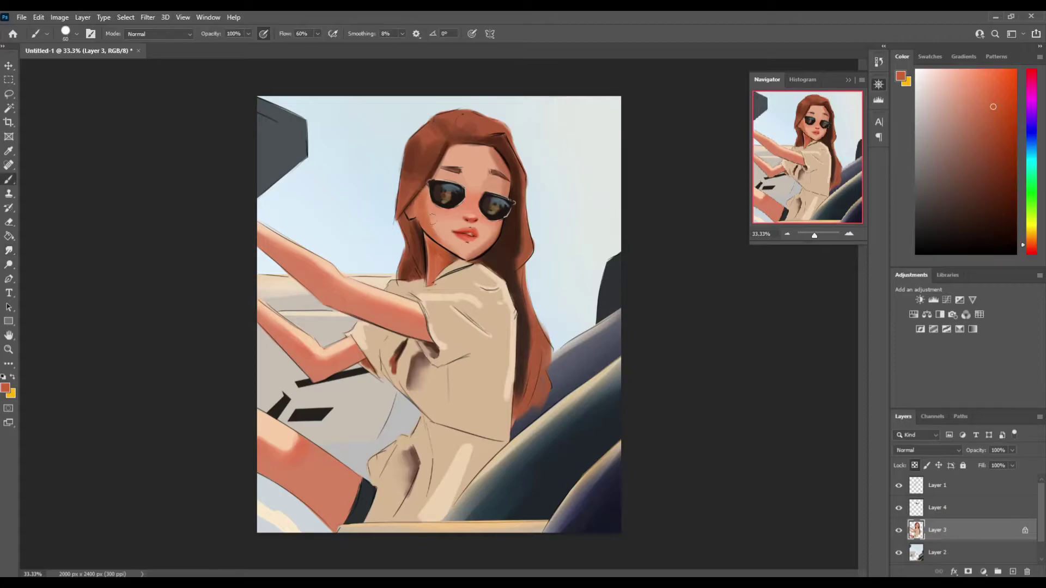
pyautogui.click(948, 485)
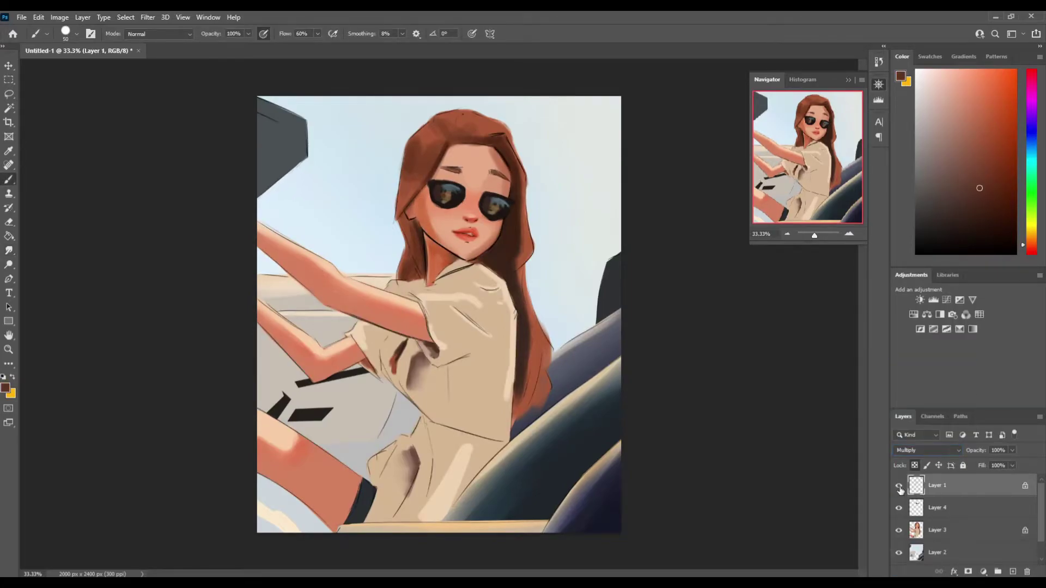
pyautogui.click(991, 104)
pyautogui.hotkey('ctrl', 'shift', 'h')
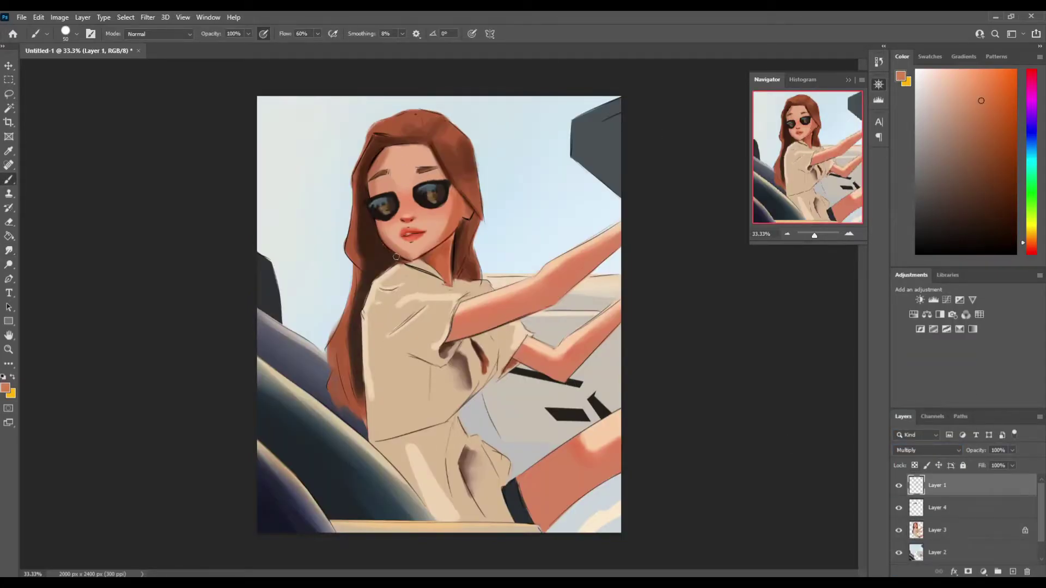
pyautogui.keyDown('ctrl'); pyautogui.click(396, 256); pyautogui.keyUp('ctrl')
# Paint dark shading and new hair strands along the hair's right edge.
pyautogui.keyDown('alt'); pyautogui.click(369, 217); pyautogui.keyUp('alt')
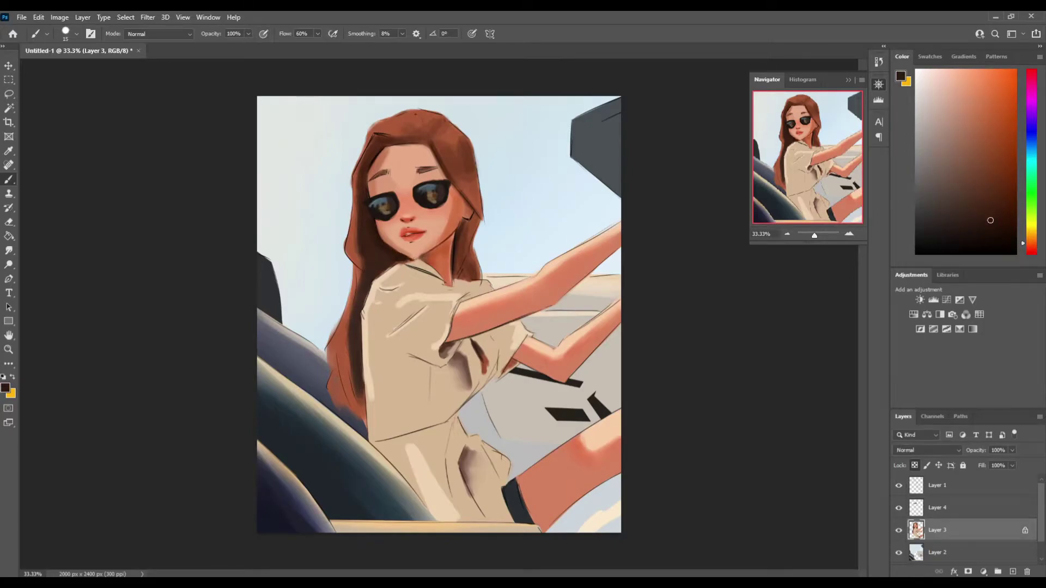
pyautogui.keyDown('alt'); pyautogui.click(382, 249); pyautogui.keyUp('alt')
pyautogui.press(']')
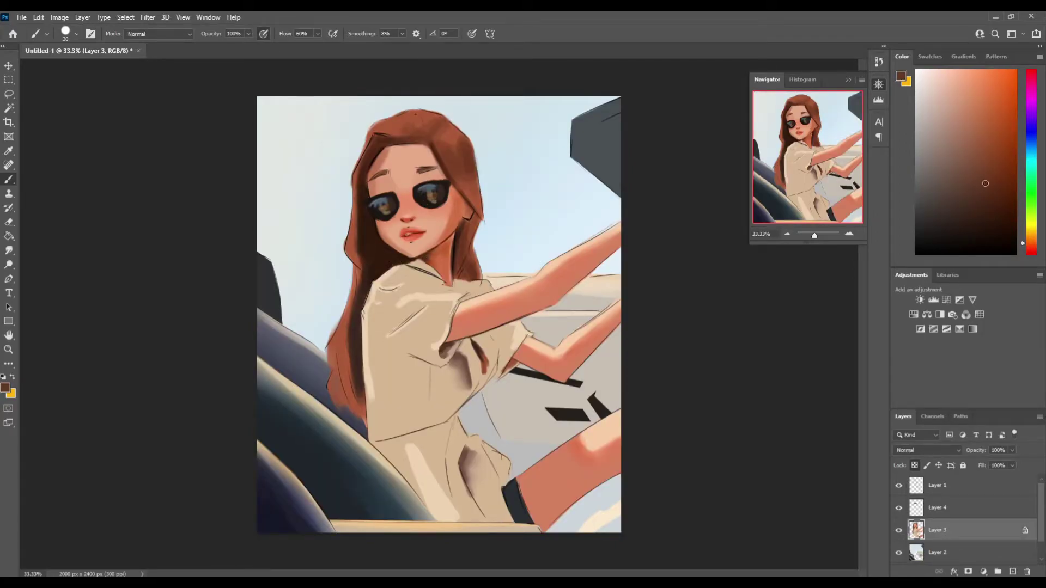
pyautogui.press('[')
pyautogui.keyDown('alt'); pyautogui.click(461, 222); pyautogui.keyUp('alt')
pyautogui.click(986, 211)
pyautogui.press('[')
pyautogui.moveTo(439, 143)
pyautogui.mouseDown()
pyautogui.moveTo(474, 190)
pyautogui.moveTo(487, 268)
pyautogui.mouseUp()
pyautogui.keyDown('alt'); pyautogui.click(474, 196); pyautogui.keyUp('alt')
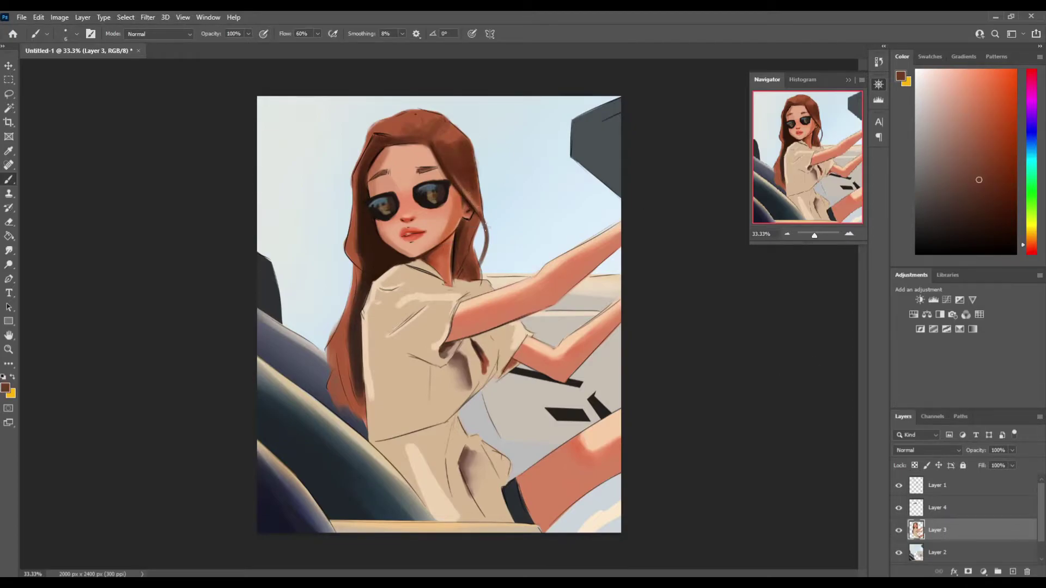
pyautogui.moveTo(478, 222); pyautogui.dragTo(500, 288)
# Pick light orange and darker brown tones and review the hair in a mirrored view.
pyautogui.press(']')
pyautogui.press(']')
pyautogui.press(']')
pyautogui.click(963, 95)
pyautogui.click(979, 129)
pyautogui.press('[')
pyautogui.press('[')
pyautogui.press('[')
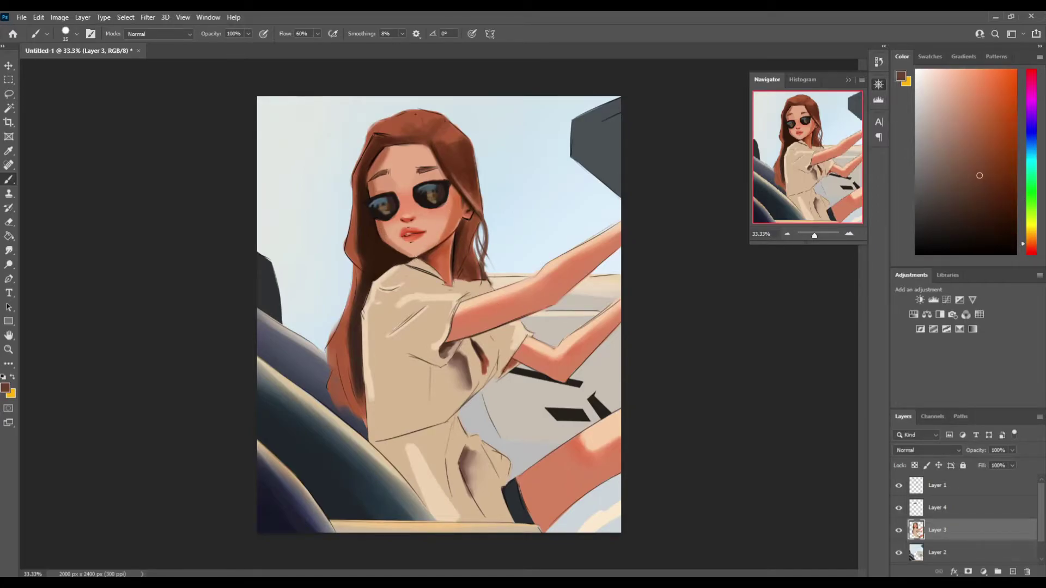
pyautogui.press(']')
pyautogui.press(']')
pyautogui.press('h')
pyautogui.press('h')
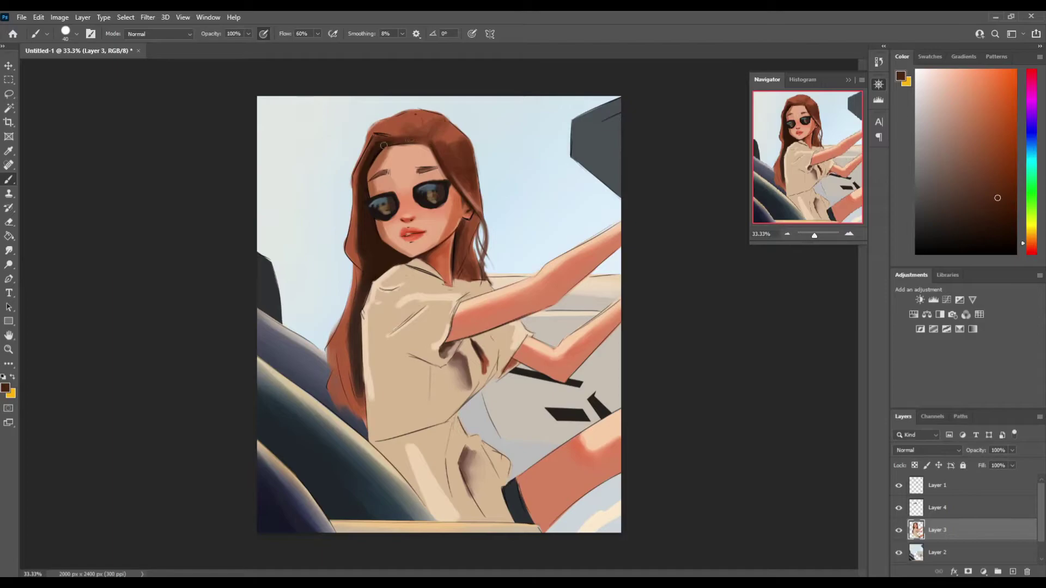
pyautogui.press(']')
# Sample peach skin and lip pink tones and adjust the brush for fine detail.
pyautogui.keyDown('alt'); pyautogui.click(397, 180); pyautogui.keyUp('alt')
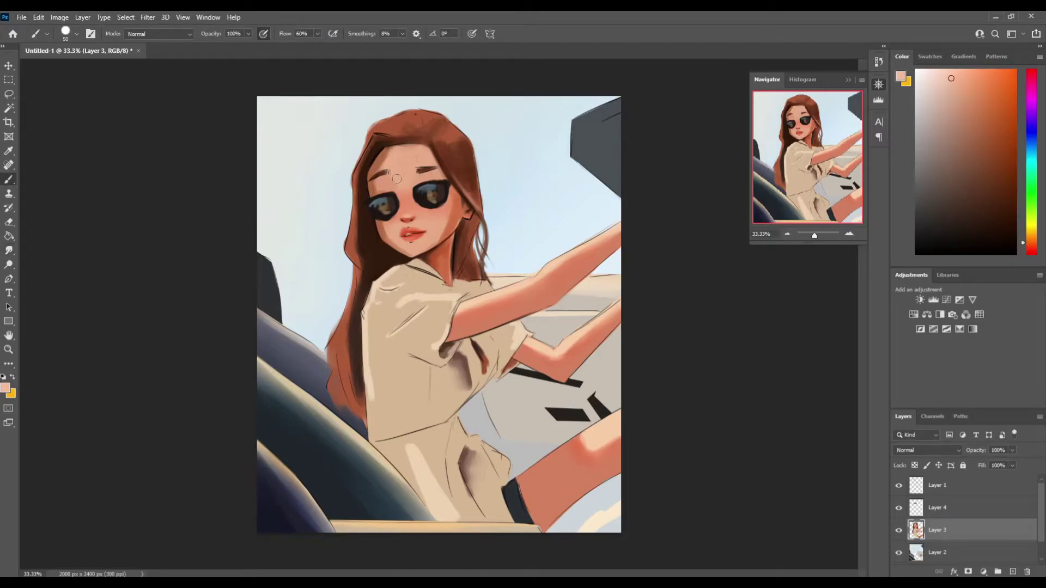
pyautogui.keyDown('alt'); pyautogui.click(406, 152); pyautogui.keyUp('alt')
pyautogui.press('[')
pyautogui.press('[')
pyautogui.press('[')
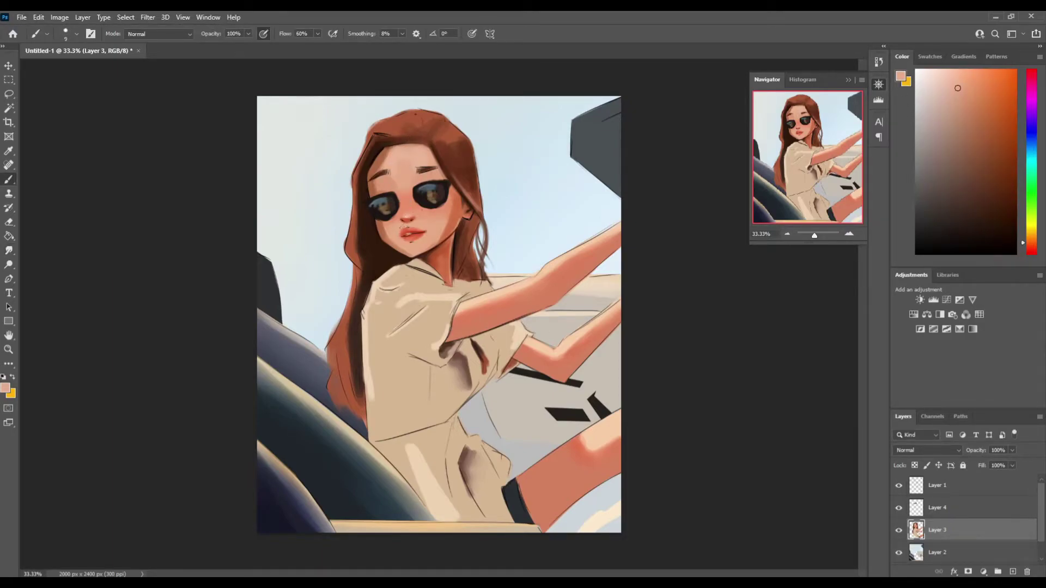
pyautogui.keyDown('alt'); pyautogui.click(412, 233); pyautogui.keyUp('alt')
pyautogui.press('[')
pyautogui.hotkey('alt', ']')
pyautogui.hotkey('alt', ']')
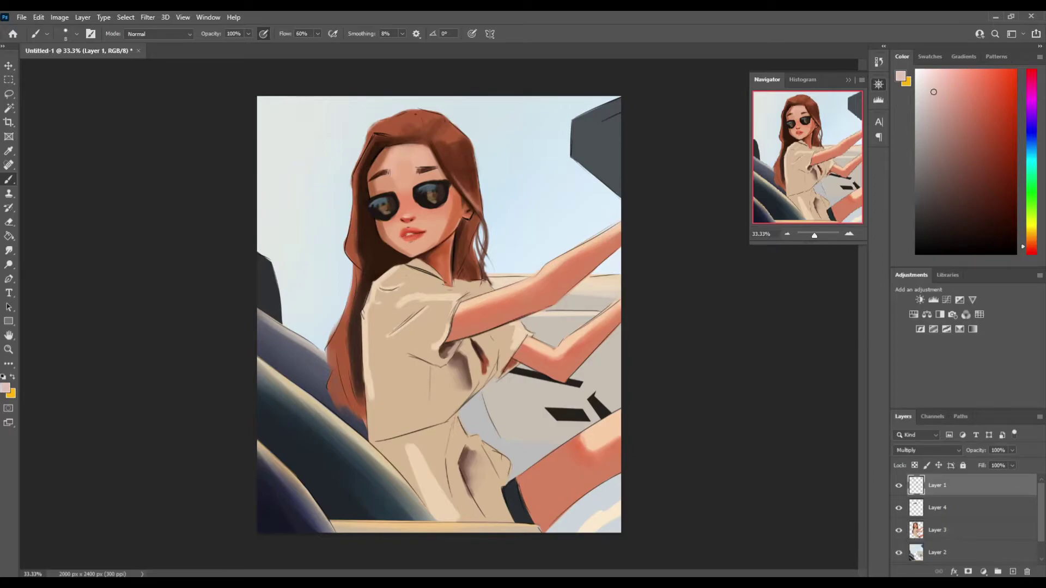
pyautogui.press(']')
pyautogui.press(']')
pyautogui.hotkey('alt', '[')
pyautogui.hotkey('alt', '[')
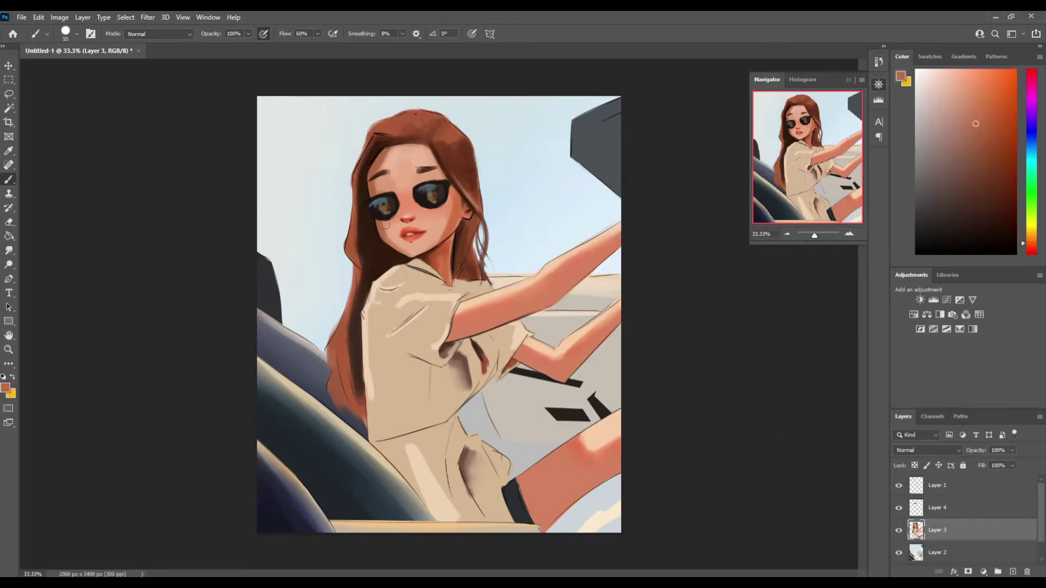
# Add a deeper orange blush to the right cheek.
pyautogui.keyDown('alt'); pyautogui.click(397, 247); pyautogui.keyUp('alt')
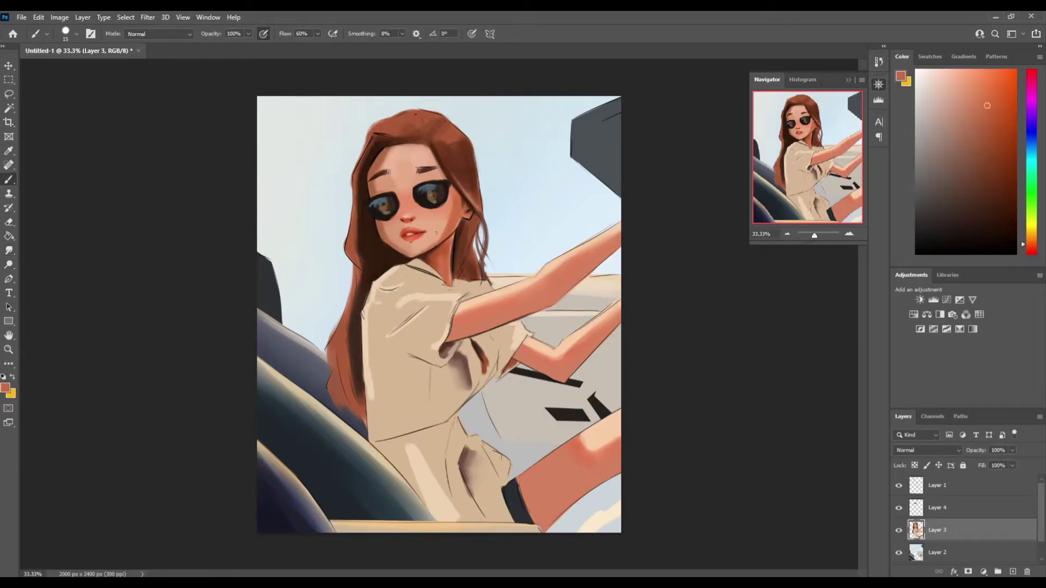
pyautogui.press(']')
pyautogui.keyDown('alt'); pyautogui.click(419, 244); pyautogui.keyUp('alt')
pyautogui.press(']')
pyautogui.press(']')
pyautogui.press(']')
pyautogui.keyDown('alt'); pyautogui.click(455, 242); pyautogui.keyUp('alt')
pyautogui.moveTo(451, 239); pyautogui.dragTo(445, 215)
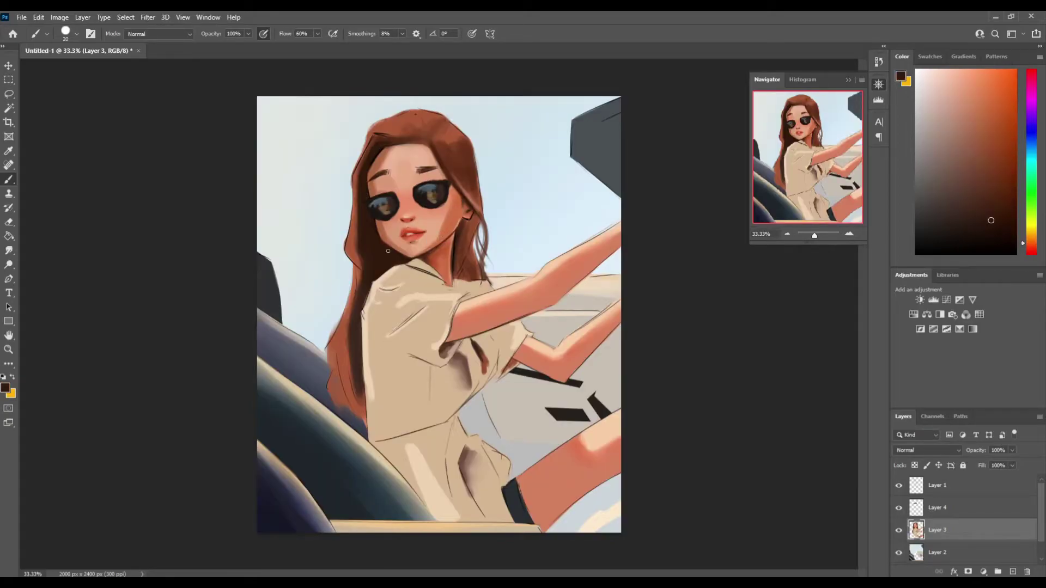
# Darken the hair outline and strands with darker brown, then review the mirrored view.
pyautogui.keyDown('alt'); pyautogui.click(414, 114); pyautogui.keyUp('alt')
pyautogui.moveTo(356, 175); pyautogui.dragTo(343, 403)
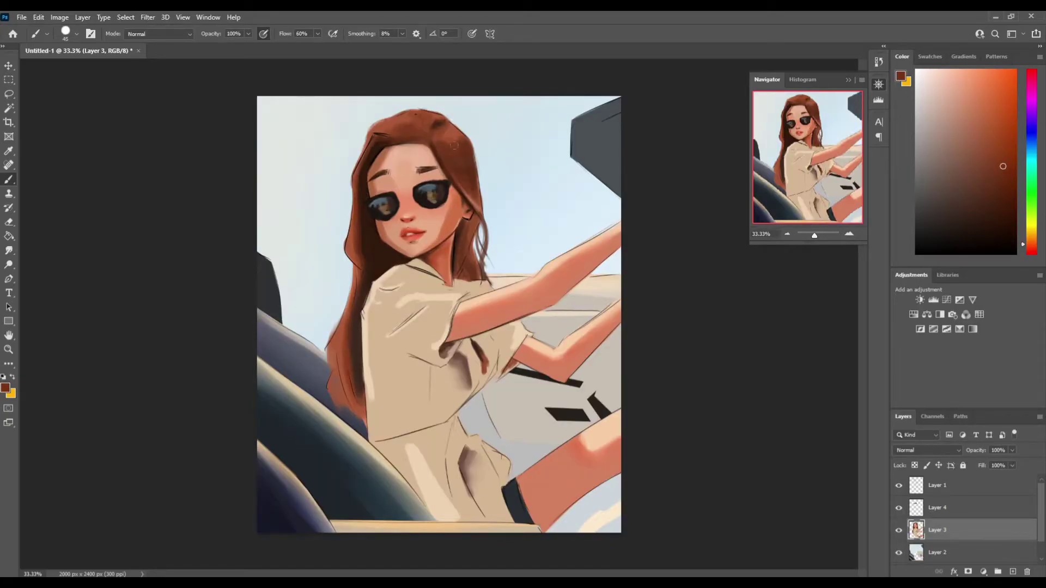
pyautogui.moveTo(473, 221)
pyautogui.mouseDown()
pyautogui.moveTo(486, 270)
pyautogui.moveTo(464, 278)
pyautogui.mouseUp()
pyautogui.press('h')
pyautogui.press('h')
pyautogui.keyDown('alt'); pyautogui.click(443, 232); pyautogui.keyUp('alt')
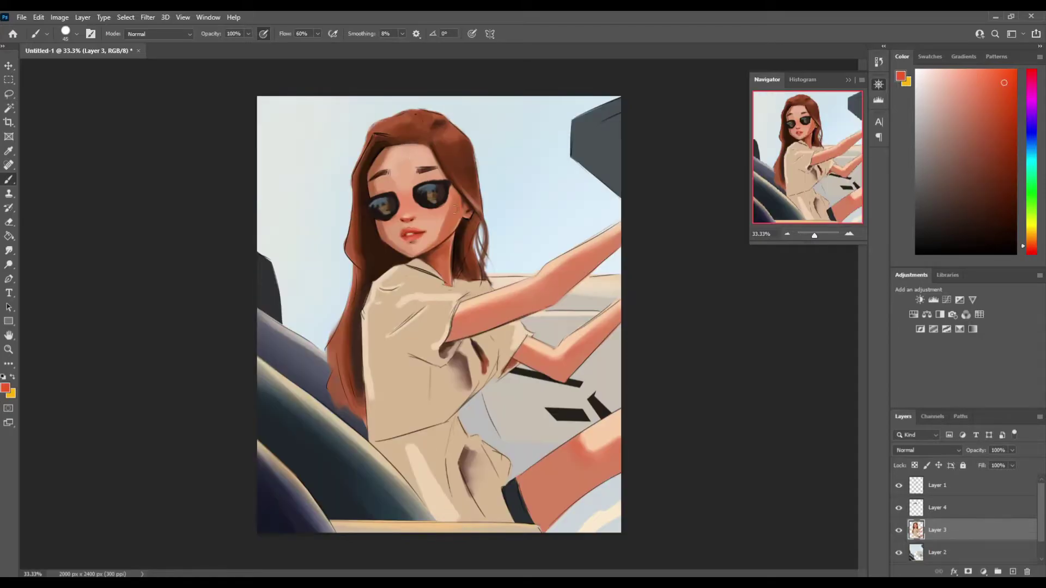
# Pick a duller red, then sample a dark brown and light salmon from the face.
pyautogui.press('r')
pyautogui.press('b')
pyautogui.click(1006, 74)
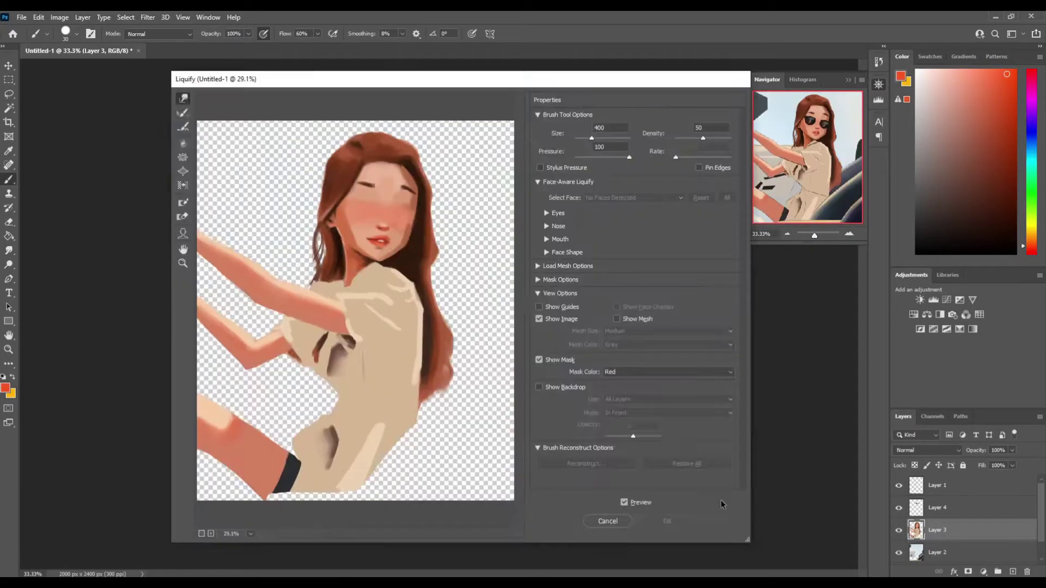
pyautogui.moveTo(979, 100); pyautogui.dragTo(978, 116)
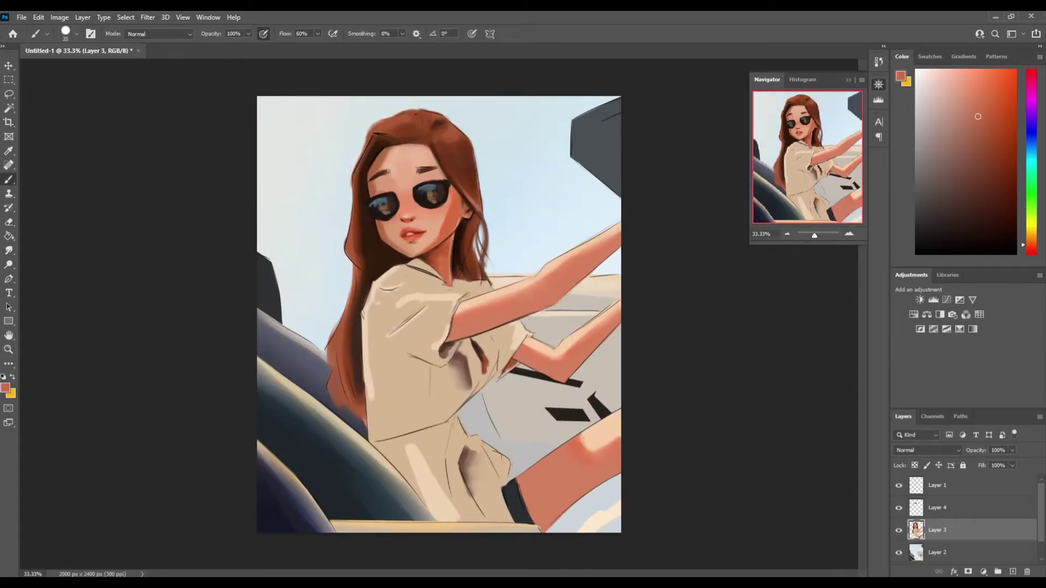
pyautogui.keyDown('alt'); pyautogui.click(397, 184); pyautogui.keyUp('alt')
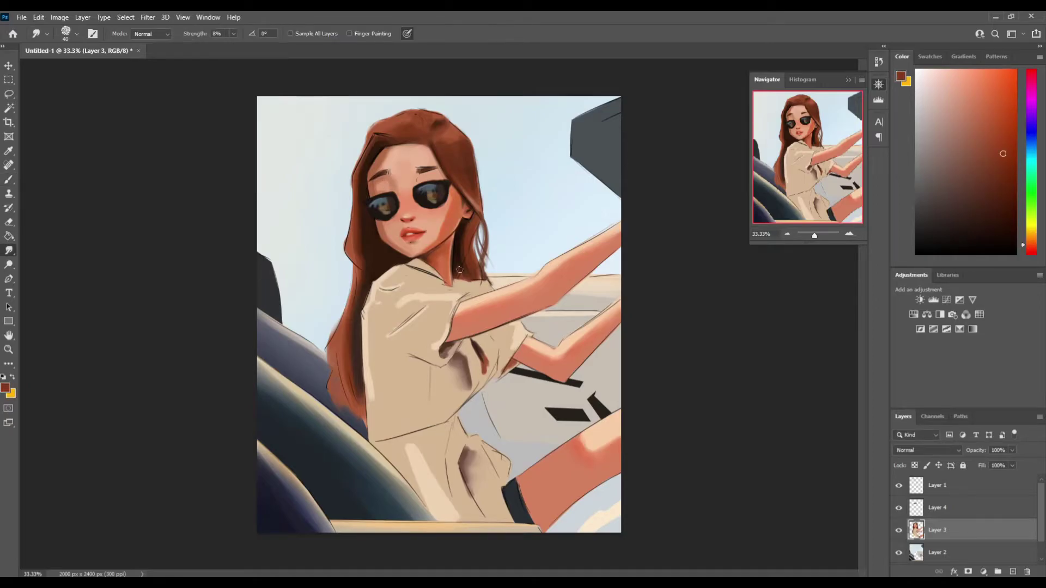
pyautogui.keyDown('alt'); pyautogui.click(405, 192); pyautogui.keyUp('alt')
# Smudge-blend the skin tones on the forehead with a larger Smudge brush.
pyautogui.press('r')
pyautogui.press(']')
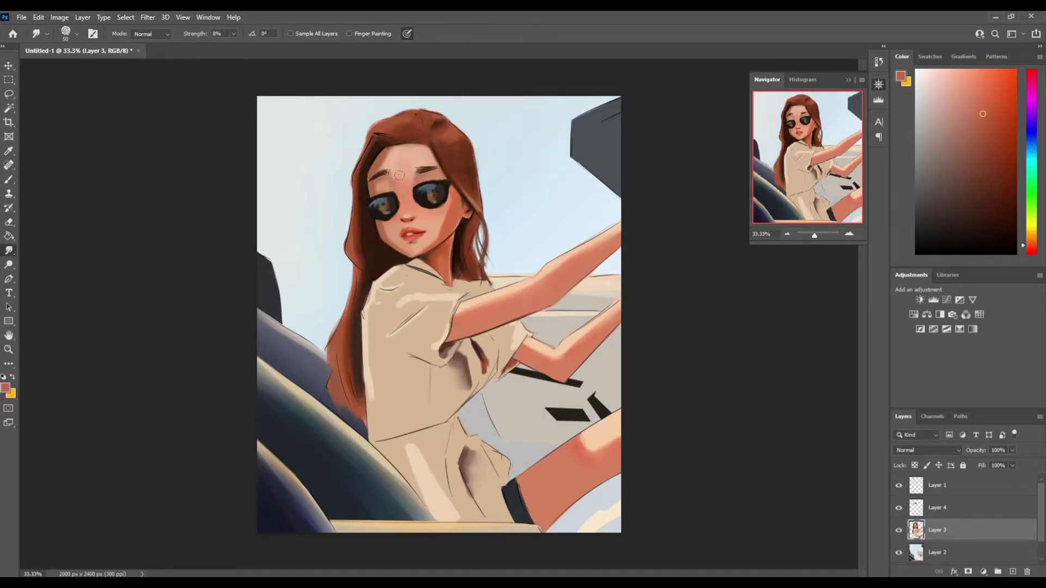
pyautogui.keyDown('alt'); pyautogui.click(398, 180); pyautogui.keyUp('alt')
# Paint muted brown fold shading on the shirt chest, collar, neck and arm.
pyautogui.press('b')
pyautogui.press('h')
pyautogui.press('h')
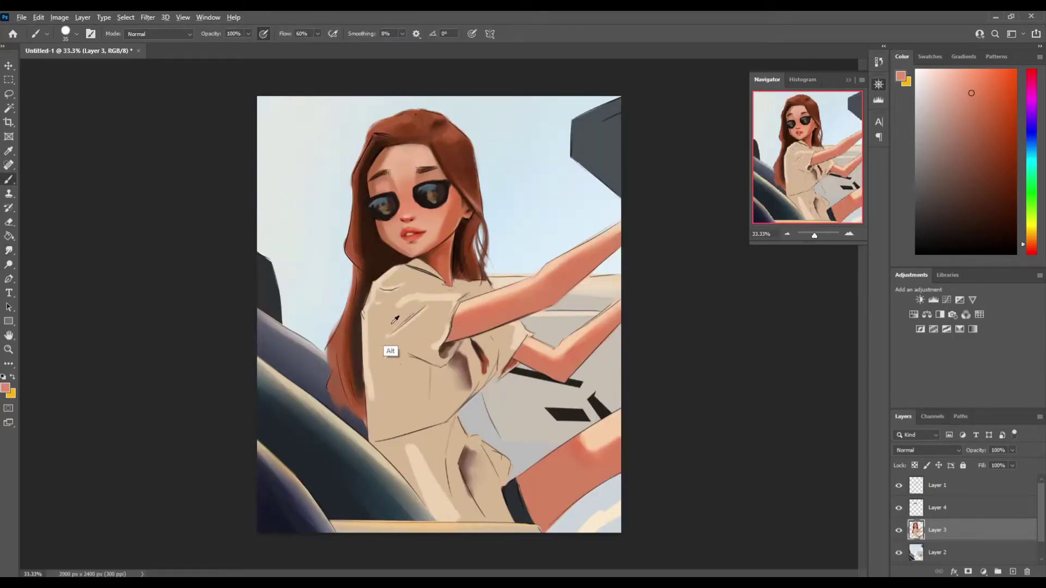
pyautogui.keyDown('alt'); pyautogui.click(395, 319); pyautogui.keyUp('alt')
pyautogui.moveTo(398, 322)
pyautogui.mouseDown()
pyautogui.moveTo(430, 335)
pyautogui.moveTo(425, 409)
pyautogui.mouseUp()
pyautogui.press('.')
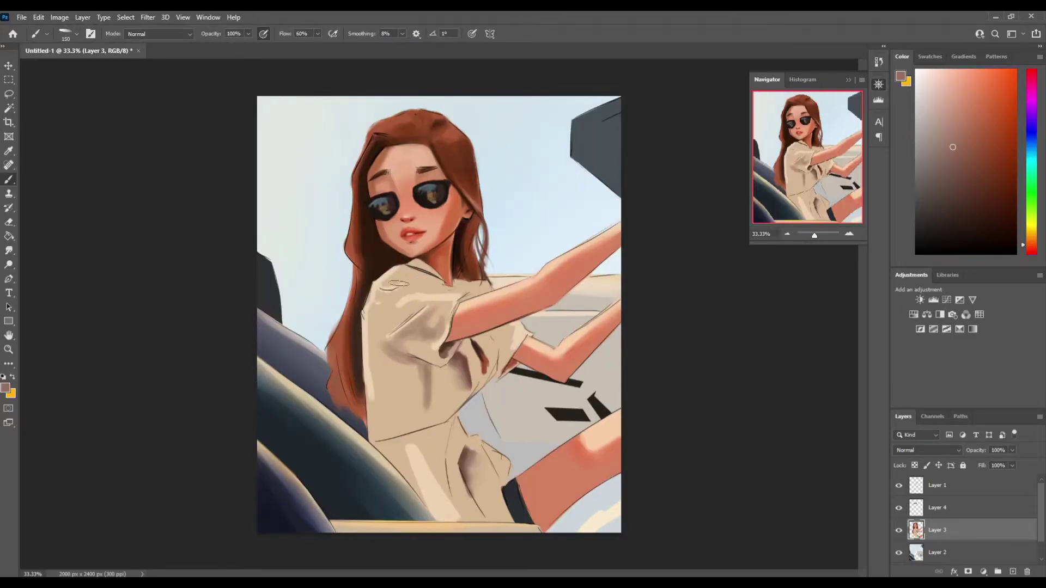
pyautogui.moveTo(406, 260); pyautogui.dragTo(477, 294)
pyautogui.press(']')
pyautogui.press(']')
pyautogui.moveTo(493, 330)
pyautogui.mouseDown()
pyautogui.moveTo(501, 374)
pyautogui.moveTo(517, 330)
pyautogui.mouseUp()
# Choose tan-brown, salmon-pink and dark red-brown shades and mirror-check the painting.
pyautogui.keyDown('alt'); pyautogui.click(506, 330); pyautogui.keyUp('alt')
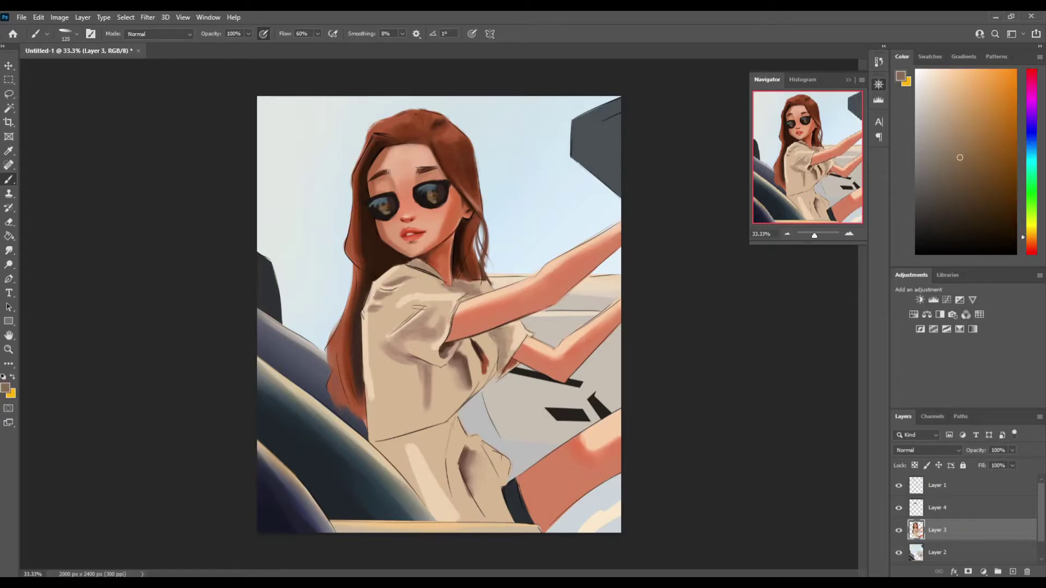
pyautogui.press('[')
pyautogui.press('[')
pyautogui.press('[')
pyautogui.click(966, 85)
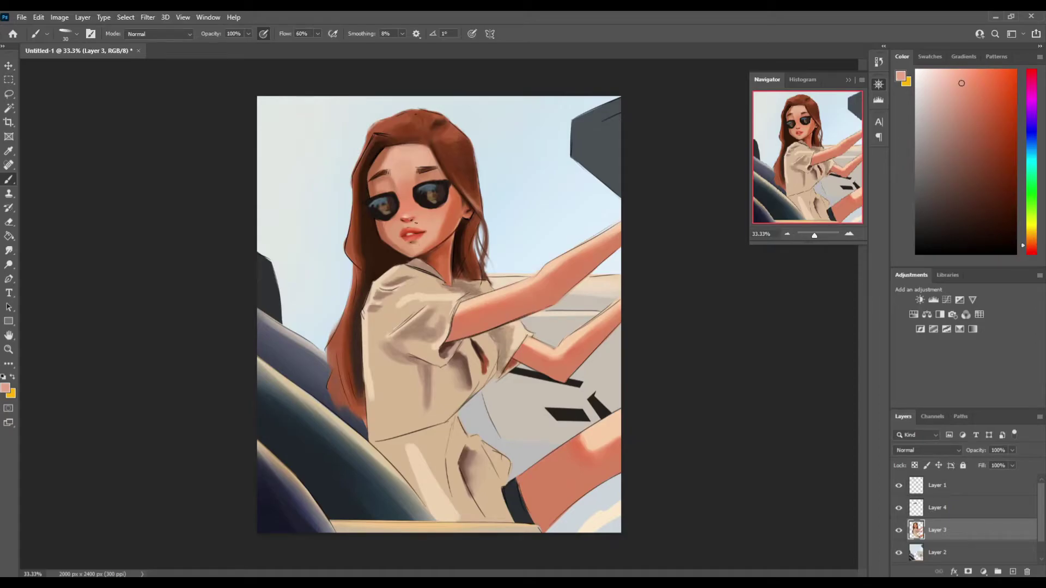
pyautogui.press('[')
pyautogui.moveTo(989, 180); pyautogui.dragTo(1014, 166)
pyautogui.press(']')
pyautogui.press(']')
pyautogui.press(']')
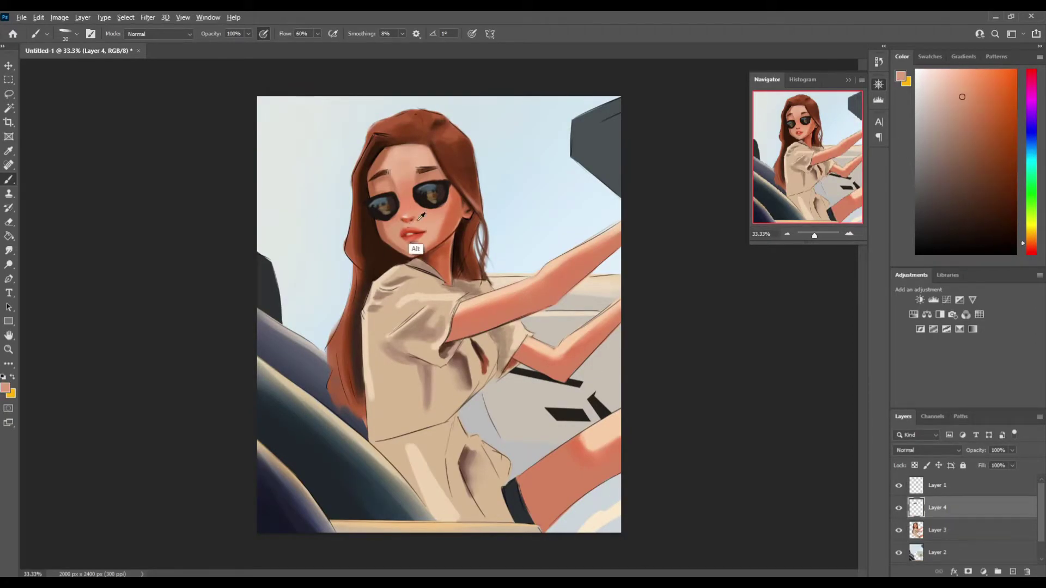
pyautogui.press('h')
pyautogui.press('h')
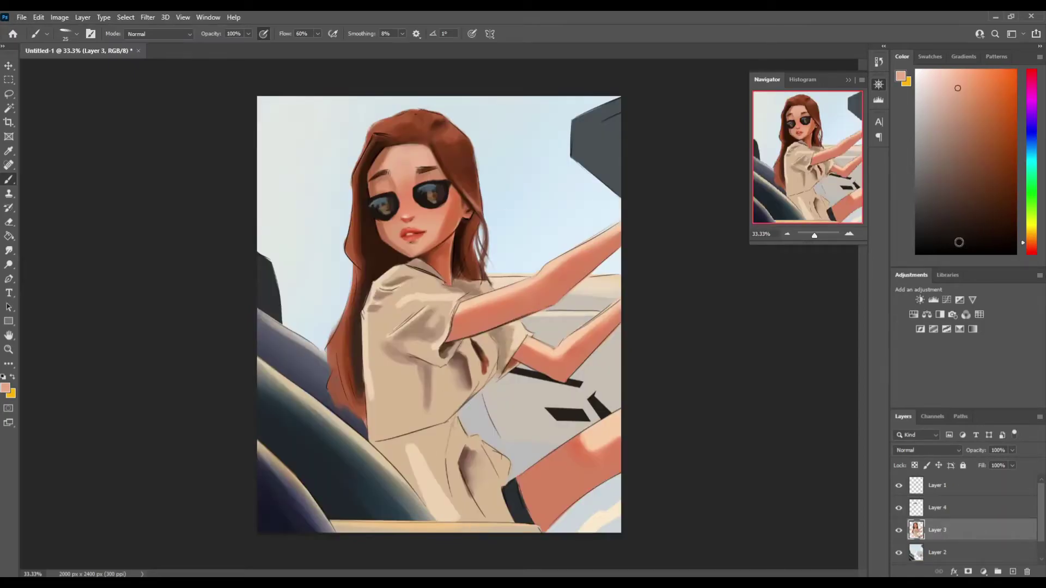
pyautogui.press(']')
pyautogui.press(']')
pyautogui.press(']')
# Sample peach and salmon skin tones, undo a faint cheek stroke, and pick darker browns.
pyautogui.keyDown('alt'); pyautogui.click(484, 247); pyautogui.keyUp('alt')
pyautogui.keyDown('alt'); pyautogui.click(405, 218); pyautogui.keyUp('alt')
pyautogui.press(']')
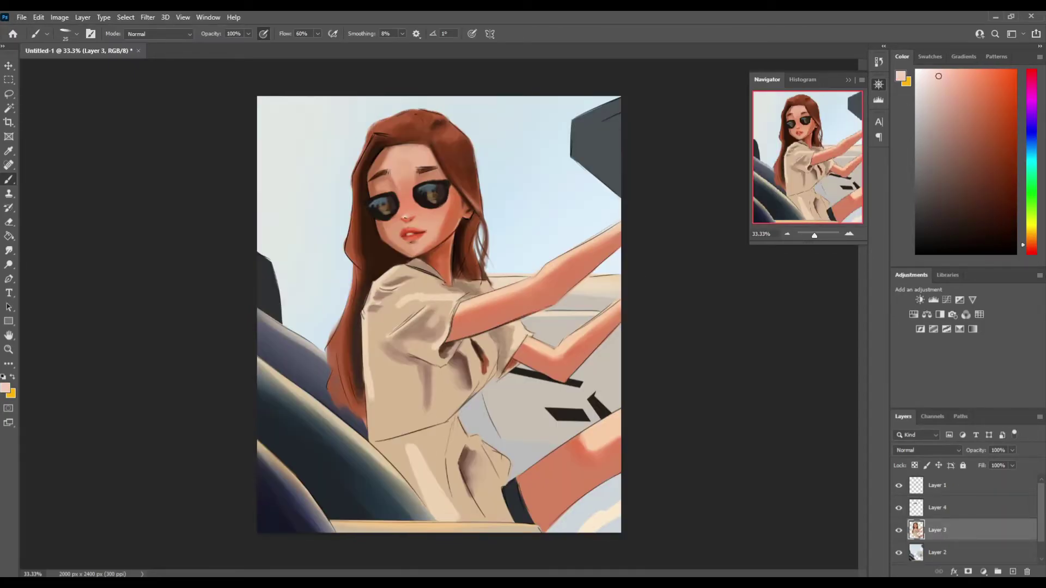
pyautogui.keyDown('alt'); pyautogui.click(420, 212); pyautogui.keyUp('alt')
pyautogui.press(']')
pyautogui.press(']')
pyautogui.hotkey('ctrl', 'z')
pyautogui.keyDown('alt'); pyautogui.click(399, 168); pyautogui.keyUp('alt')
pyautogui.keyDown('alt'); pyautogui.click(396, 238); pyautogui.keyUp('alt')
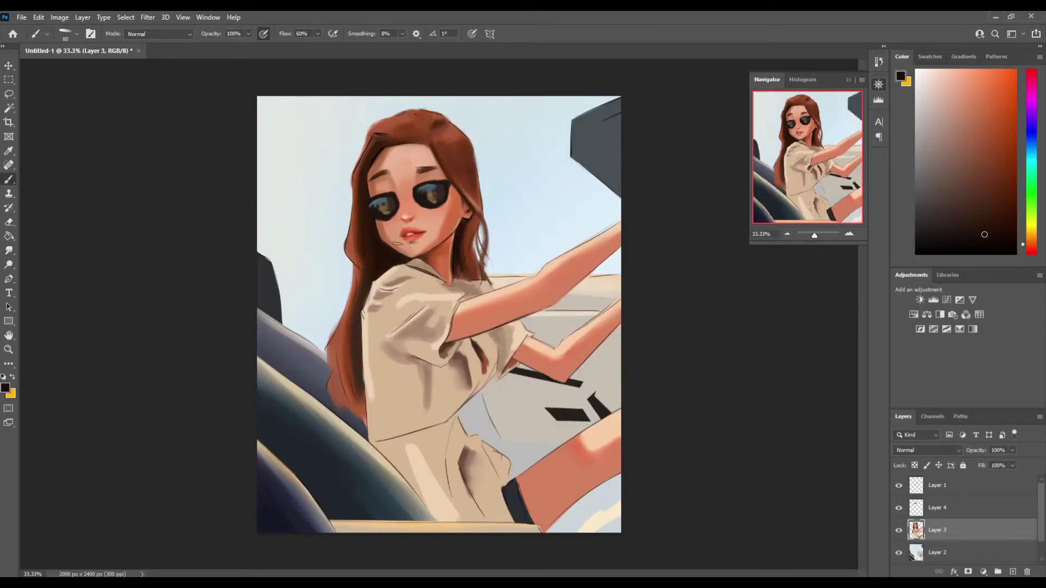
# Sample the lip peach and red and the arm's orange-red, resizing the brush.
pyautogui.keyDown('alt'); pyautogui.click(409, 234); pyautogui.keyUp('alt')
pyautogui.press(']')
pyautogui.press(']')
pyautogui.press(']')
pyautogui.keyDown('alt'); pyautogui.click(413, 233); pyautogui.keyUp('alt')
pyautogui.press(']')
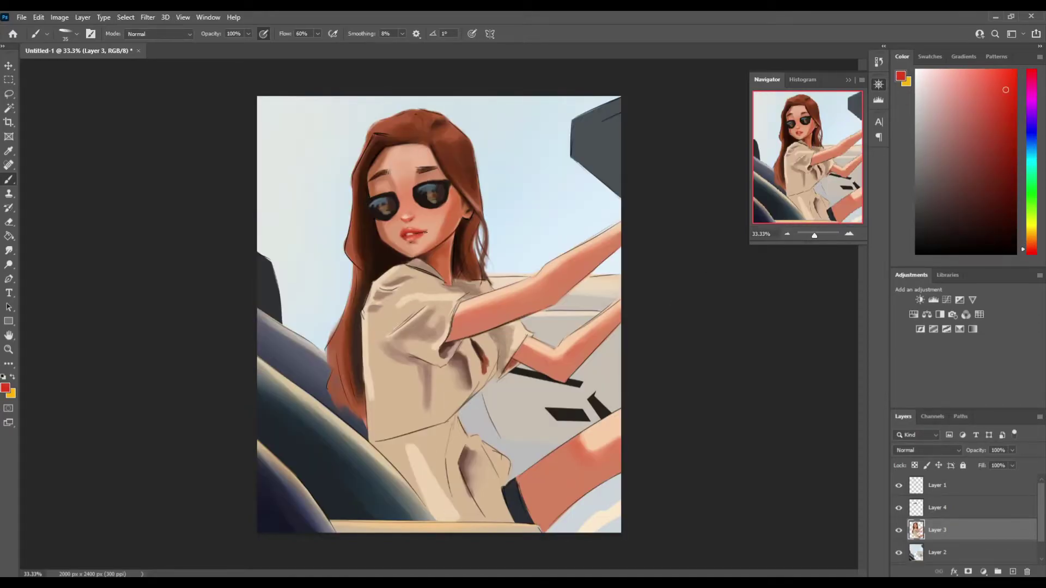
pyautogui.keyDown('alt'); pyautogui.click(470, 355); pyautogui.keyUp('alt')
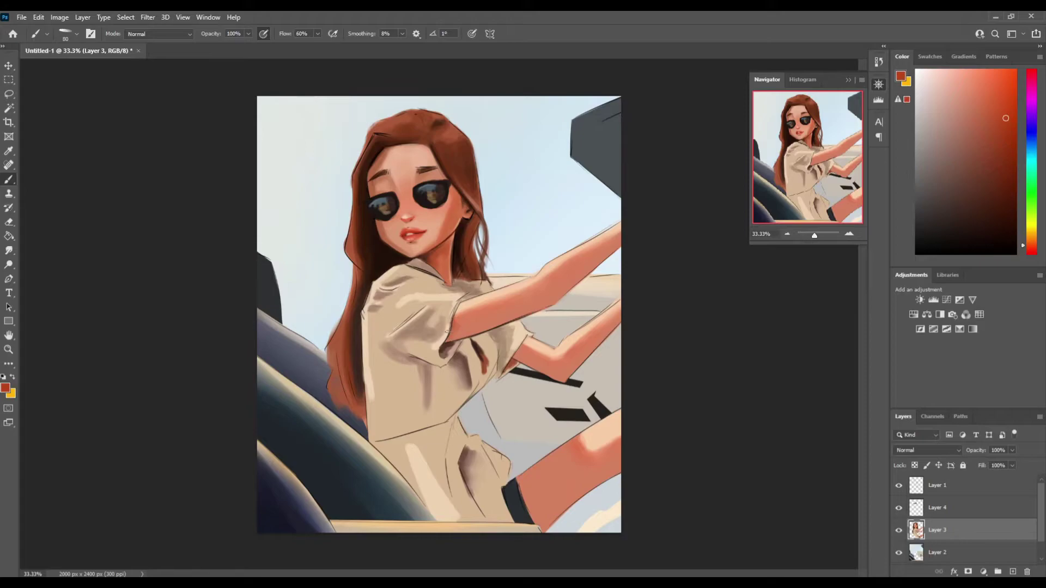
pyautogui.press(']')
pyautogui.press(']')
pyautogui.press(']')
pyautogui.press('[')
pyautogui.press('[')
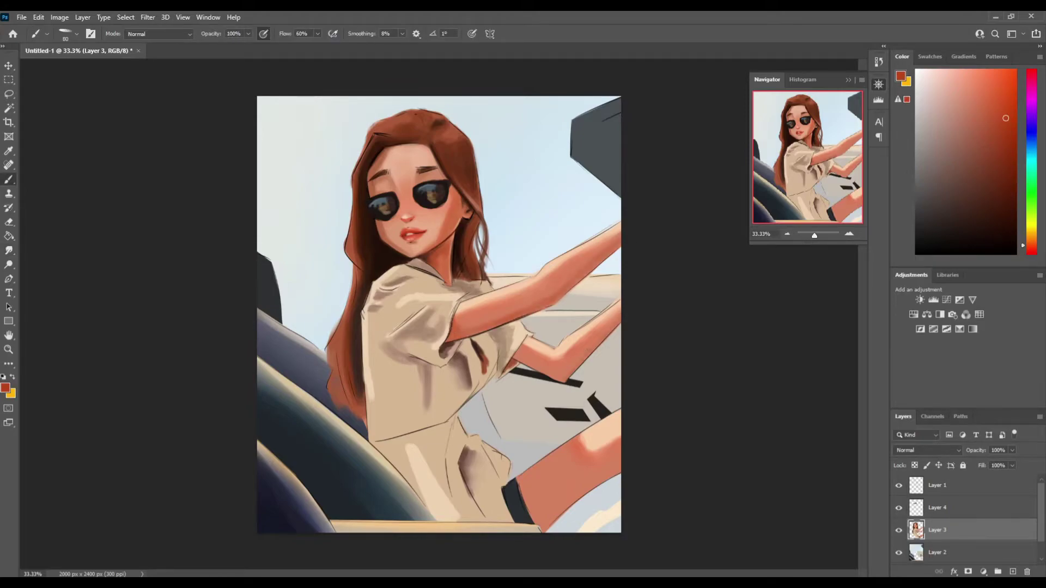
pyautogui.keyDown('alt'); pyautogui.click(572, 480); pyautogui.keyUp('alt')
# Sample orange-red from the leg, try greyish light blue and pale cream colours.
pyautogui.press('r')
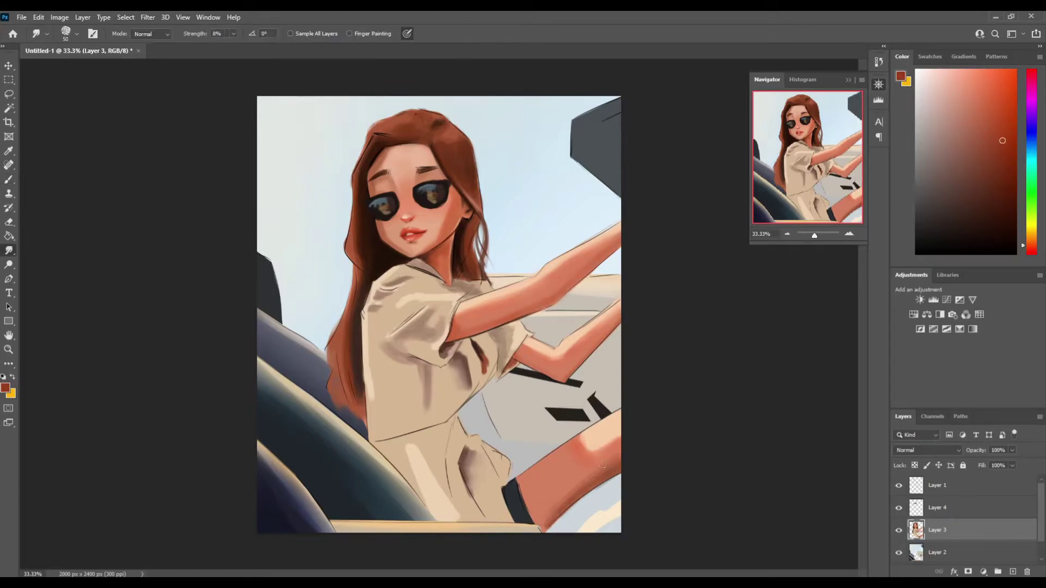
pyautogui.keyDown('alt'); pyautogui.click(574, 449); pyautogui.keyUp('alt')
pyautogui.press('b')
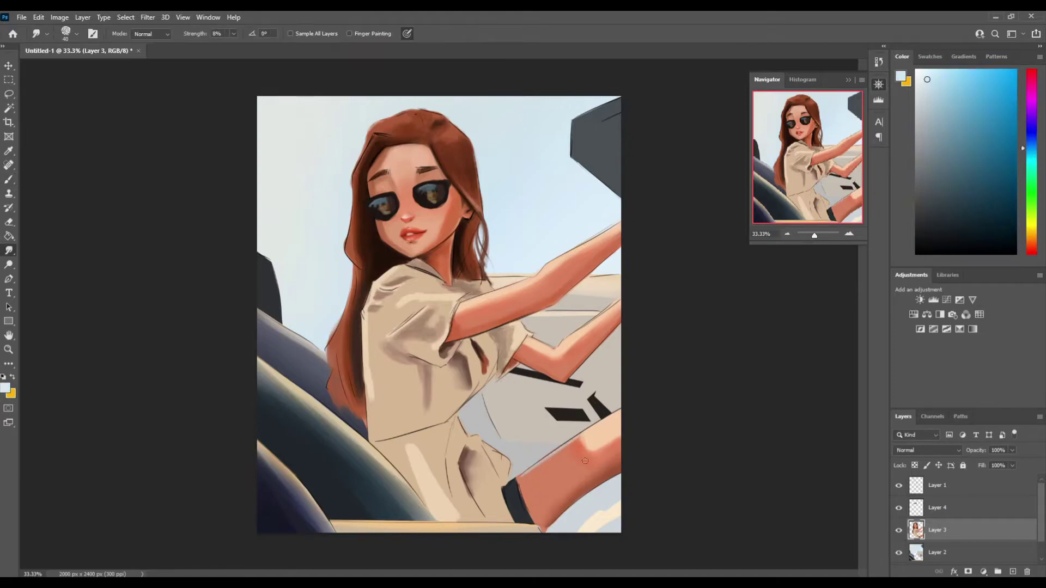
pyautogui.click(1031, 146)
pyautogui.click(951, 133)
pyautogui.keyDown('alt'); pyautogui.click(599, 445); pyautogui.keyUp('alt')
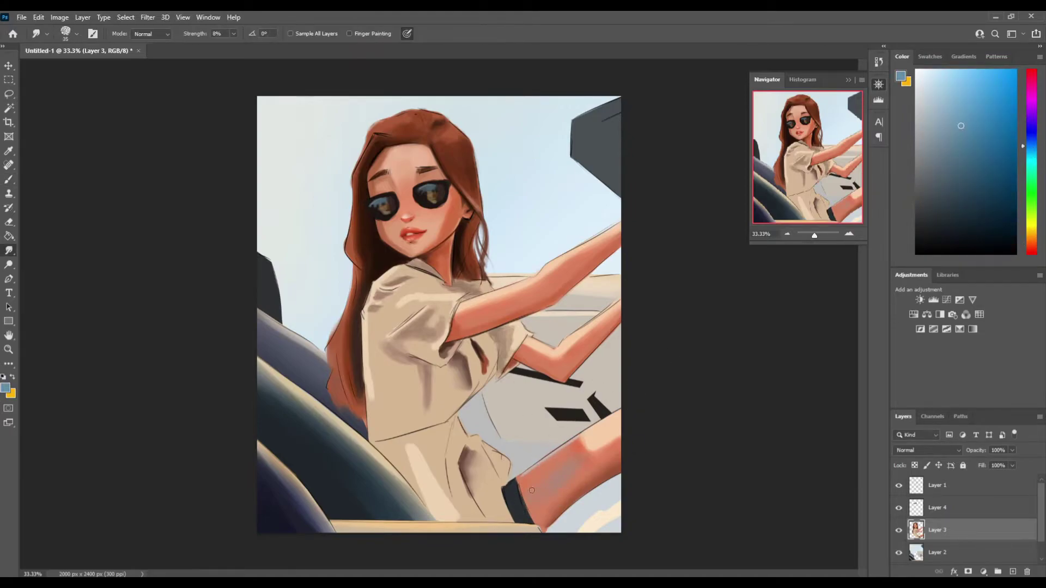
pyautogui.press(']')
pyautogui.keyDown('alt'); pyautogui.click(550, 267); pyautogui.keyUp('alt')
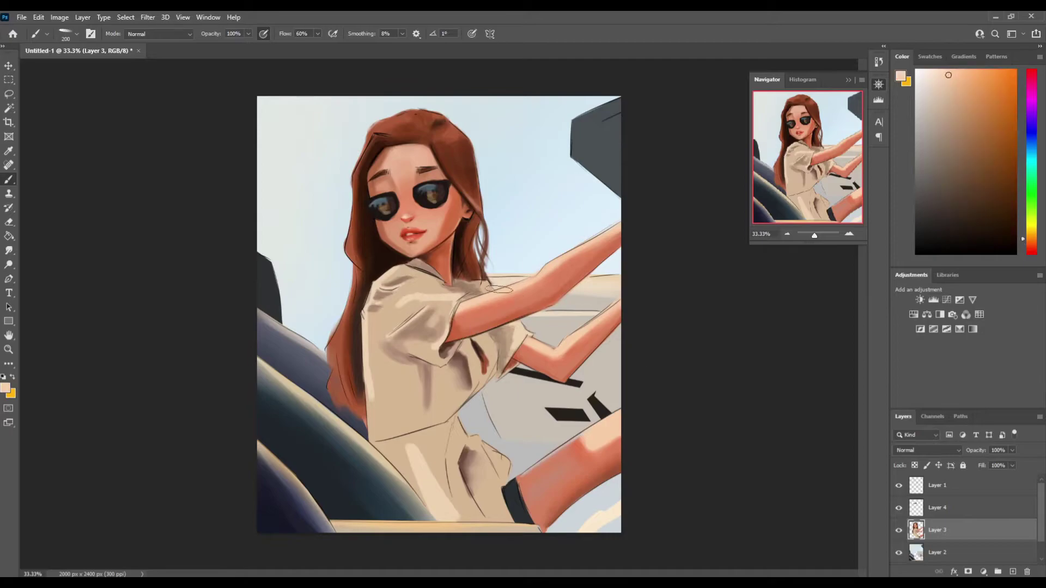
pyautogui.press('[')
pyautogui.press('[')
pyautogui.press('[')
# Paint loose reddish-brown hair strands along the left side of the hair.
pyautogui.keyDown('alt'); pyautogui.click(349, 267); pyautogui.keyUp('alt')
pyautogui.press(']')
pyautogui.press(']')
pyautogui.moveTo(351, 289); pyautogui.dragTo(333, 335)
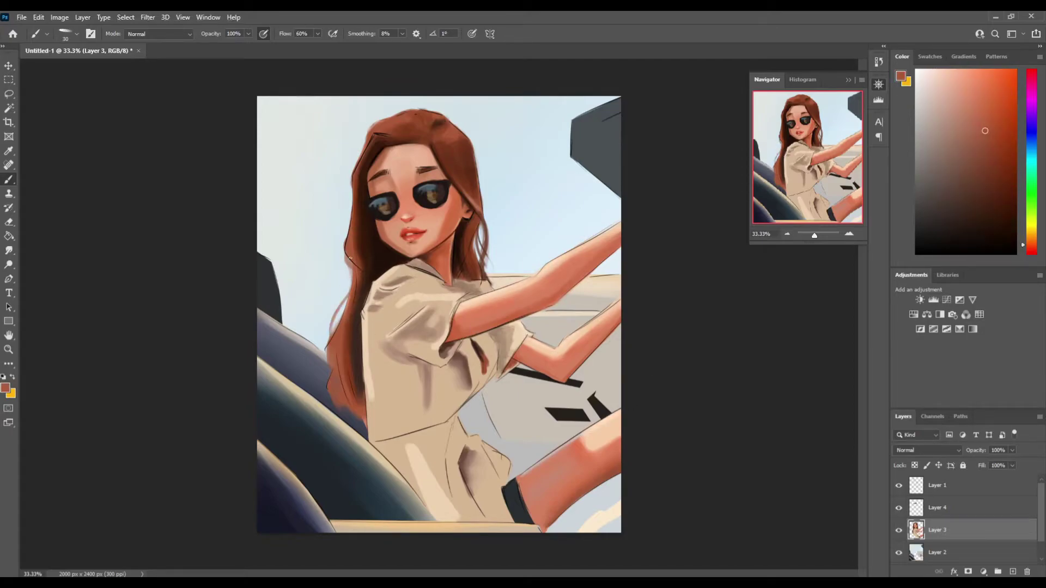
pyautogui.moveTo(360, 158); pyautogui.dragTo(333, 228)
pyautogui.moveTo(357, 186); pyautogui.dragTo(342, 240)
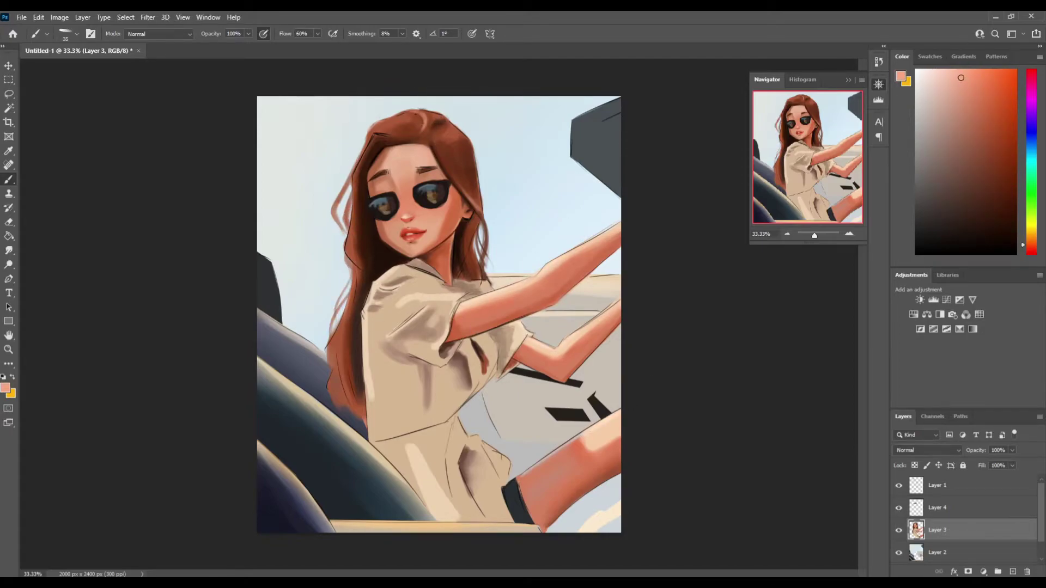
# Sample very dark brown, peach skin and reddish-brown hair colours, adjusting brush size.
pyautogui.keyDown('alt'); pyautogui.click(452, 132); pyautogui.keyUp('alt')
pyautogui.press(']')
pyautogui.press(']')
pyautogui.press(']')
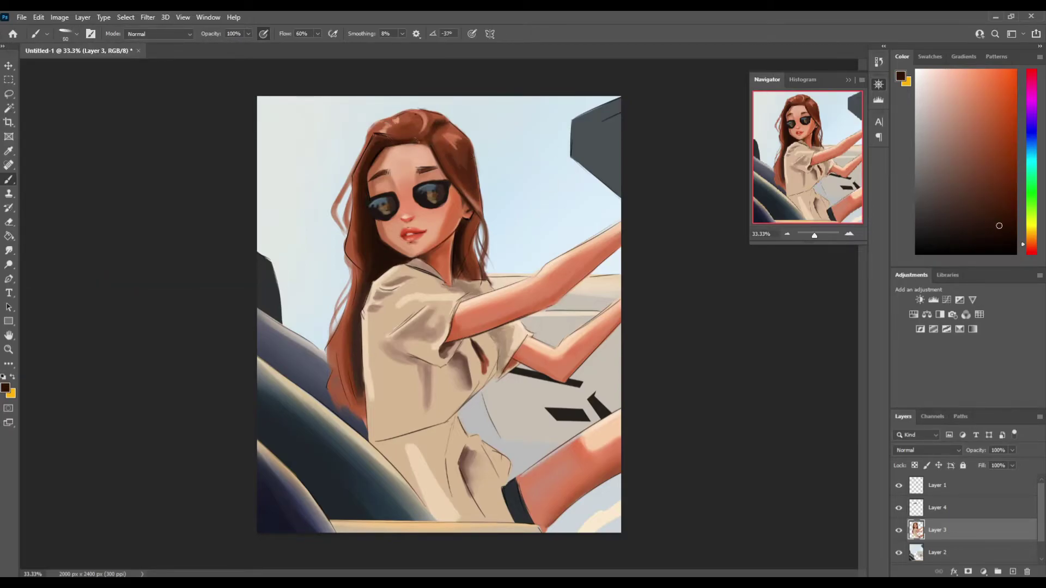
pyautogui.keyDown('alt'); pyautogui.click(374, 167); pyautogui.keyUp('alt')
pyautogui.press('[')
pyautogui.press('[')
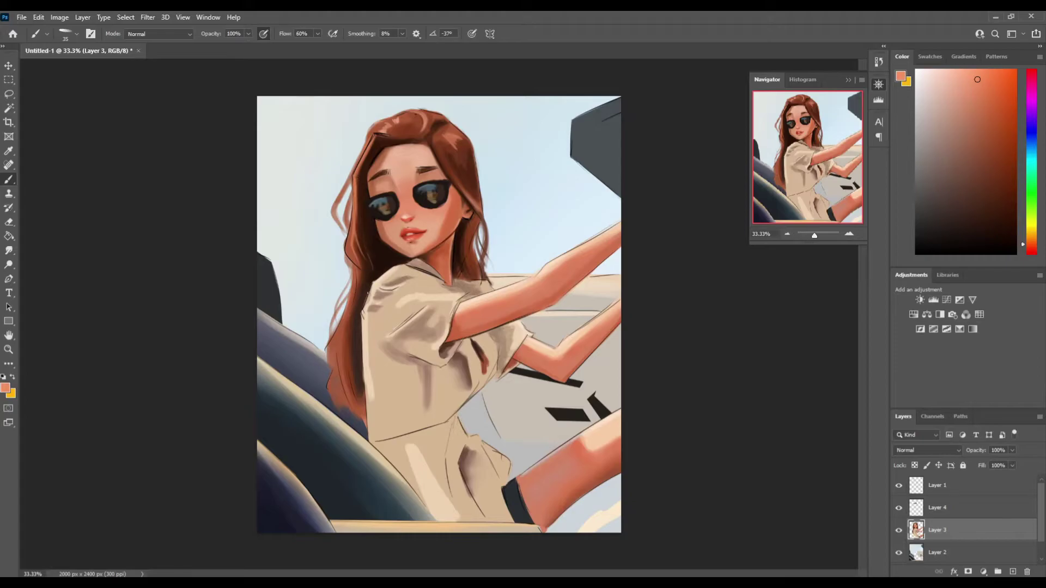
pyautogui.press(']')
pyautogui.keyDown('alt'); pyautogui.click(370, 197); pyautogui.keyUp('alt')
# Smooth the shirt shading with large beige strokes.
pyautogui.press(']')
pyautogui.press(']')
pyautogui.press(']')
pyautogui.keyDown('alt'); pyautogui.click(377, 341); pyautogui.keyUp('alt')
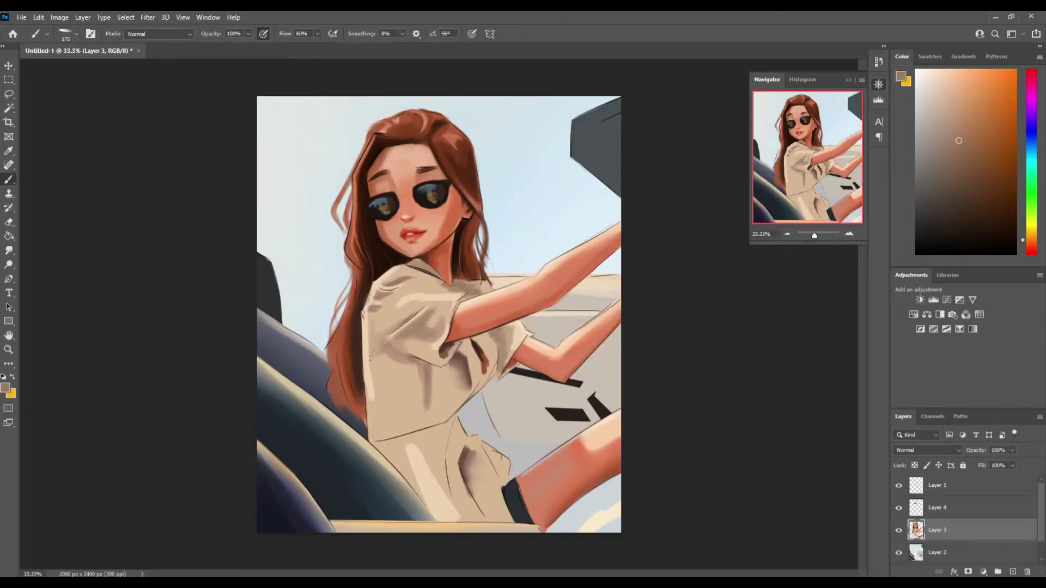
pyautogui.press(']')
pyautogui.press(']')
pyautogui.moveTo(376, 359); pyautogui.dragTo(468, 510)
pyautogui.moveTo(442, 370)
pyautogui.mouseDown()
pyautogui.moveTo(498, 490)
pyautogui.moveTo(410, 495)
pyautogui.mouseUp()
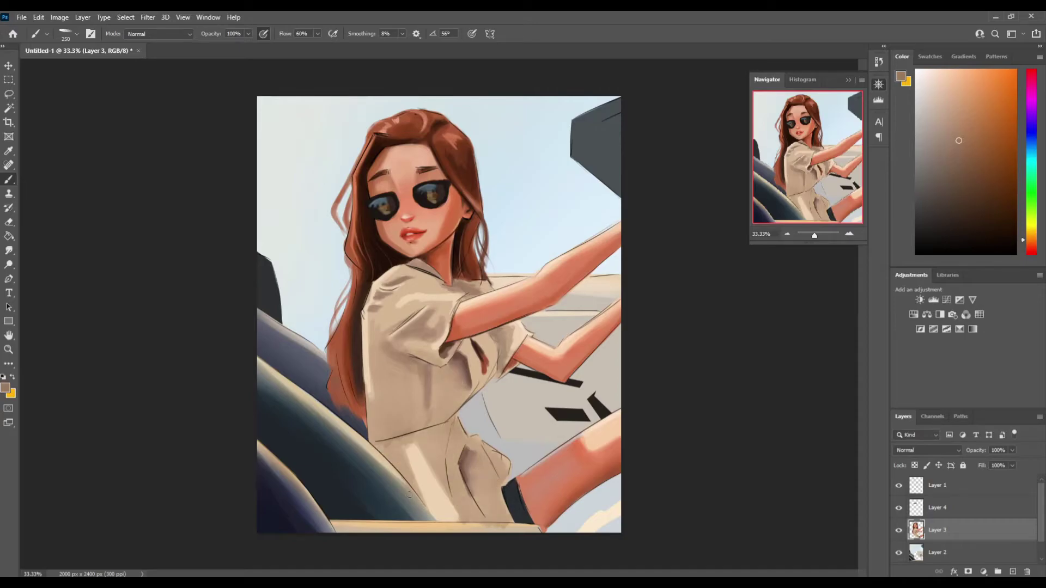
# Paint dark brown shadow strands into the right side of the hair.
pyautogui.press('[')
pyautogui.press('[')
pyautogui.press('[')
pyautogui.keyDown('alt'); pyautogui.click(427, 146); pyautogui.keyUp('alt')
pyautogui.press(']')
pyautogui.keyDown('alt'); pyautogui.click(393, 126); pyautogui.keyUp('alt')
pyautogui.moveTo(400, 140); pyautogui.dragTo(392, 121)
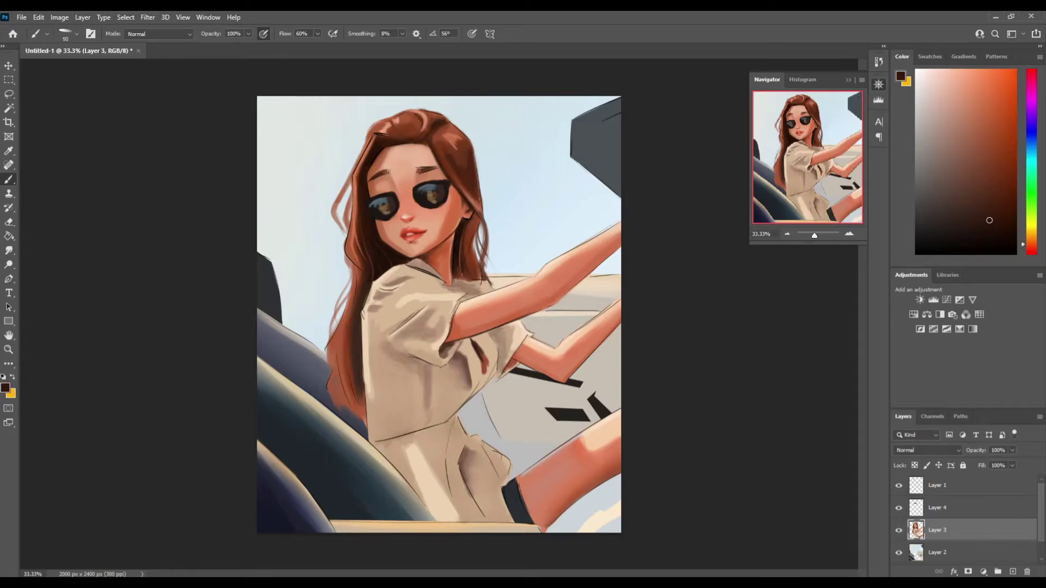
pyautogui.press(']')
pyautogui.moveTo(467, 128); pyautogui.dragTo(479, 207)
pyautogui.moveTo(474, 153); pyautogui.dragTo(490, 224)
# Repaint the left hair strands in reddish-brown and orange, extending the hair further down.
pyautogui.keyDown('alt'); pyautogui.click(349, 163); pyautogui.keyUp('alt')
pyautogui.moveTo(353, 139); pyautogui.dragTo(357, 256)
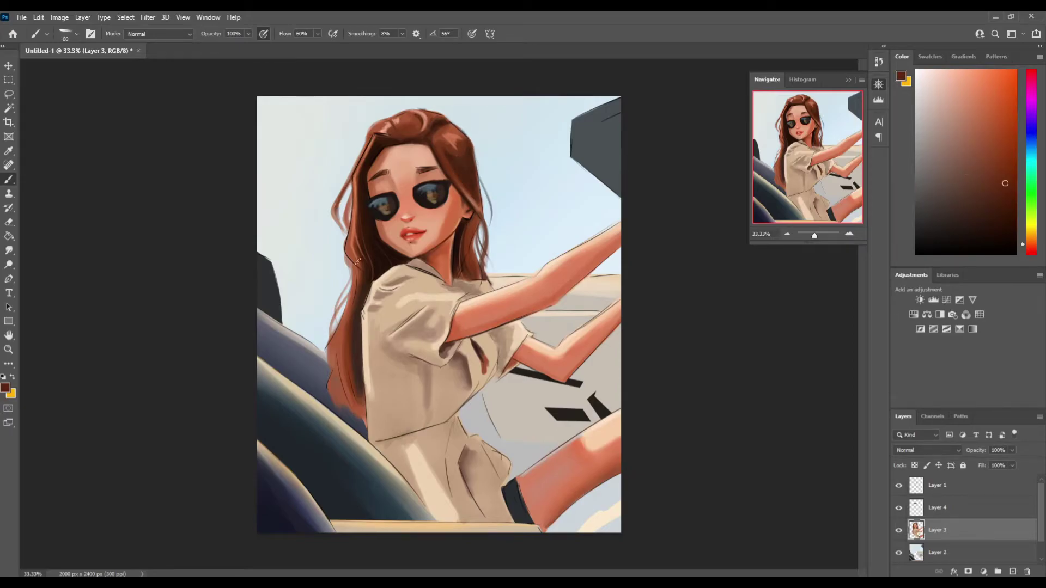
pyautogui.press('[')
pyautogui.press('[')
pyautogui.moveTo(346, 417); pyautogui.dragTo(332, 376)
pyautogui.keyDown('alt'); pyautogui.click(340, 382); pyautogui.keyUp('alt')
pyautogui.moveTo(337, 329); pyautogui.dragTo(333, 368)
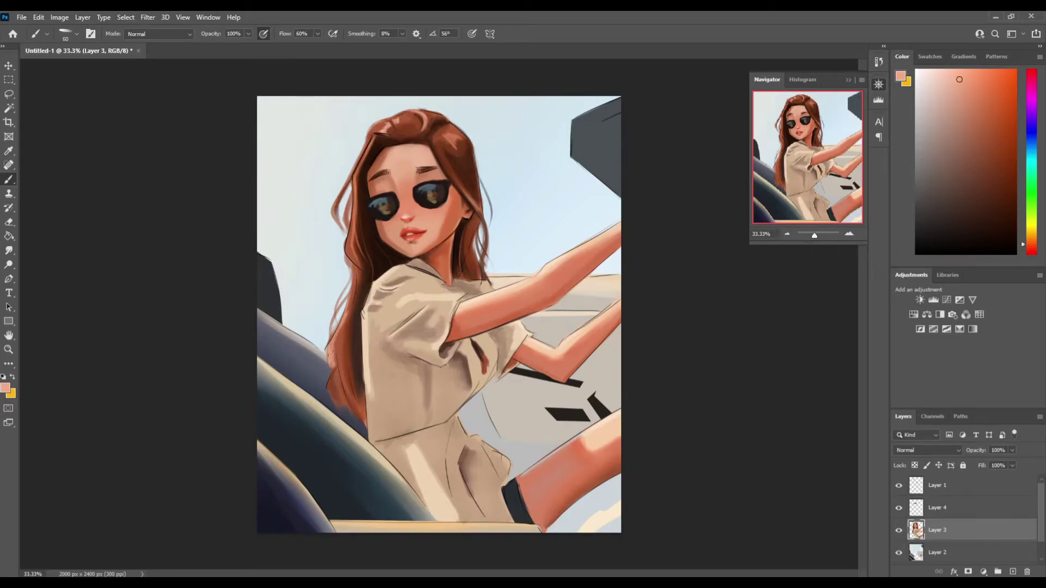
pyautogui.moveTo(350, 234); pyautogui.dragTo(334, 404)
pyautogui.press('[')
pyautogui.press('[')
# Paint dark reddish-brown shading strokes on the shirt front.
pyautogui.keyDown('alt'); pyautogui.click(334, 393); pyautogui.keyUp('alt')
pyautogui.press(']')
pyautogui.press(']')
pyautogui.press(']')
pyautogui.keyDown('alt'); pyautogui.click(430, 366); pyautogui.keyUp('alt')
pyautogui.moveTo(430, 366)
pyautogui.mouseDown()
pyautogui.moveTo(430, 415)
pyautogui.moveTo(394, 369)
pyautogui.mouseUp()
pyautogui.moveTo(408, 360); pyautogui.dragTo(436, 409)
# Refine the collar with small beige strokes and pick a dark reddish-brown.
pyautogui.press(']')
pyautogui.press(']')
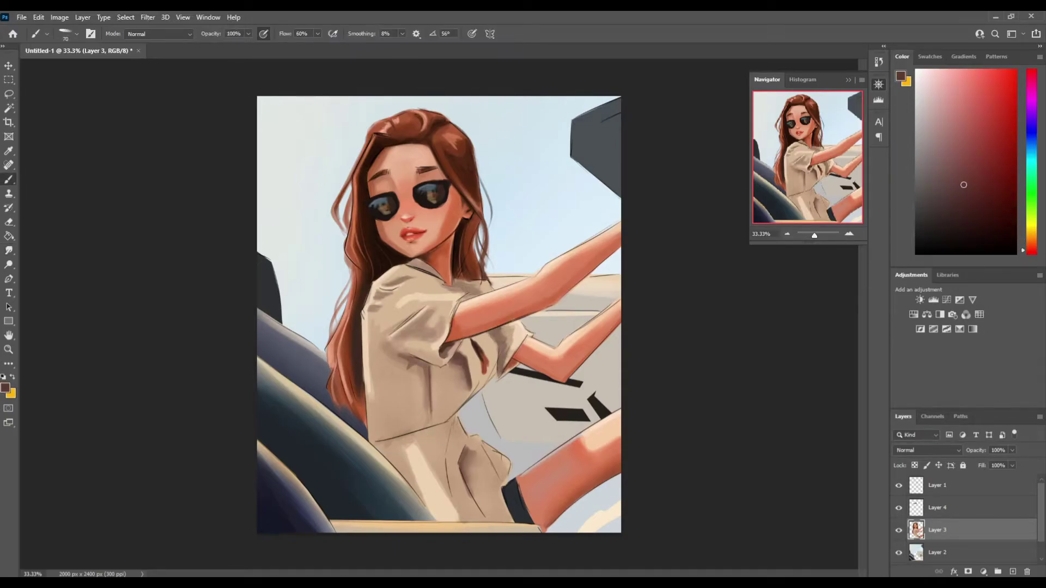
pyautogui.keyDown('alt'); pyautogui.click(501, 344); pyautogui.keyUp('alt')
pyautogui.keyDown('alt'); pyautogui.click(419, 275); pyautogui.keyUp('alt')
pyautogui.moveTo(381, 302); pyautogui.dragTo(447, 281)
pyautogui.moveTo(387, 283)
pyautogui.mouseDown()
pyautogui.moveTo(430, 267)
pyautogui.moveTo(444, 289)
pyautogui.mouseUp()
pyautogui.press('[')
pyautogui.press('[')
pyautogui.press('[')
pyautogui.keyDown('alt'); pyautogui.click(392, 301); pyautogui.keyUp('alt')
pyautogui.press(']')
pyautogui.keyDown('alt'); pyautogui.click(415, 286); pyautogui.keyUp('alt')
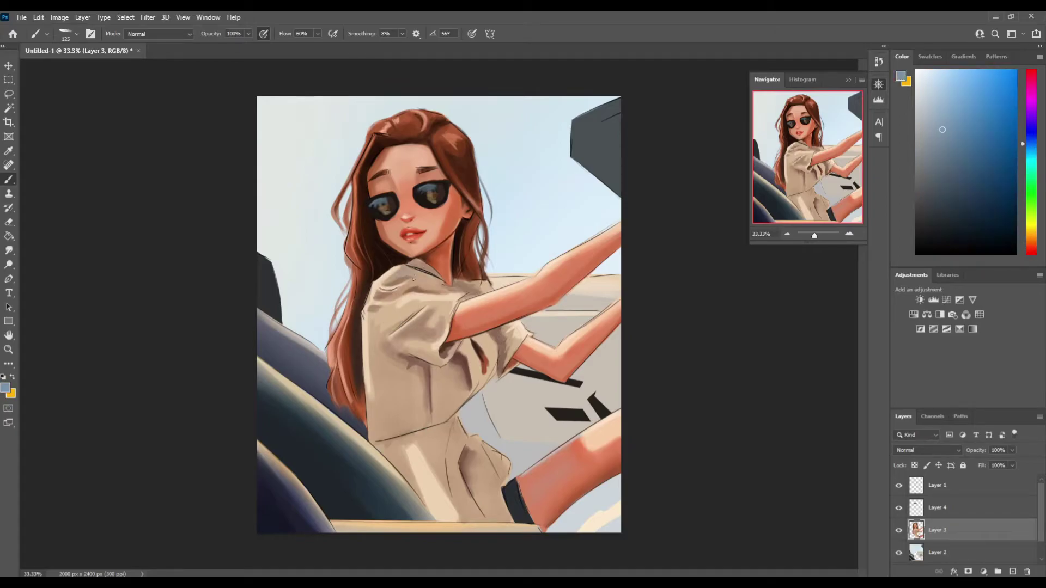
# Add a new layer beneath the girl's layer and paint grey car interior behind her arm.
pyautogui.keyDown('alt'); pyautogui.click(594, 245); pyautogui.keyUp('alt')
pyautogui.keyDown('alt'); pyautogui.click(550, 453); pyautogui.keyUp('alt')
pyautogui.hotkey('ctrl', 'shift', 'alt', 'n')
pyautogui.press(']')
pyautogui.press(']')
pyautogui.press(']')
pyautogui.moveTo(490, 392)
pyautogui.mouseDown()
pyautogui.moveTo(566, 430)
pyautogui.moveTo(509, 437)
pyautogui.moveTo(566, 436)
pyautogui.mouseUp()
# Repaint the blue-grey car panel behind the arm and draw a thin dark line on it.
pyautogui.keyDown('alt'); pyautogui.click(517, 419); pyautogui.keyUp('alt')
pyautogui.press('[')
pyautogui.press('[')
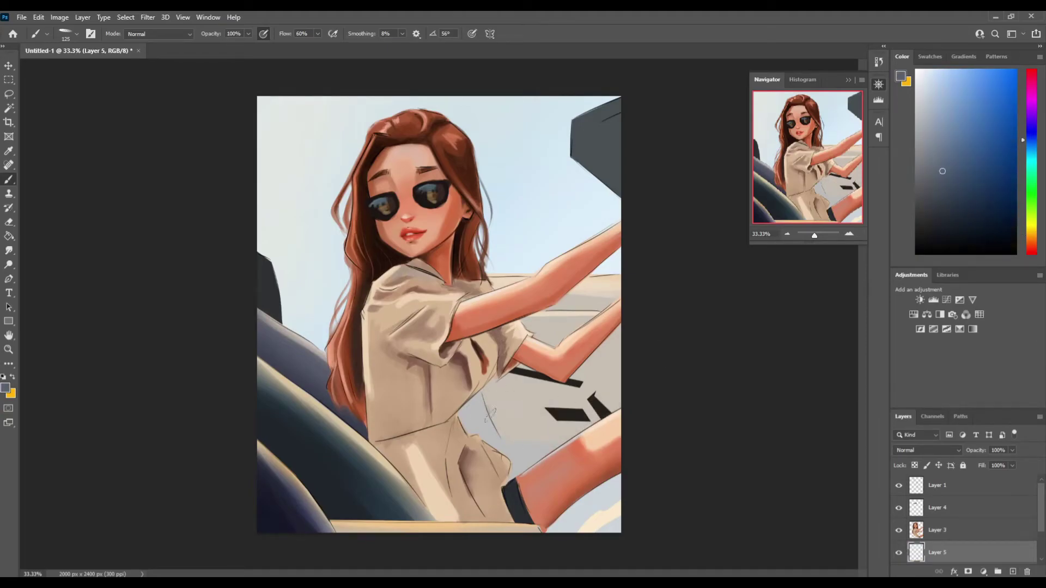
pyautogui.moveTo(488, 408); pyautogui.dragTo(582, 433)
pyautogui.keyDown('alt'); pyautogui.click(526, 422); pyautogui.keyUp('alt')
pyautogui.press(']')
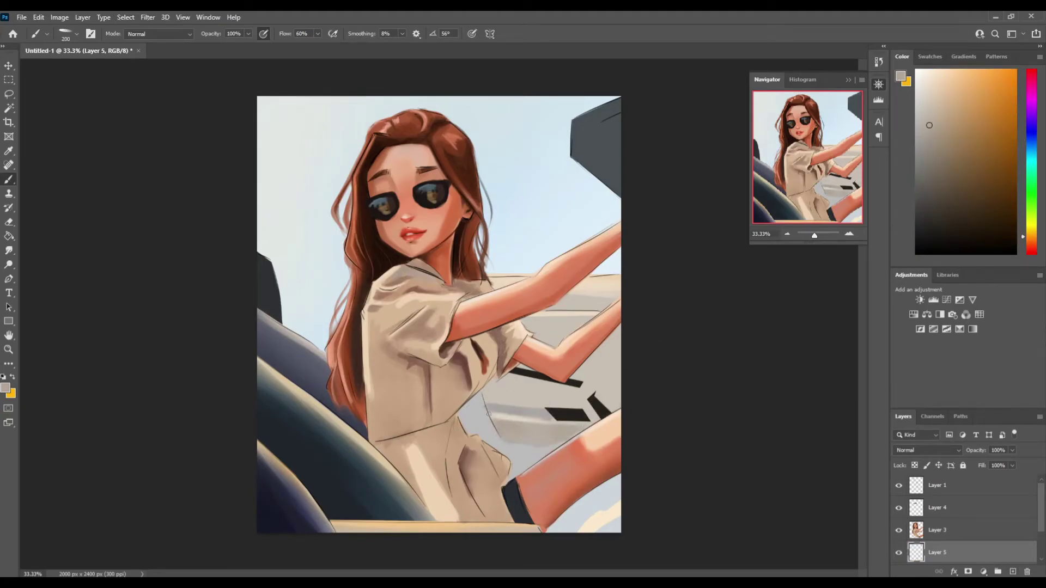
pyautogui.keyDown('alt'); pyautogui.click(567, 415); pyautogui.keyUp('alt')
pyautogui.press('[')
pyautogui.press('[')
pyautogui.press('[')
pyautogui.moveTo(479, 404); pyautogui.dragTo(572, 438)
# Mirror-check the canvas, then cover the panel light grey with navy strokes near the arm.
pyautogui.hotkey('ctrl', 'shift', 'h')
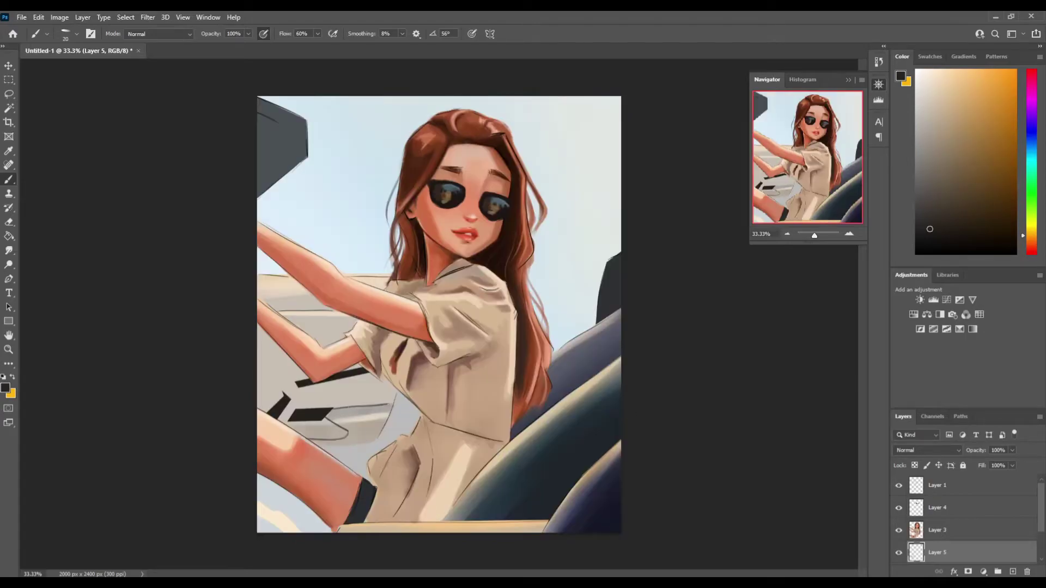
pyautogui.hotkey('ctrl', 'shift', 'h')
pyautogui.keyDown('alt'); pyautogui.click(544, 428); pyautogui.keyUp('alt')
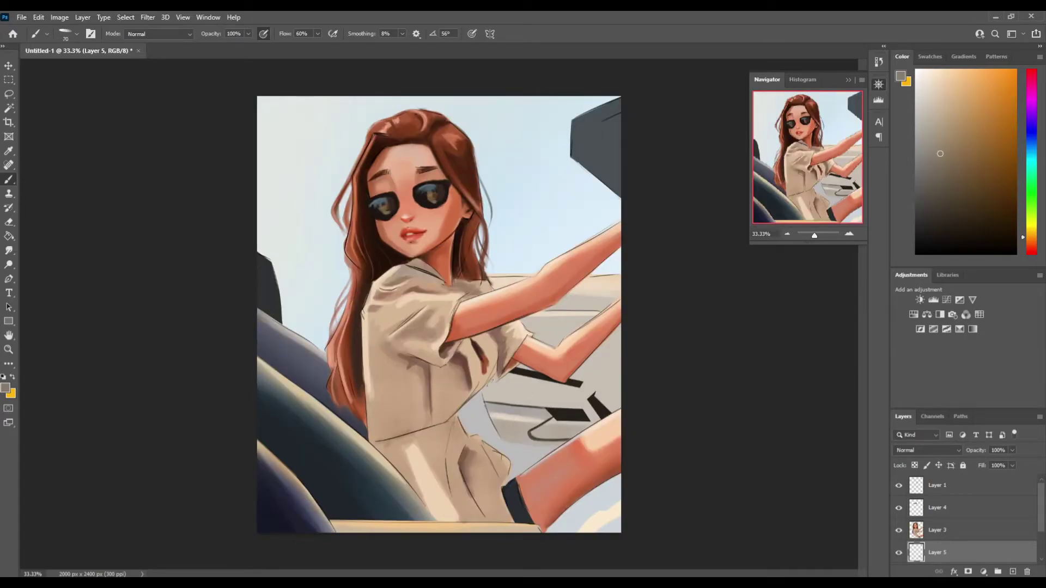
pyautogui.press(']')
pyautogui.press(']')
pyautogui.press(']')
pyautogui.moveTo(479, 403); pyautogui.dragTo(577, 398)
pyautogui.moveTo(485, 400); pyautogui.dragTo(566, 395)
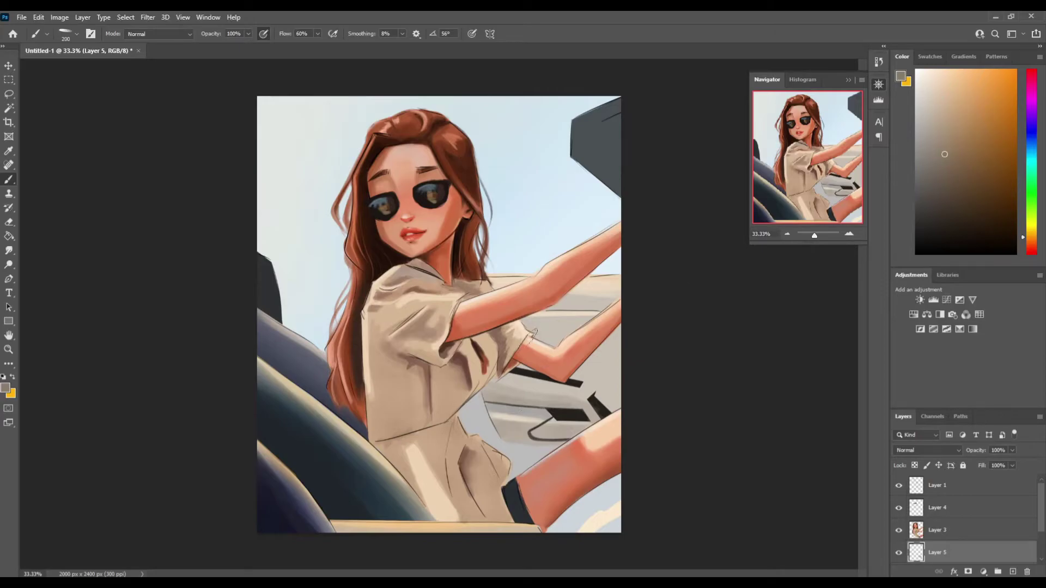
pyautogui.keyDown('alt'); pyautogui.click(544, 377); pyautogui.keyUp('alt')
pyautogui.moveTo(504, 371); pyautogui.dragTo(588, 372)
# Crop the left edge of the canvas narrower.
pyautogui.press('r')
pyautogui.keyDown('alt'); pyautogui.click(594, 416); pyautogui.keyUp('alt')
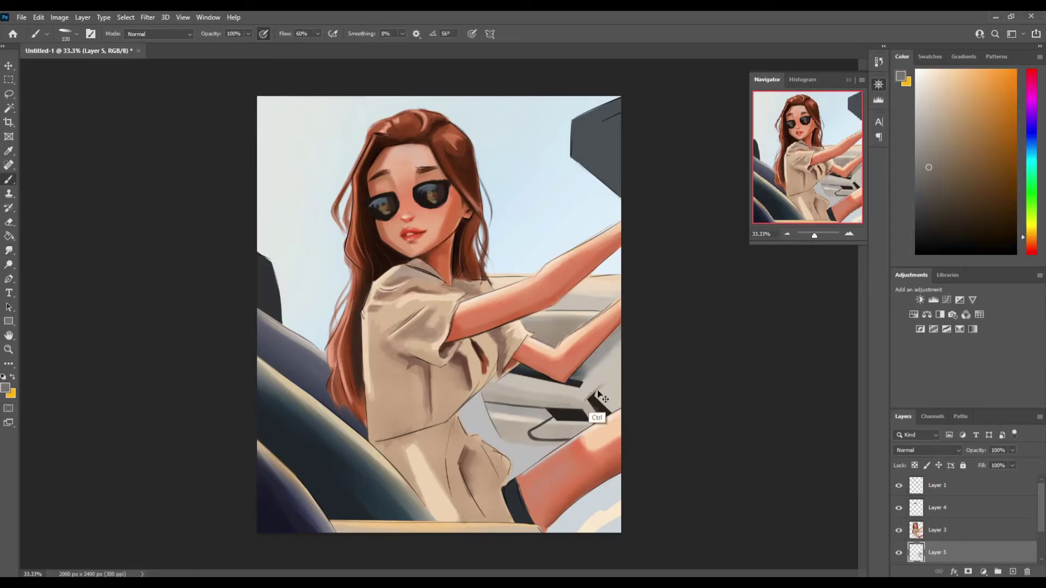
pyautogui.moveTo(257, 320); pyautogui.dragTo(273, 320)
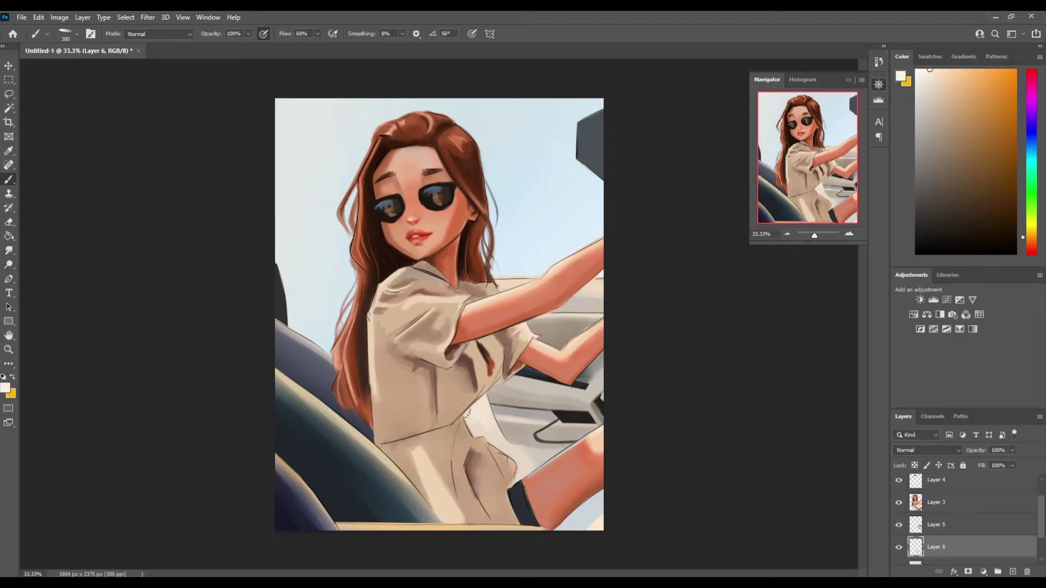
# Choose a pale blue-white and enlarge the brush for painting the sky clouds.
pyautogui.keyDown('alt'); pyautogui.click(545, 383); pyautogui.keyUp('alt')
pyautogui.press(']')
pyautogui.press(']')
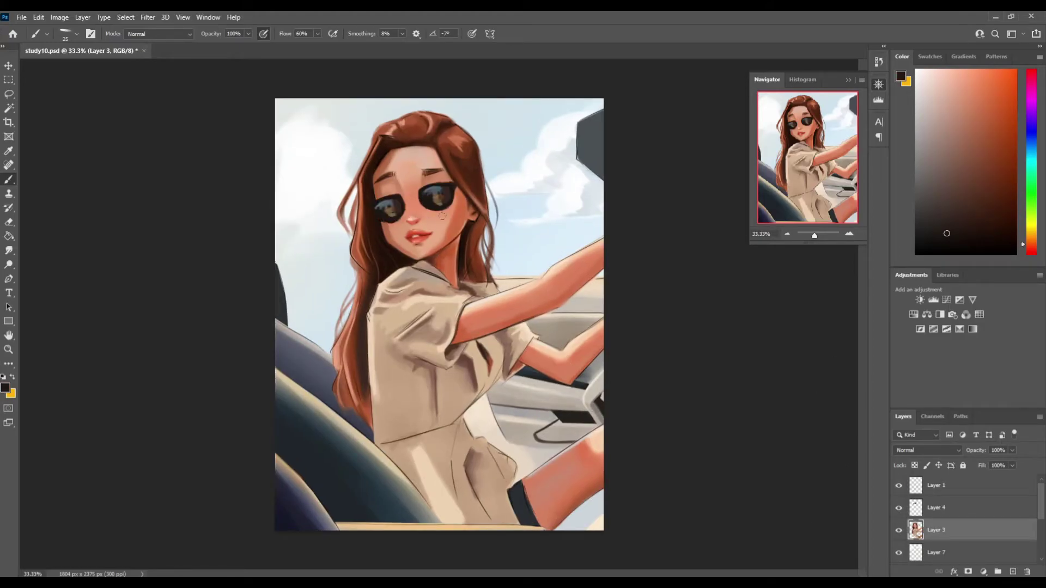
pyautogui.click(906, 507)
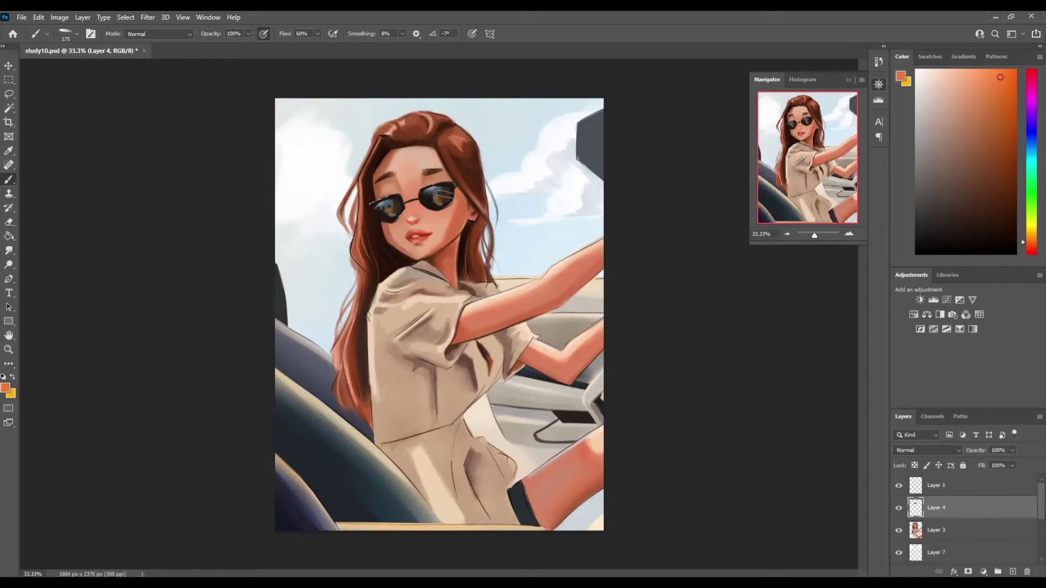
pyautogui.hotkey('alt', '[')
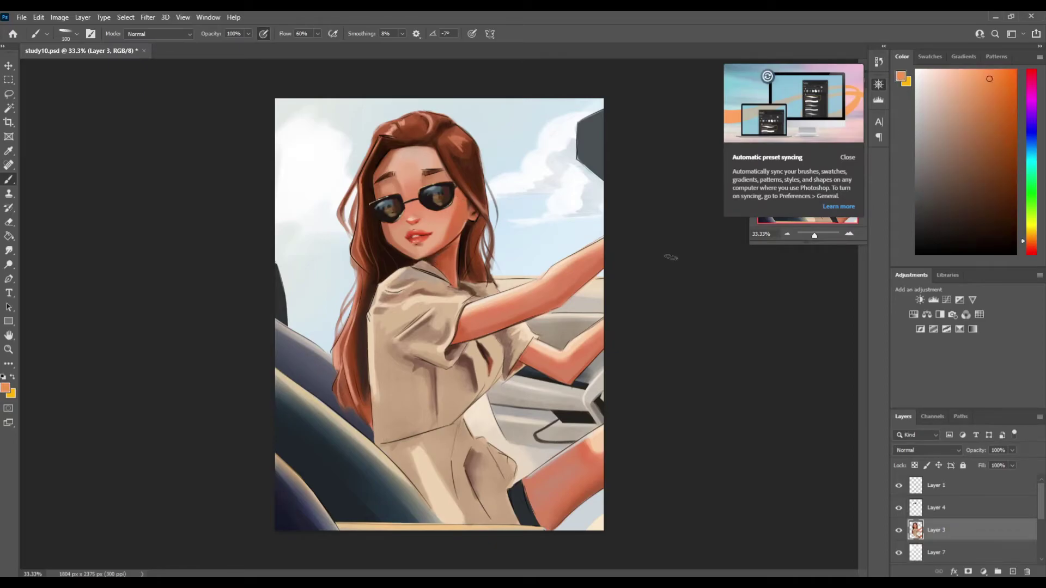
pyautogui.press('[')
pyautogui.press('[')
pyautogui.press('[')
# Paint dark brown fold strokes across the lower part of the shirt.
pyautogui.keyDown('alt'); pyautogui.click(554, 356); pyautogui.keyUp('alt')
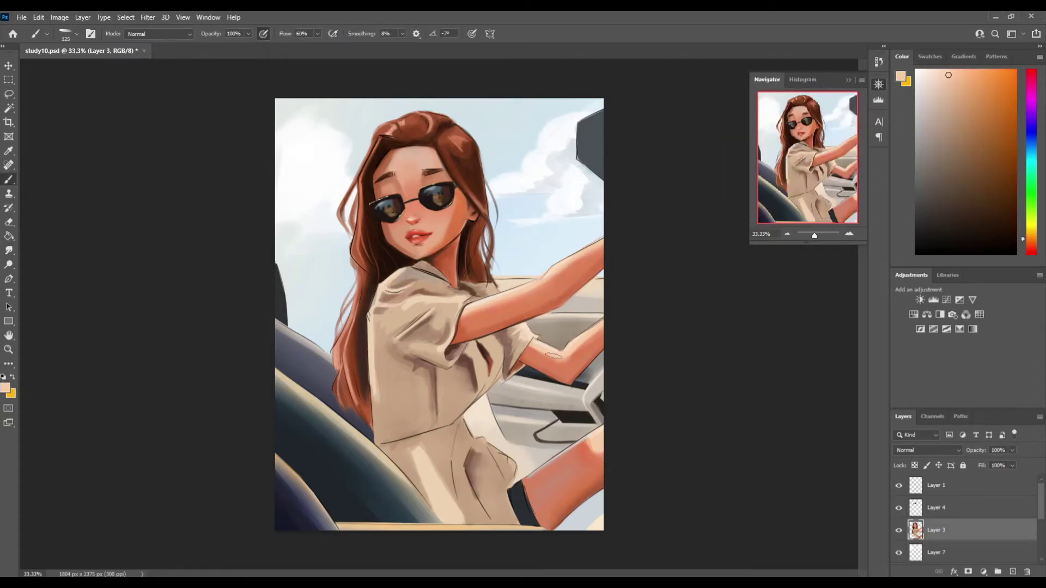
pyautogui.keyDown('alt'); pyautogui.click(425, 359); pyautogui.keyUp('alt')
pyautogui.moveTo(417, 360); pyautogui.dragTo(452, 425)
pyautogui.moveTo(463, 362); pyautogui.dragTo(469, 419)
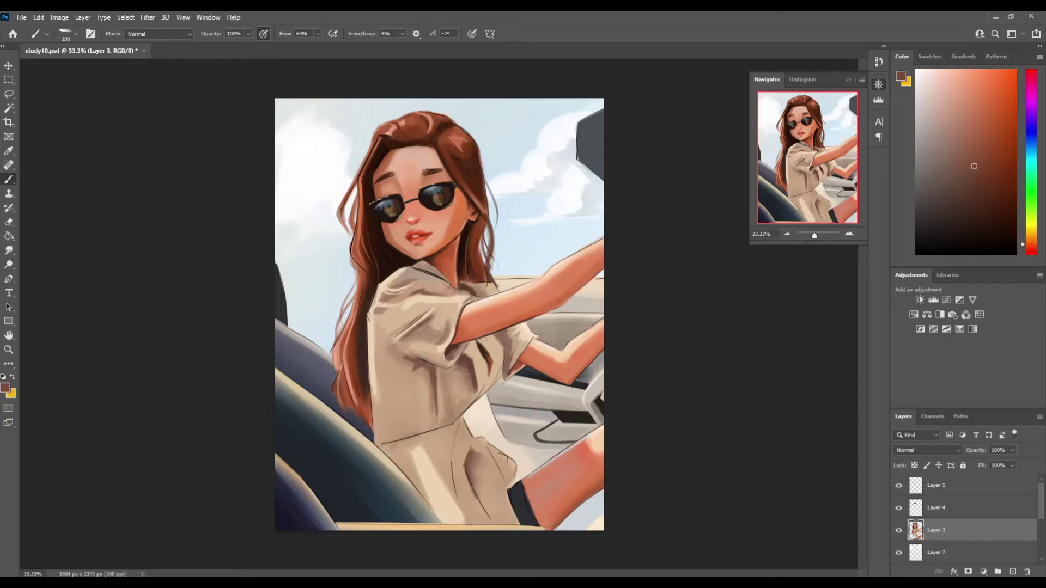
pyautogui.moveTo(485, 349)
pyautogui.mouseDown()
pyautogui.moveTo(490, 395)
pyautogui.moveTo(479, 409)
pyautogui.moveTo(504, 381)
pyautogui.mouseUp()
# Switch to a new brush preset and mix a smaller dark brown brush.
pyautogui.press(']')
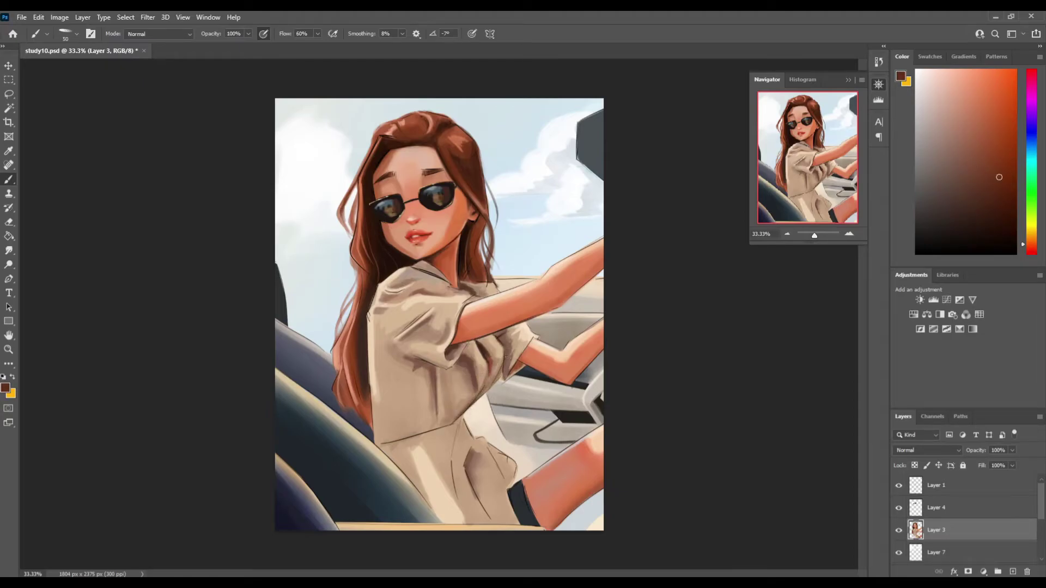
pyautogui.press(']')
pyautogui.keyDown('alt'); pyautogui.click(528, 310); pyautogui.keyUp('alt')
pyautogui.keyDown('alt'); pyautogui.click(427, 402); pyautogui.keyUp('alt')
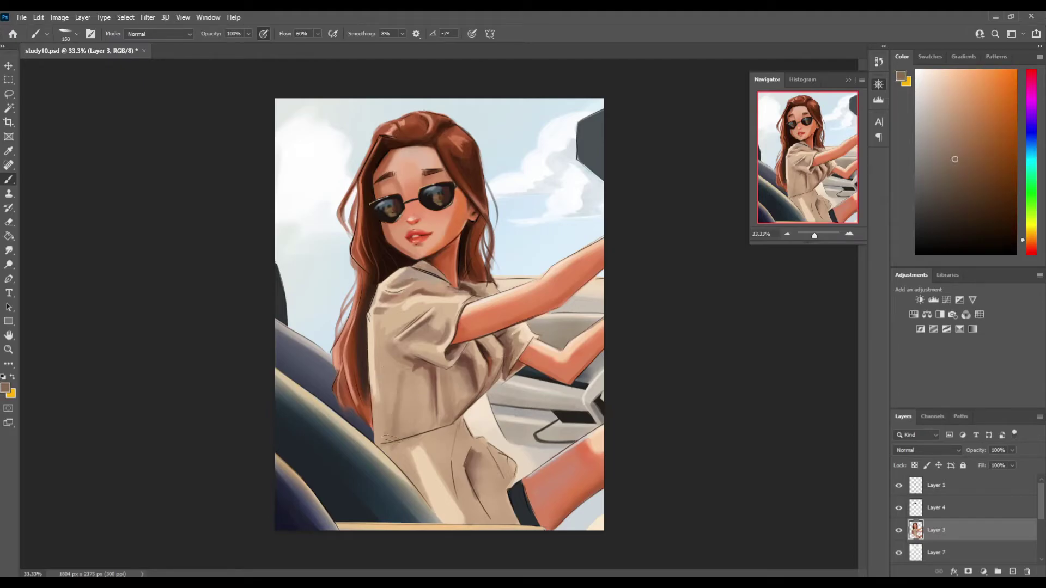
pyautogui.click(76, 34)
pyautogui.doubleClick(180, 210)
pyautogui.click(988, 103)
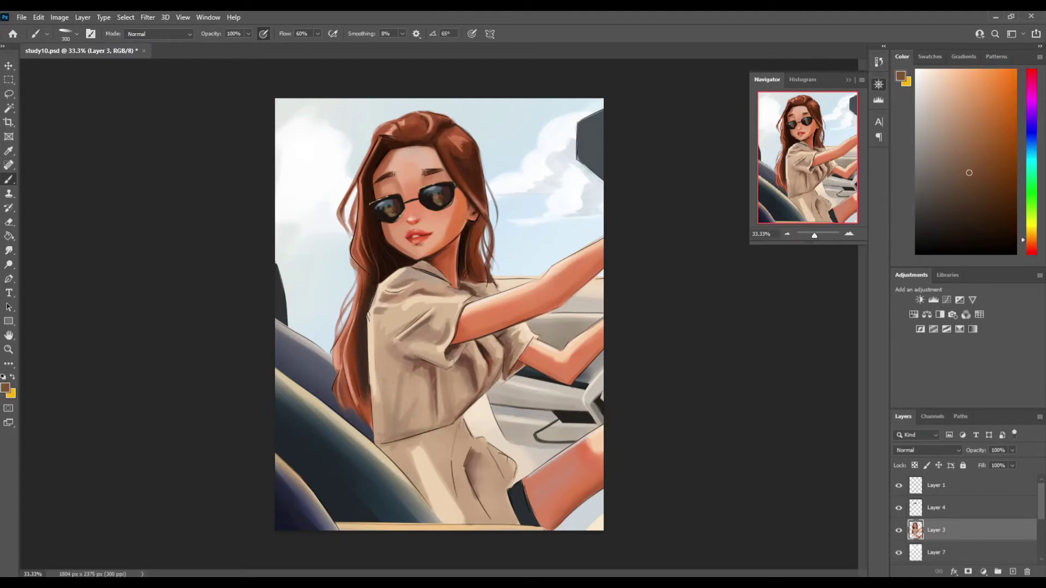
pyautogui.press('[')
pyautogui.click(1027, 243)
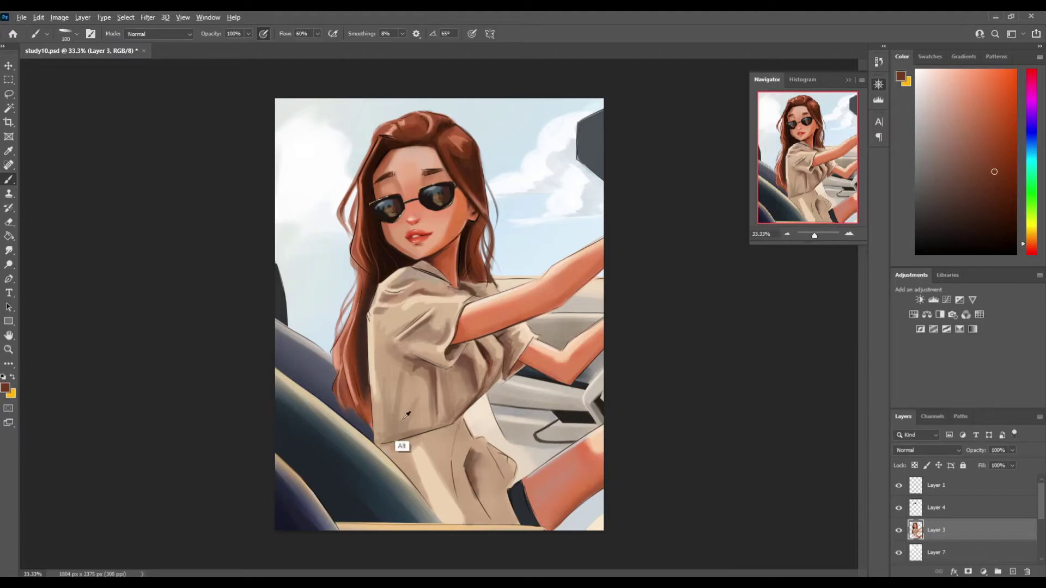
pyautogui.keyDown('alt'); pyautogui.click(402, 446); pyautogui.keyUp('alt')
pyautogui.press('[')
pyautogui.press('[')
# Lock Layer 3 transparency and paint redder brown shading over the dress and pocket.
pyautogui.keyDown('alt'); pyautogui.click(396, 459); pyautogui.keyUp('alt')
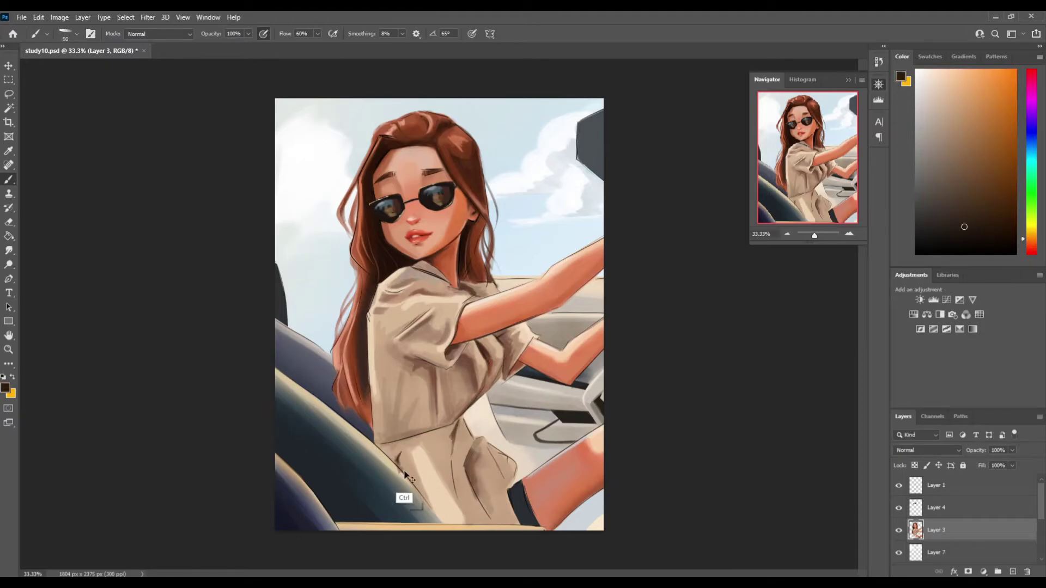
pyautogui.press('/')
pyautogui.press(']')
pyautogui.press(']')
pyautogui.press(']')
pyautogui.press(']')
pyautogui.press(']')
pyautogui.keyDown('alt'); pyautogui.click(472, 440); pyautogui.keyUp('alt')
pyautogui.moveTo(473, 441); pyautogui.dragTo(499, 510)
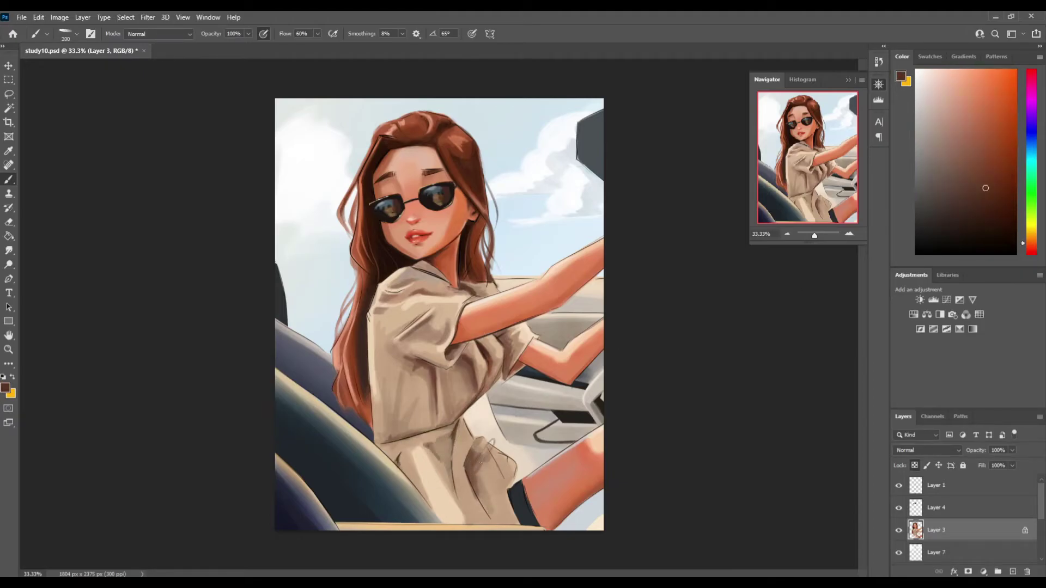
pyautogui.moveTo(501, 458); pyautogui.dragTo(509, 482)
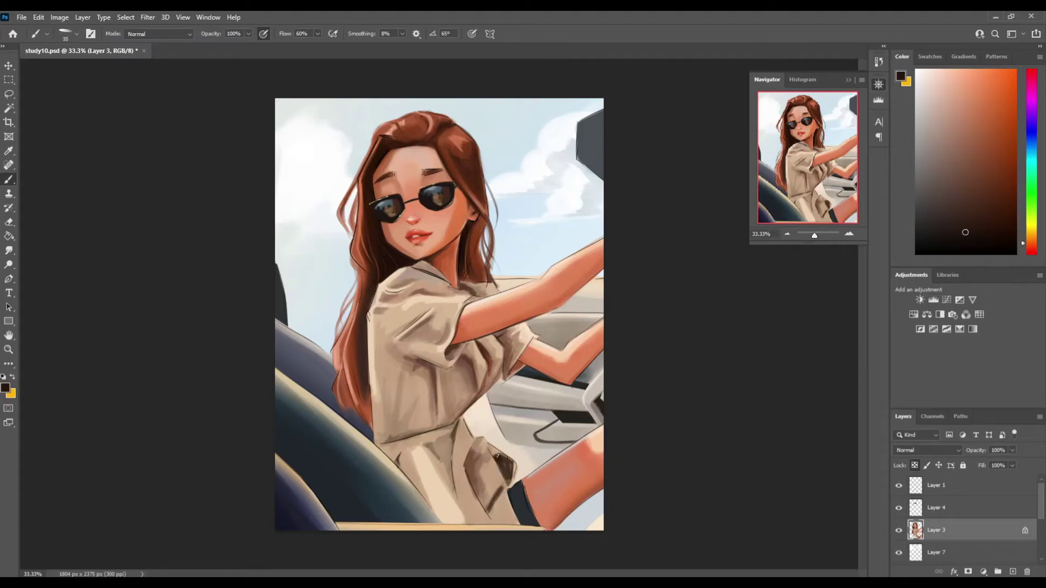
# Add small near-black strokes along the dress hem with a finer brush.
pyautogui.keyDown('alt'); pyautogui.click(509, 452); pyautogui.keyUp('alt')
pyautogui.press(']')
pyautogui.press('[')
pyautogui.press('[')
pyautogui.press('[')
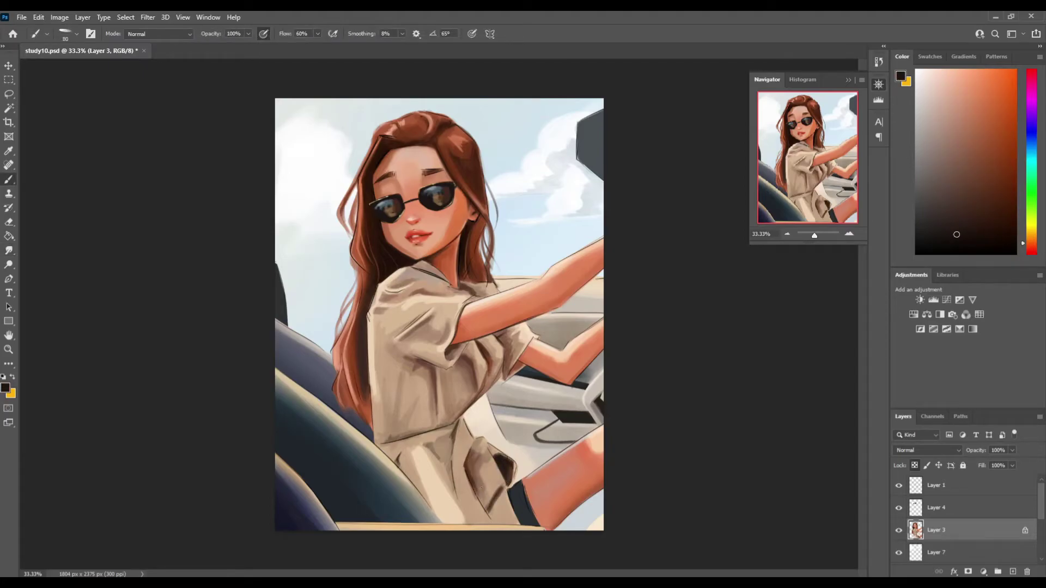
pyautogui.keyDown('alt'); pyautogui.click(490, 498); pyautogui.keyUp('alt')
pyautogui.moveTo(493, 493); pyautogui.dragTo(472, 515)
# Sample peach skin and near-black tones around the face, adjusting brush size.
pyautogui.press('r')
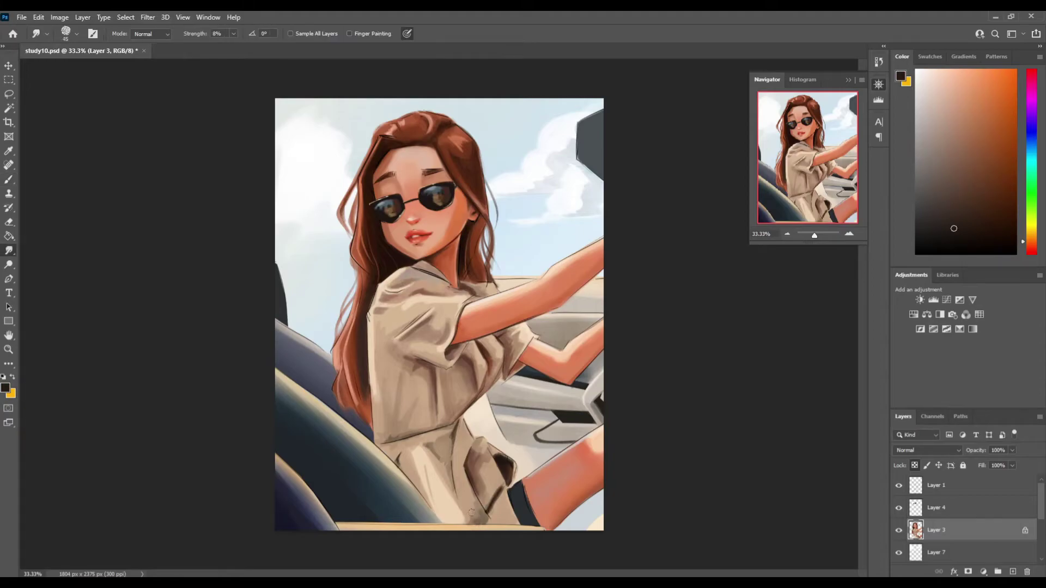
pyautogui.press('b')
pyautogui.keyDown('alt'); pyautogui.click(416, 222); pyautogui.keyUp('alt')
pyautogui.keyDown('alt'); pyautogui.click(575, 425); pyautogui.keyUp('alt')
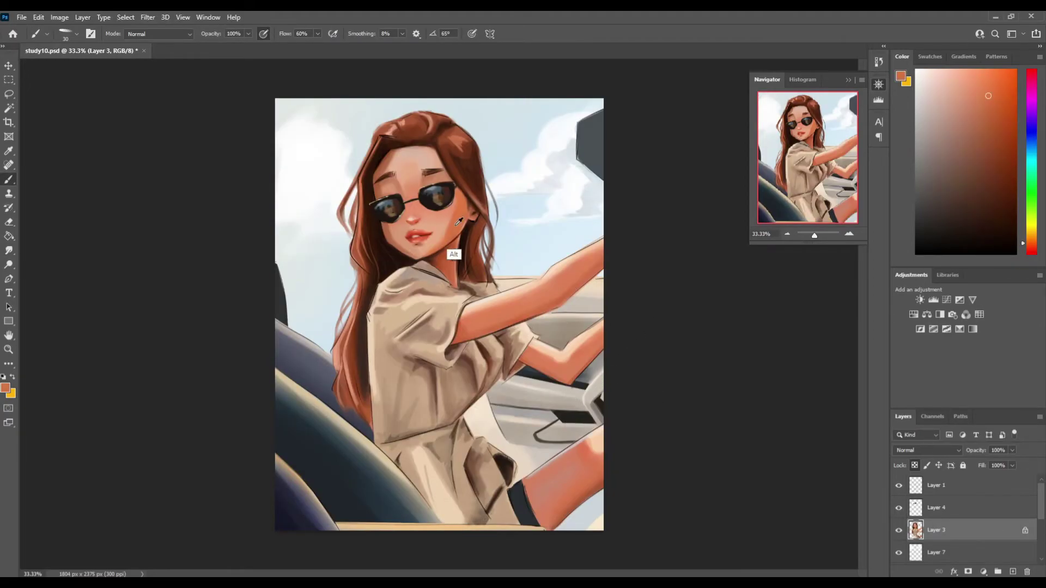
pyautogui.press(']')
pyautogui.press(']')
pyautogui.press(']')
pyautogui.keyDown('alt'); pyautogui.click(380, 249); pyautogui.keyUp('alt')
pyautogui.press('[')
pyautogui.press('[')
pyautogui.press('[')
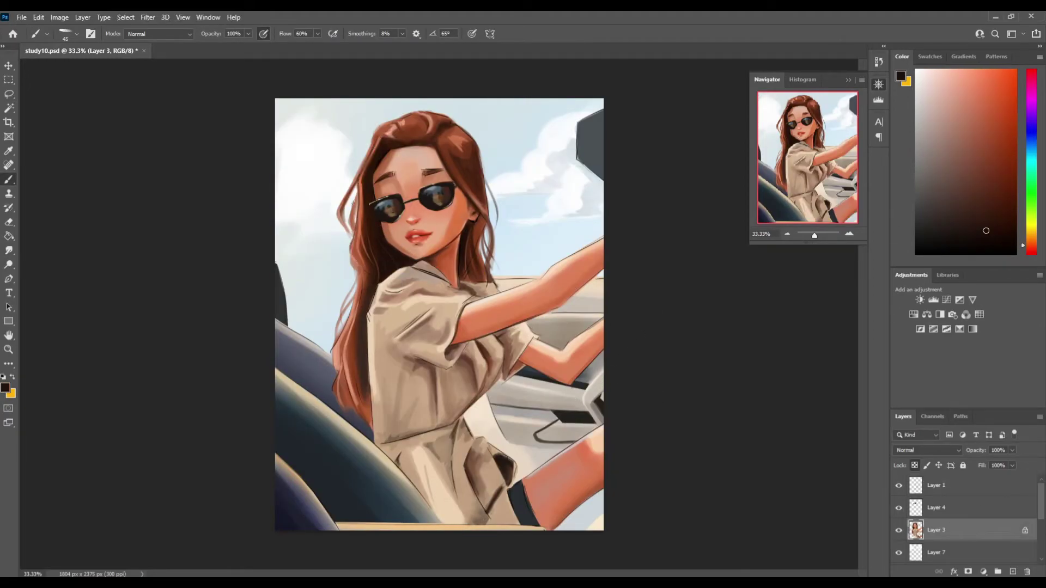
pyautogui.keyDown('alt'); pyautogui.click(361, 236); pyautogui.keyUp('alt')
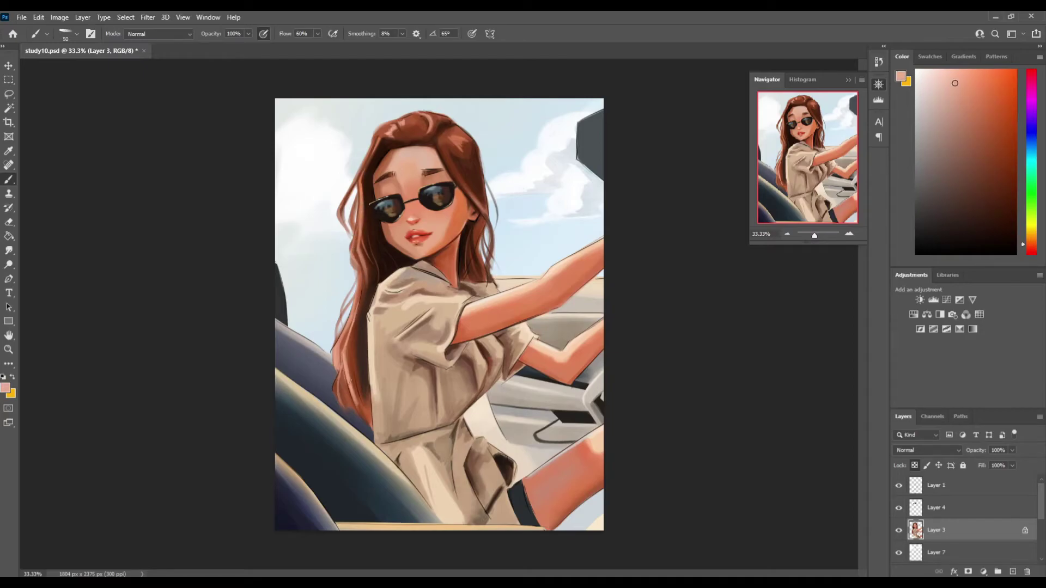
# Paint a light orange-salmon stroke along the right edge of the face.
pyautogui.keyDown('alt'); pyautogui.click(343, 382); pyautogui.keyUp('alt')
pyautogui.press(']')
pyautogui.press(']')
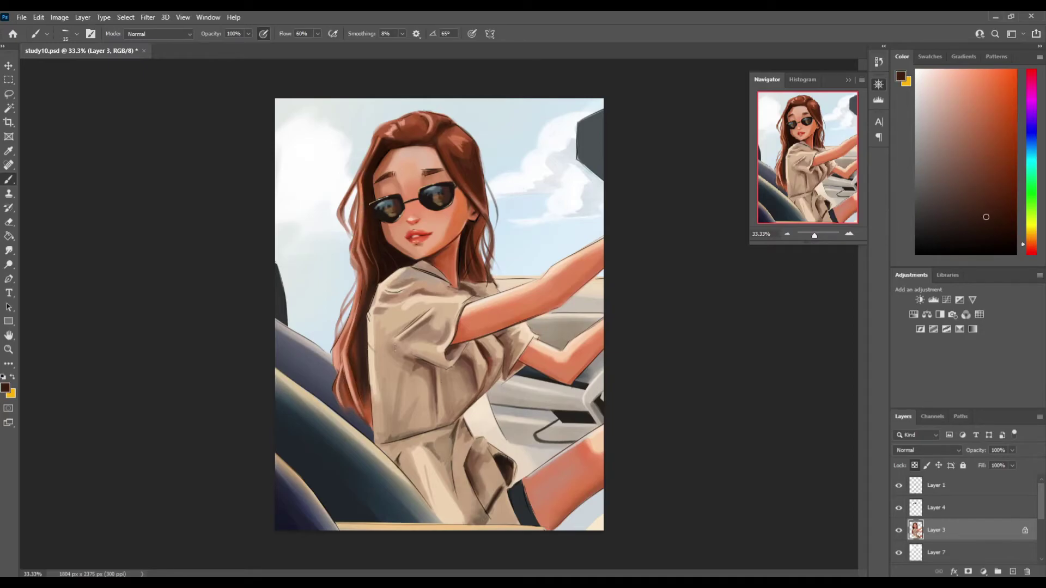
pyautogui.keyDown('alt'); pyautogui.click(395, 347); pyautogui.keyUp('alt')
pyautogui.press(']')
pyautogui.press(']')
pyautogui.press(']')
pyautogui.keyDown('alt'); pyautogui.click(458, 180); pyautogui.keyUp('alt')
pyautogui.press(']')
pyautogui.press(']')
pyautogui.moveTo(449, 160); pyautogui.dragTo(474, 207)
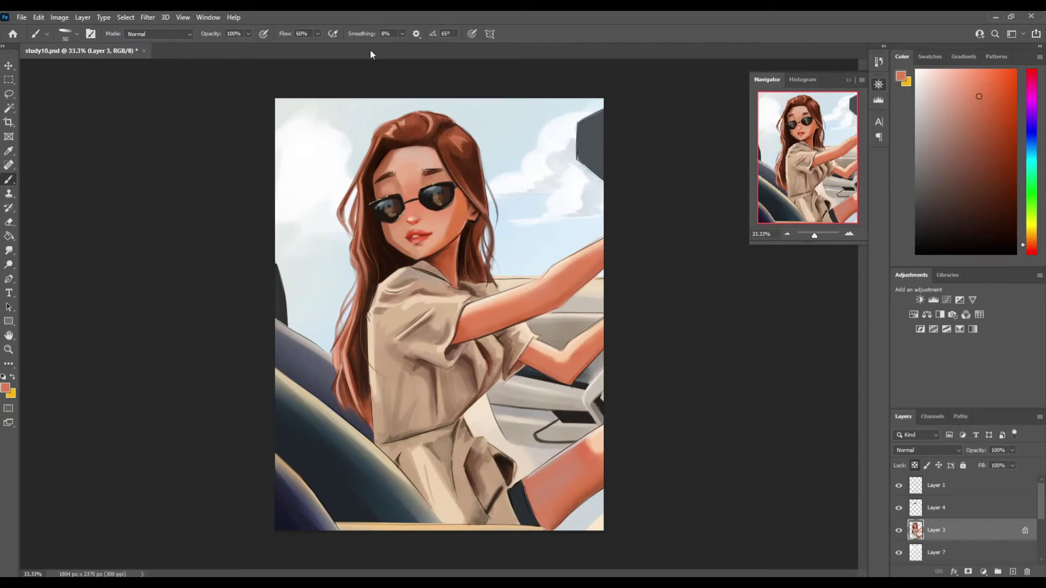
pyautogui.keyDown('alt'); pyautogui.click(364, 196); pyautogui.keyUp('alt')
pyautogui.press('[')
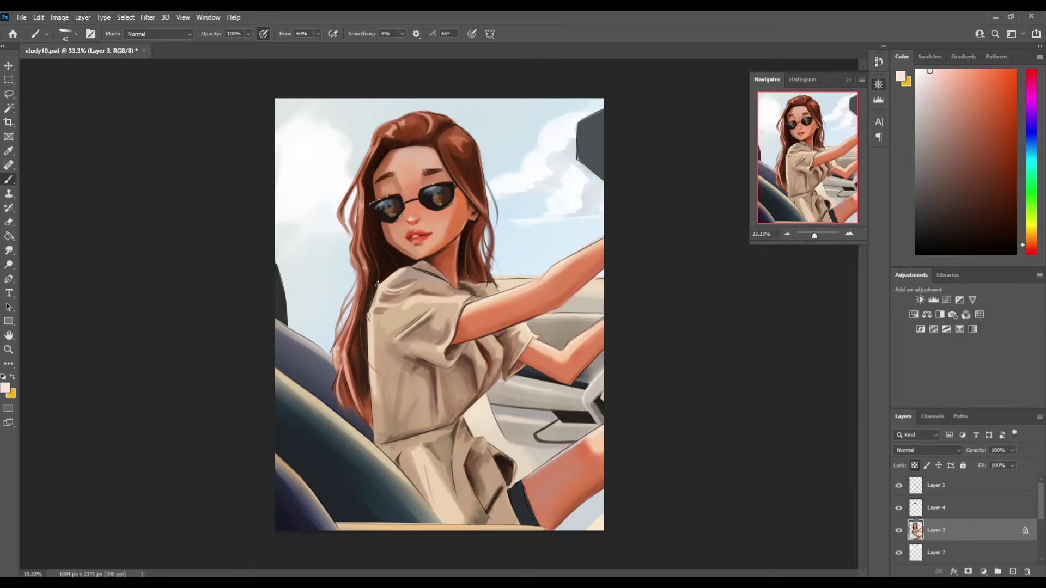
# Move to background Layer 7 and set up a flat brush tip with sampled colours.
pyautogui.hotkey('alt', '[')
pyautogui.press(']')
pyautogui.press(']')
pyautogui.press(']')
pyautogui.keyDown('alt'); pyautogui.click(482, 438); pyautogui.keyUp('alt')
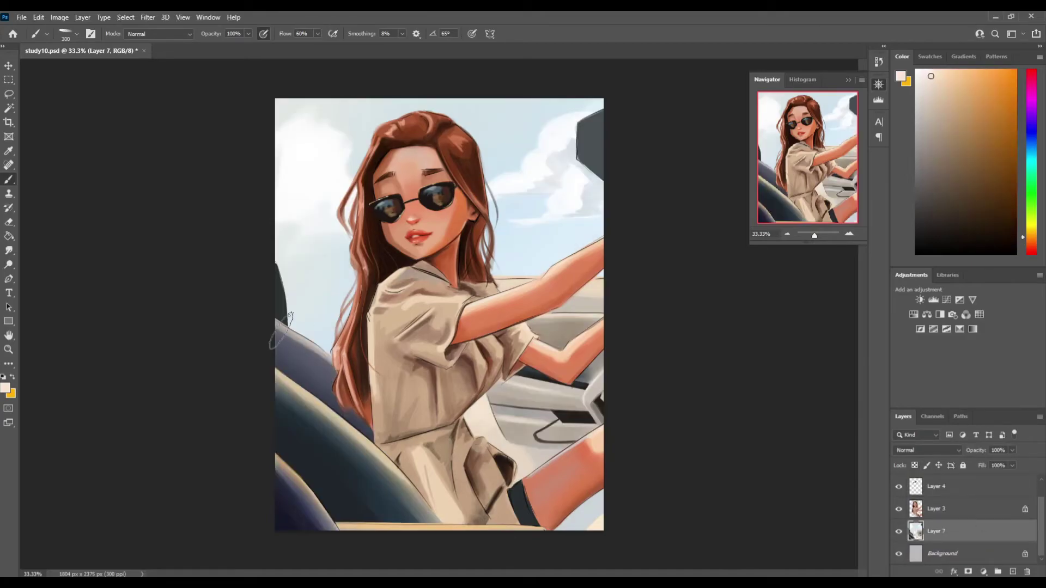
pyautogui.keyDown('alt'); pyautogui.click(283, 308); pyautogui.keyUp('alt')
pyautogui.press('[')
pyautogui.press('[')
pyautogui.press('[')
pyautogui.keyDown('alt'); pyautogui.click(335, 349); pyautogui.keyUp('alt')
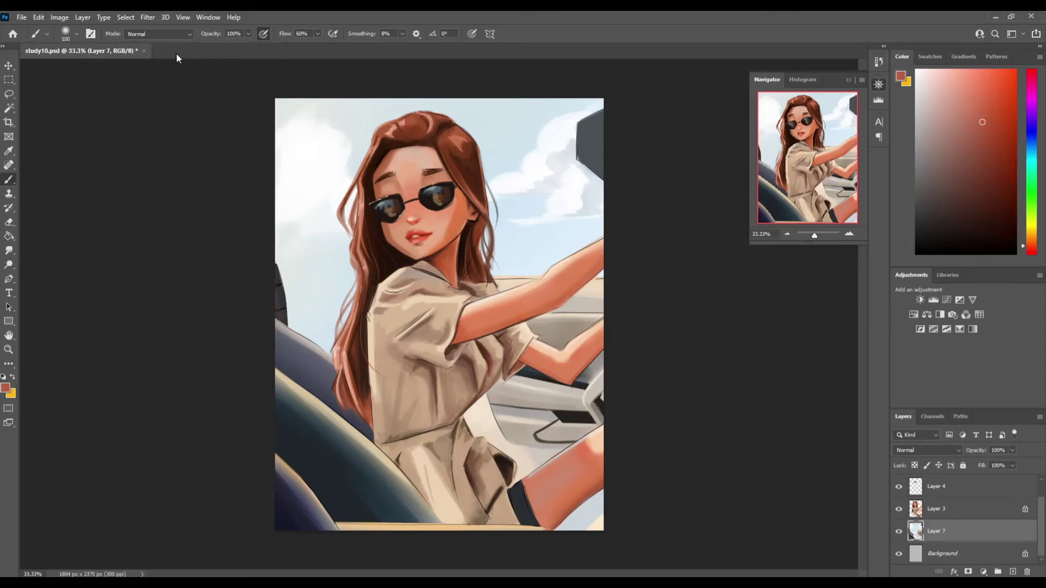
pyautogui.keyDown('alt'); pyautogui.click(545, 299); pyautogui.keyUp('alt')
pyautogui.press('[')
pyautogui.press('.')
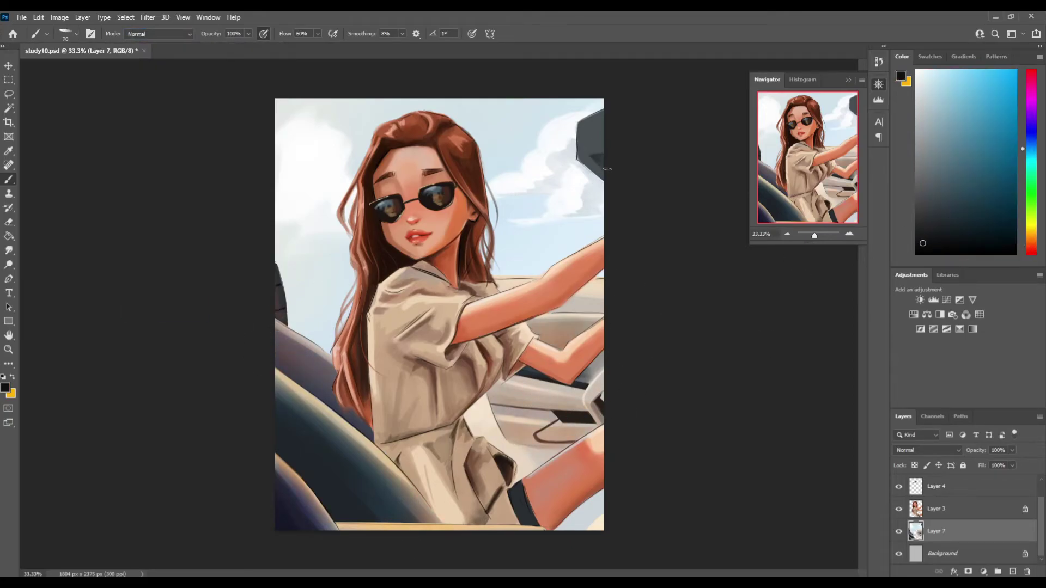
# Repaint the car mirror with near-black and pale sky-blue strokes.
pyautogui.moveTo(586, 120)
pyautogui.mouseDown()
pyautogui.moveTo(599, 136)
pyautogui.moveTo(579, 158)
pyautogui.mouseUp()
pyautogui.keyDown('alt'); pyautogui.click(567, 131); pyautogui.keyUp('alt')
pyautogui.press('[')
pyautogui.press('[')
pyautogui.press('[')
pyautogui.keyDown('alt'); pyautogui.click(589, 147); pyautogui.keyUp('alt')
pyautogui.press(']')
pyautogui.press(']')
pyautogui.keyDown('alt'); pyautogui.click(586, 392); pyautogui.keyUp('alt')
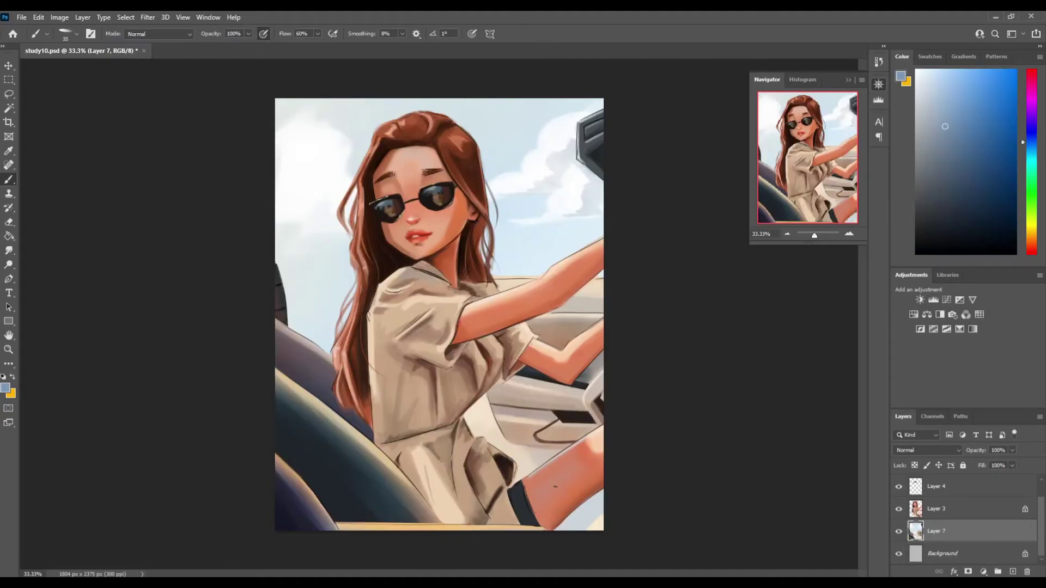
pyautogui.press(']')
pyautogui.press(']')
pyautogui.press(']')
pyautogui.keyDown('alt'); pyautogui.click(589, 396); pyautogui.keyUp('alt')
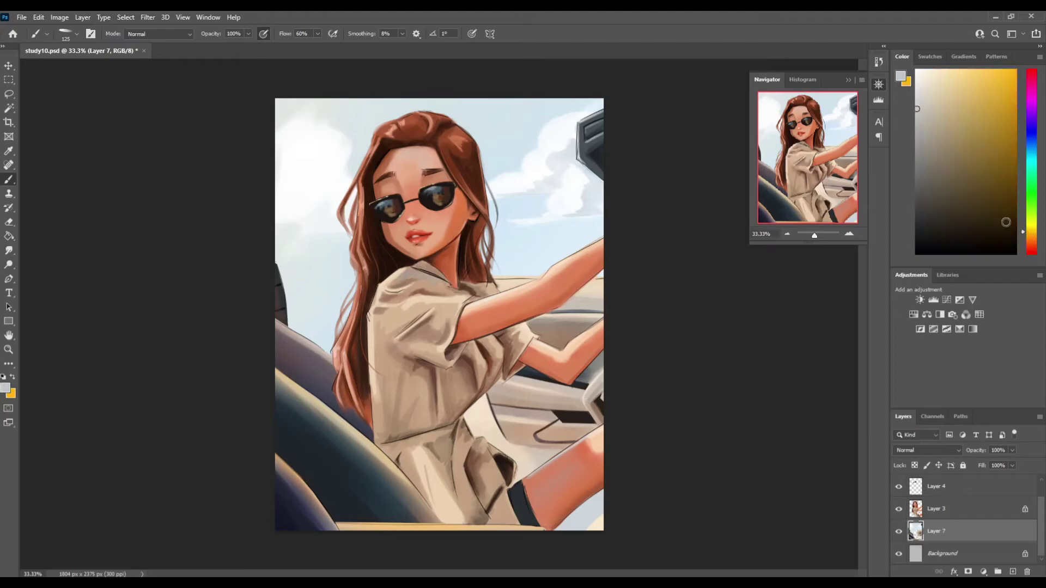
pyautogui.press(']')
pyautogui.press(']')
pyautogui.press(']')
pyautogui.press('[')
pyautogui.press('[')
pyautogui.press('[')
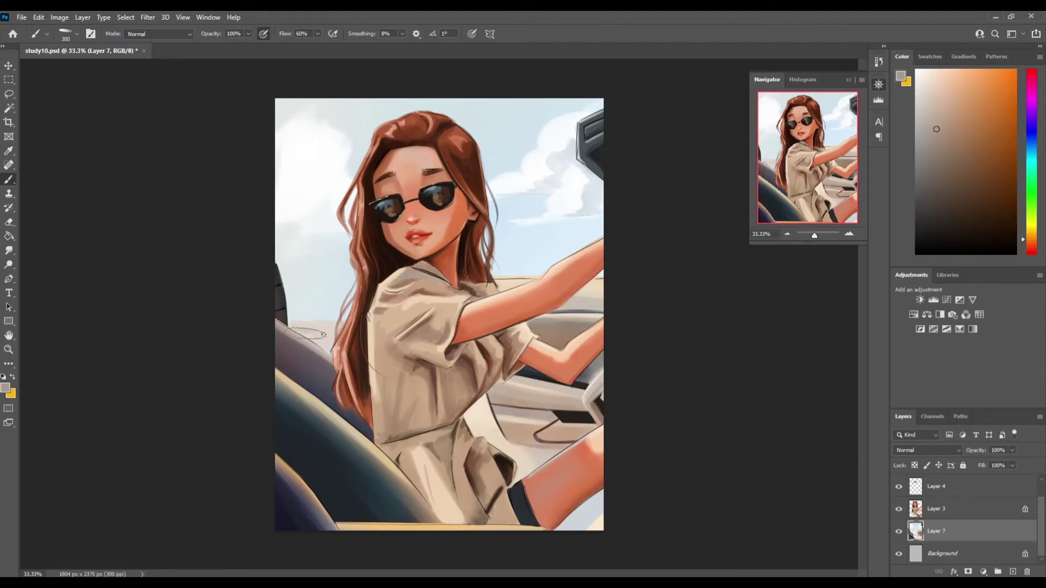
# Paint a yellow-green field strip along the left horizon.
pyautogui.keyDown('alt'); pyautogui.click(306, 318); pyautogui.keyUp('alt')
pyautogui.click(988, 83)
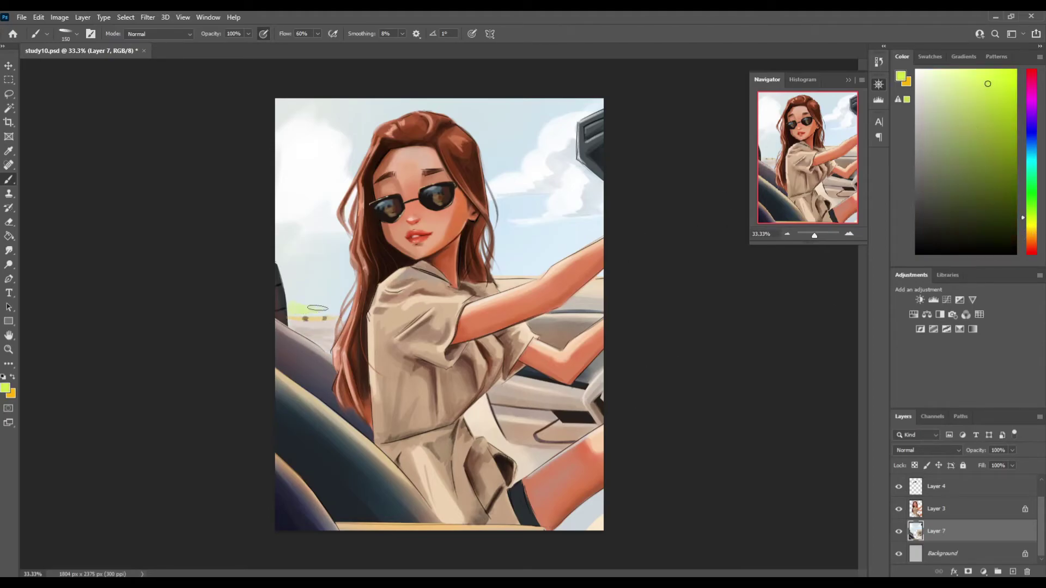
pyautogui.moveTo(305, 305); pyautogui.dragTo(330, 308)
pyautogui.press(']')
pyautogui.press(']')
pyautogui.press(']')
pyautogui.click(1031, 143)
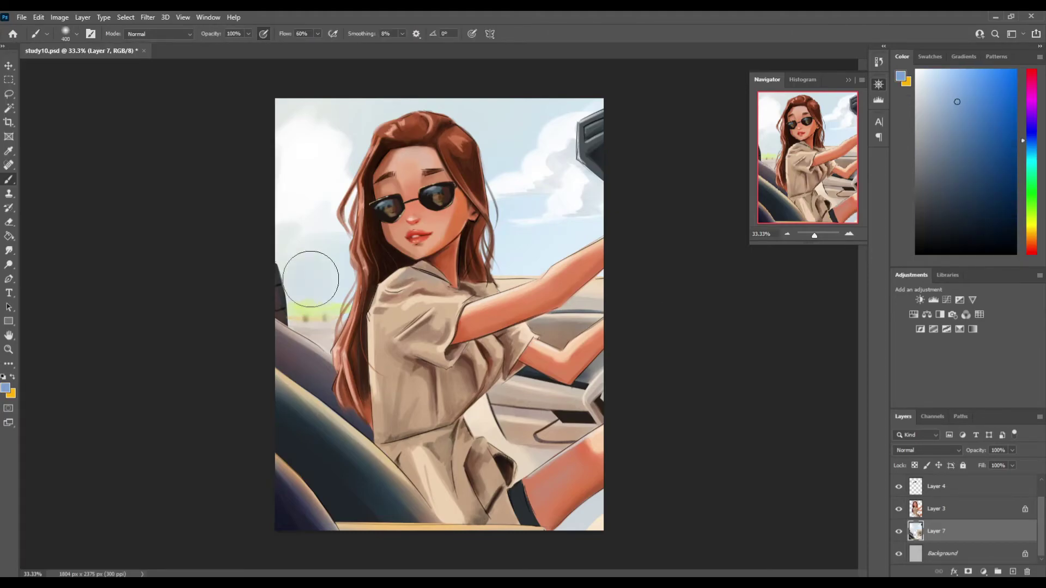
pyautogui.press(']')
pyautogui.press(']')
pyautogui.keyDown('alt'); pyautogui.click(523, 452); pyautogui.keyUp('alt')
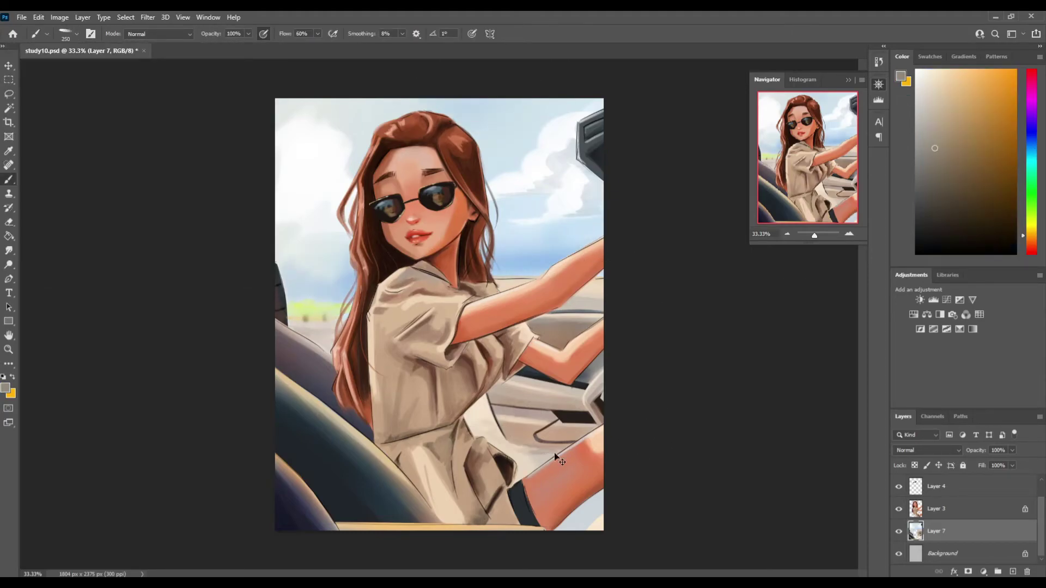
pyautogui.press(']')
pyautogui.press(']')
pyautogui.press(']')
# Back on Layer 3, paint dark red-brown hair strands beside the face.
pyautogui.hotkey('alt', ']')
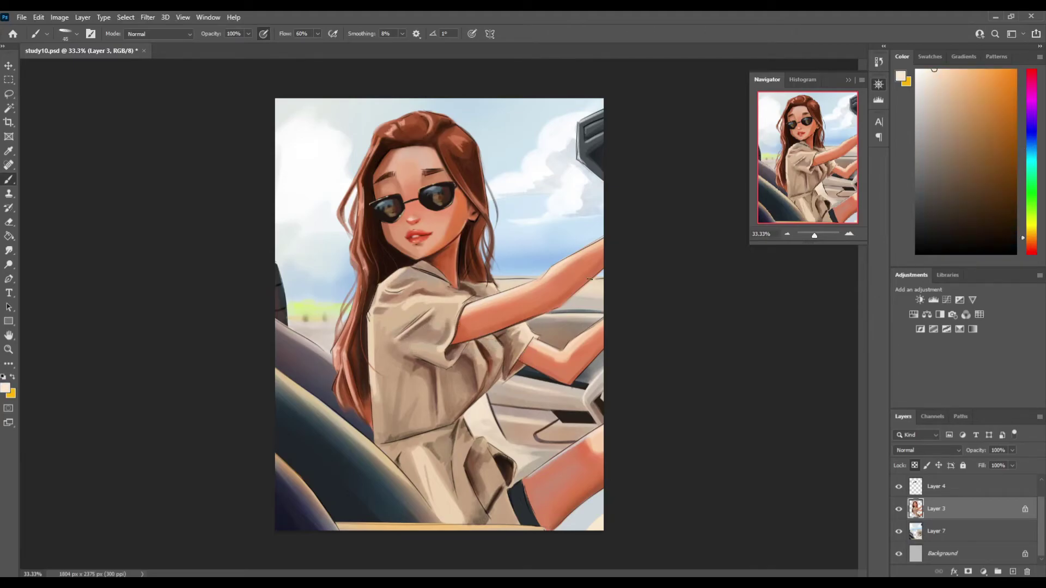
pyautogui.keyDown('alt'); pyautogui.click(492, 212); pyautogui.keyUp('alt')
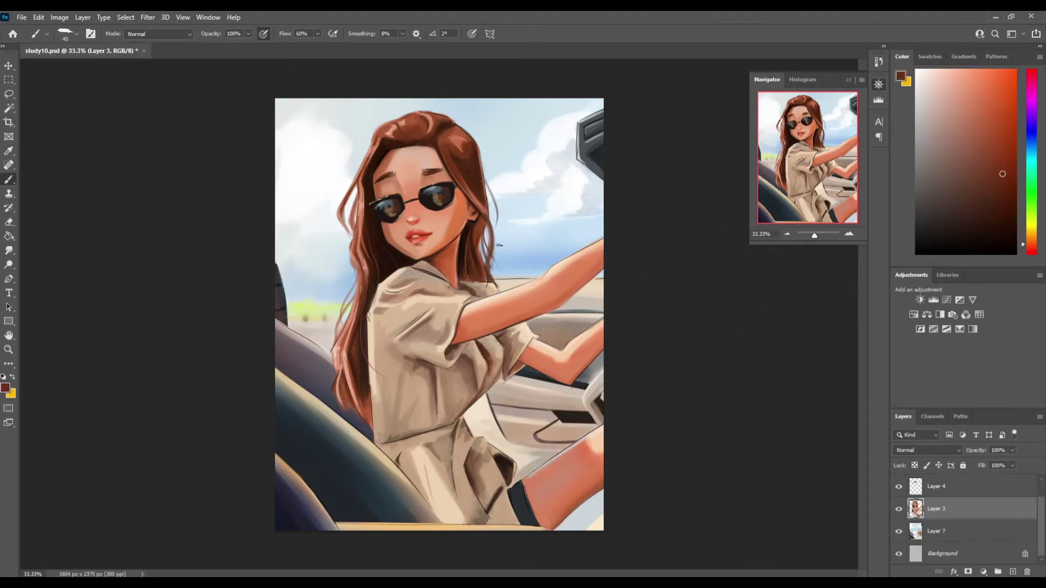
pyautogui.moveTo(493, 259); pyautogui.dragTo(505, 294)
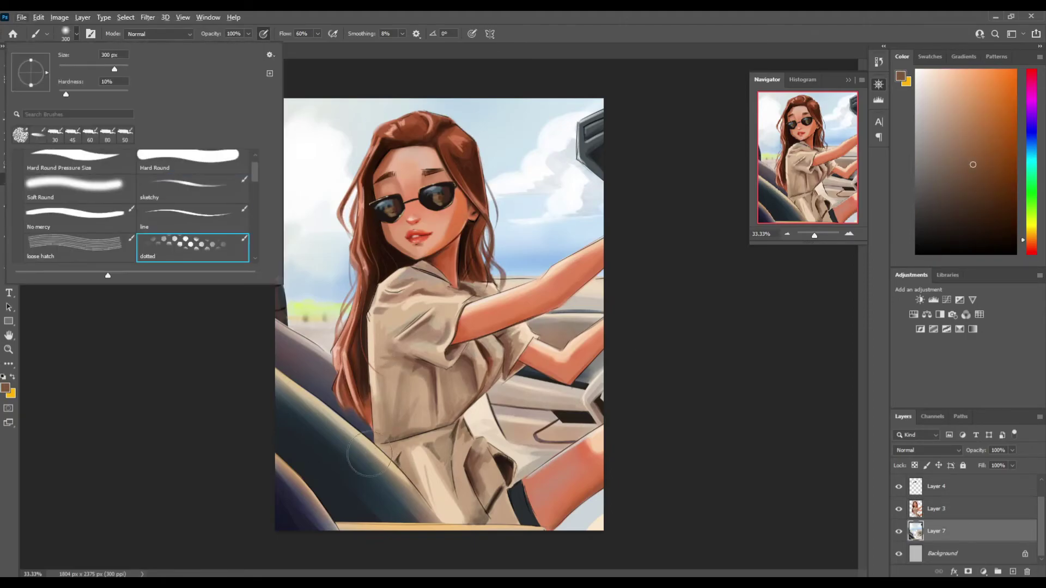
# Paint a dotted halftone texture along the dark car seat edge.
pyautogui.press('Escape')
pyautogui.moveTo(279, 381); pyautogui.dragTo(431, 517)
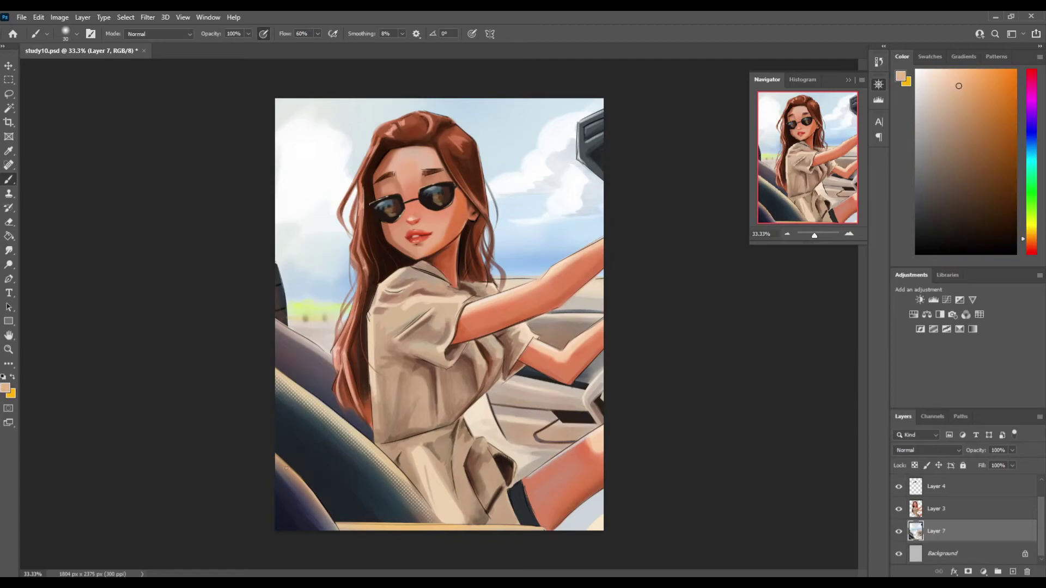
pyautogui.keyDown('alt'); pyautogui.click(286, 468); pyautogui.keyUp('alt')
pyautogui.press(']')
pyautogui.press(']')
pyautogui.press(']')
# Add an empty Layer 8 above Layer 3, then resume on Layer 3 with a flat tip.
pyautogui.hotkey('ctrl', 'shift', 'alt', 'n')
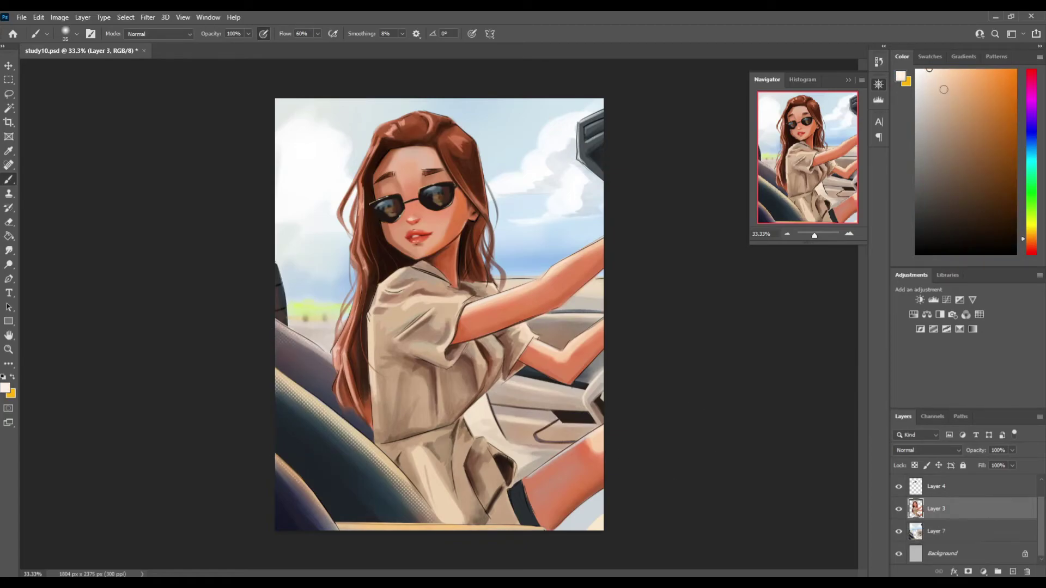
pyautogui.press('[')
pyautogui.press('[')
pyautogui.keyDown('alt'); pyautogui.click(385, 152); pyautogui.keyUp('alt')
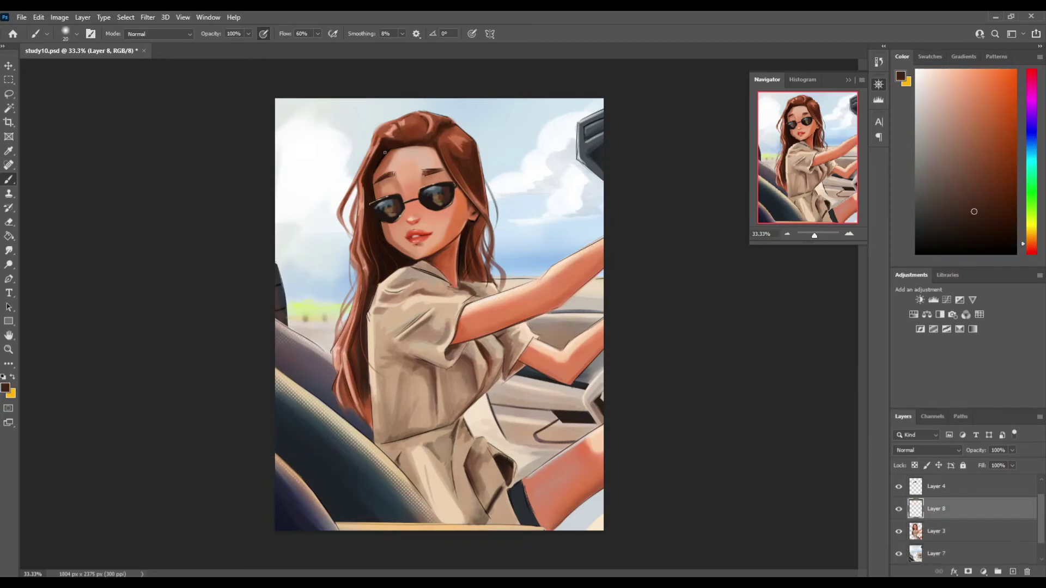
pyautogui.keyDown('alt'); pyautogui.click(441, 255); pyautogui.keyUp('alt')
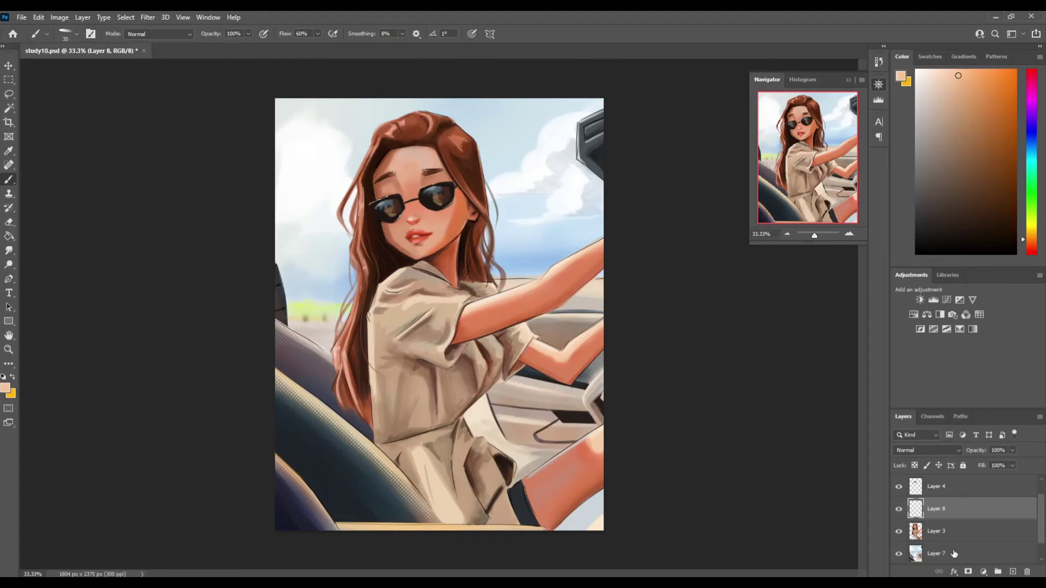
pyautogui.hotkey('alt', '[')
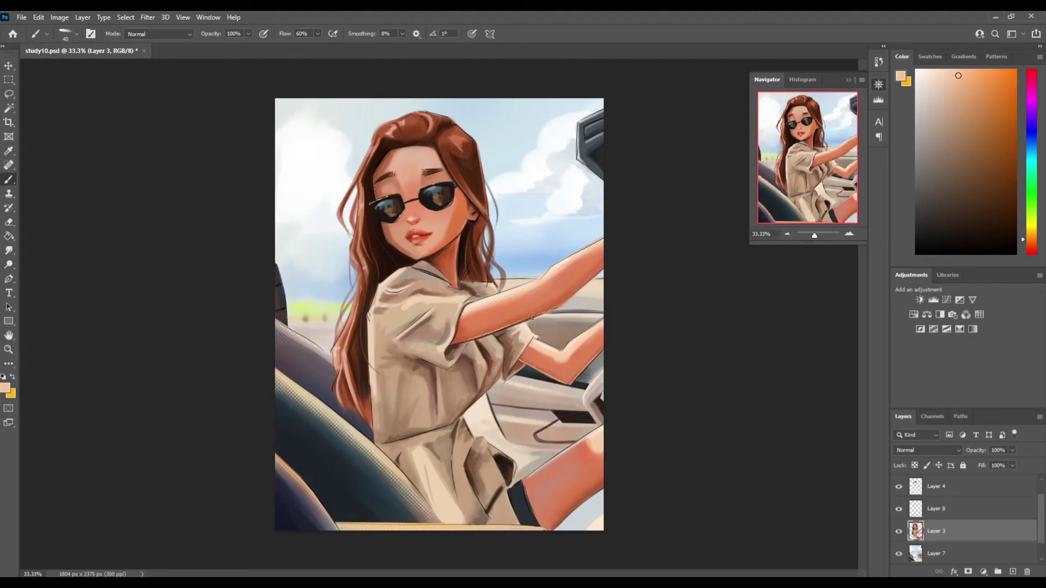
# Add a new Overlay layer and warm the left hair with saturated orange.
pyautogui.press('r')
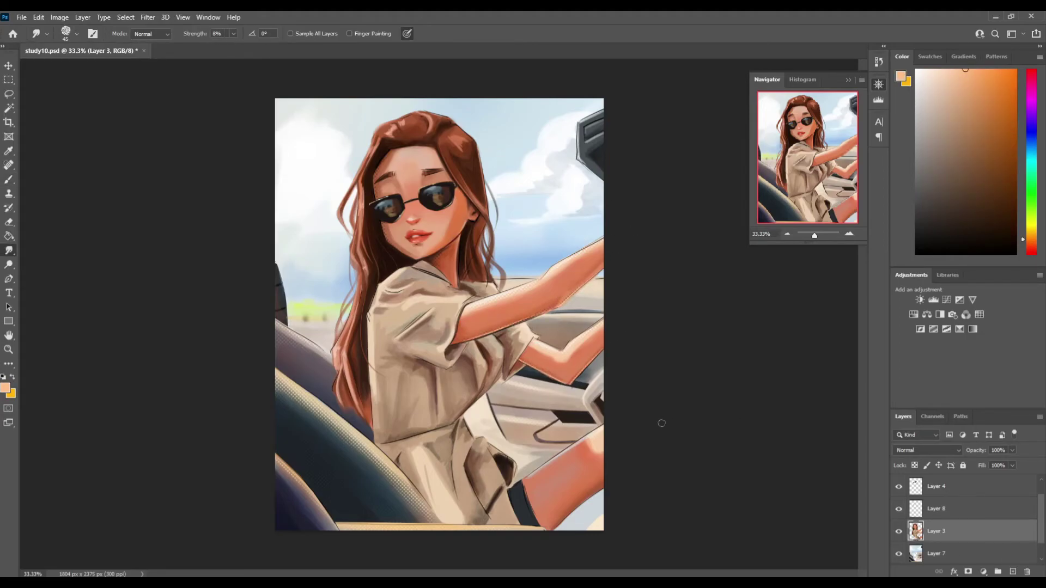
pyautogui.hotkey('ctrl', 'shift', 'alt', 'n')
pyautogui.hotkey('shift', 'alt', 'o')
pyautogui.press('b')
pyautogui.keyDown('alt'); pyautogui.click(542, 308); pyautogui.keyUp('alt')
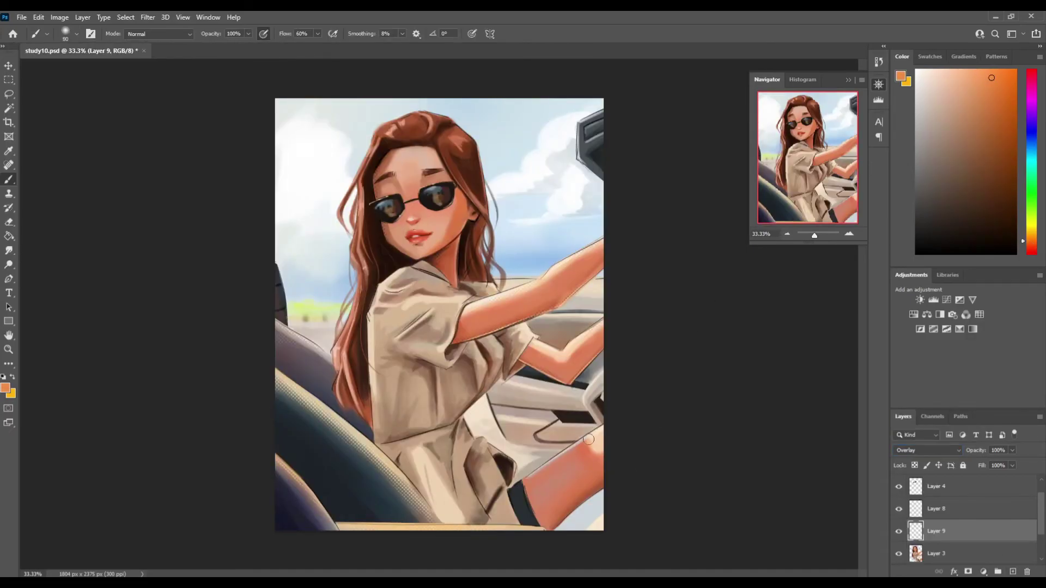
pyautogui.moveTo(397, 123); pyautogui.dragTo(354, 381)
# Back on Layer 3, paint a light highlight along the shirt's left edge.
pyautogui.keyDown('alt'); pyautogui.click(457, 447); pyautogui.keyUp('alt')
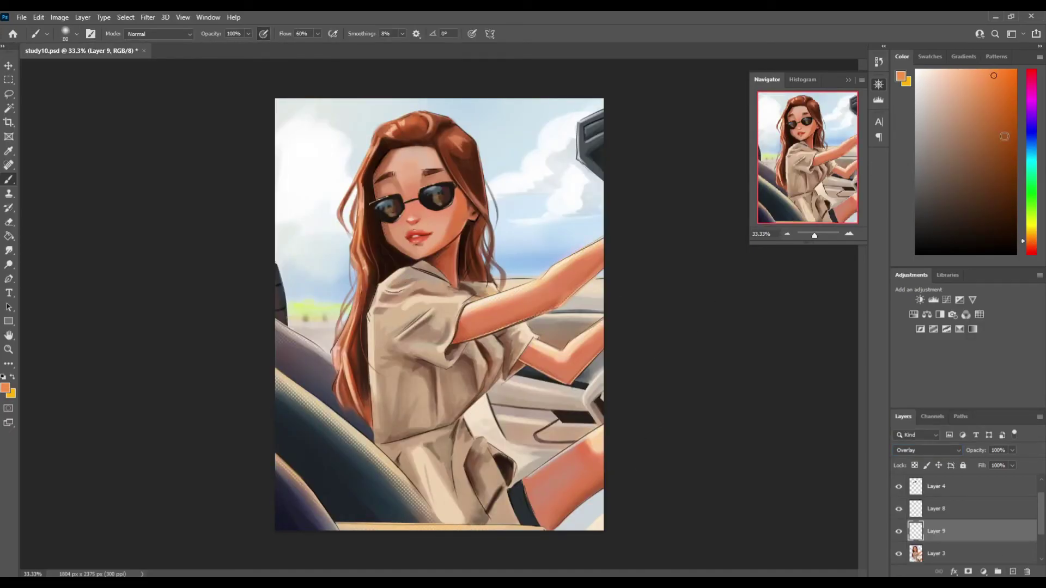
pyautogui.press('[')
pyautogui.press('[')
pyautogui.press('[')
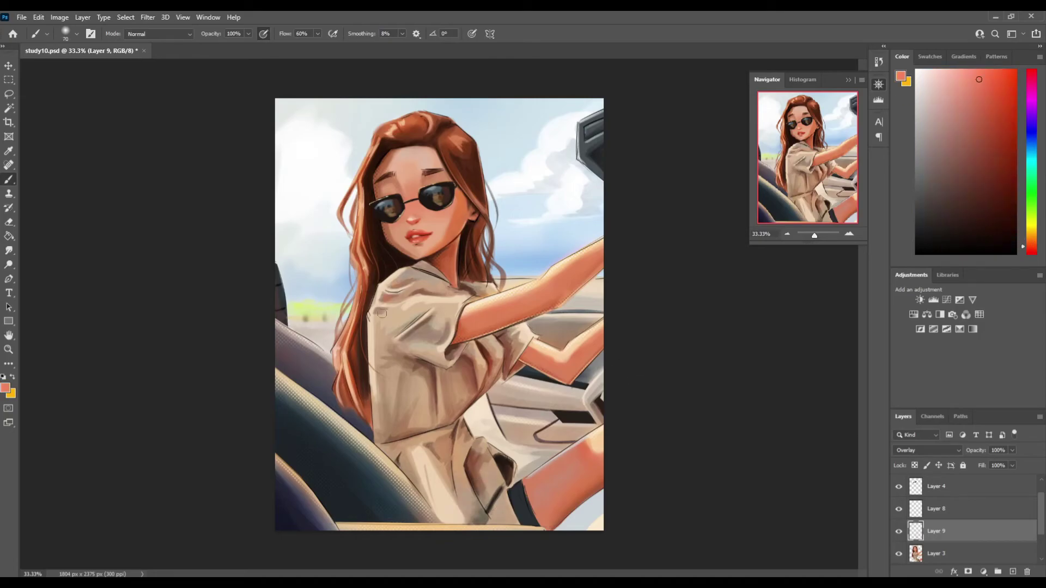
pyautogui.keyDown('alt'); pyautogui.click(379, 287); pyautogui.keyUp('alt')
pyautogui.hotkey('alt', '[')
pyautogui.keyDown('alt'); pyautogui.click(436, 297); pyautogui.keyUp('alt')
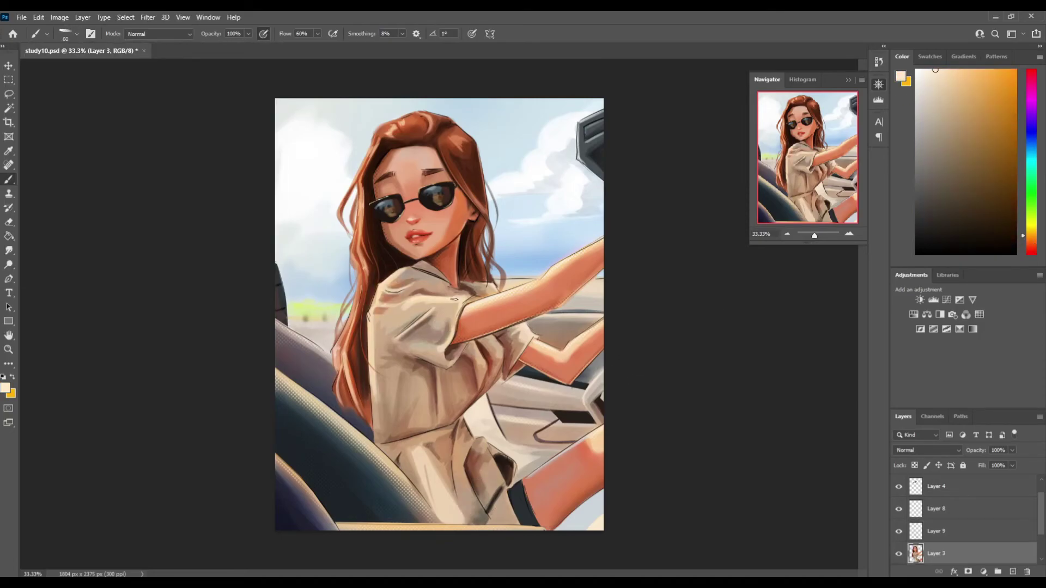
pyautogui.press(']')
pyautogui.keyDown('alt'); pyautogui.click(454, 320); pyautogui.keyUp('alt')
pyautogui.press('[')
pyautogui.moveTo(384, 289); pyautogui.dragTo(369, 376)
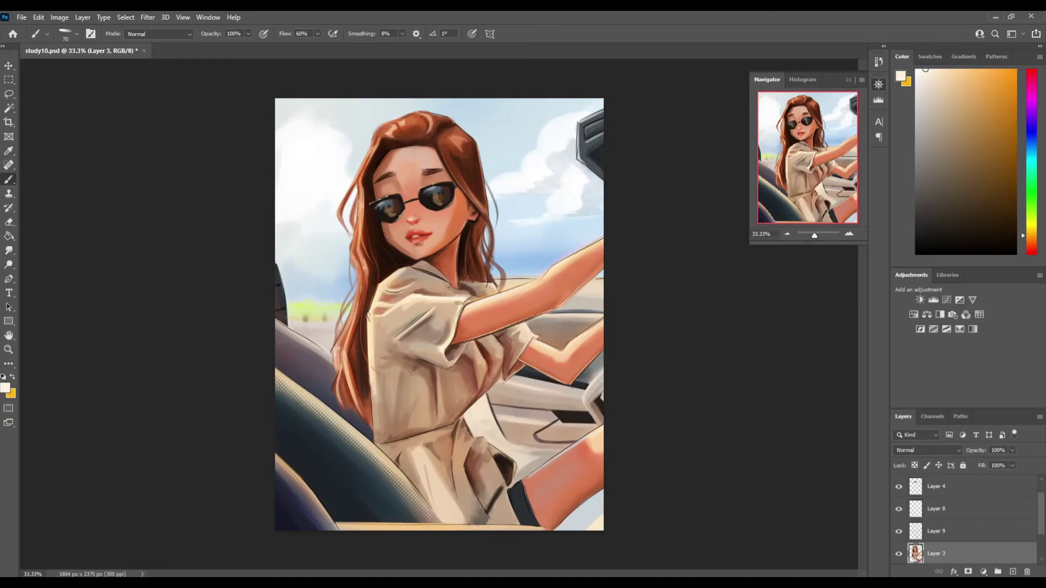
# Open the Liquify filter from the Filter menu.
pyautogui.keyDown('alt'); pyautogui.click(460, 298); pyautogui.keyUp('alt')
pyautogui.press(']')
pyautogui.press(']')
pyautogui.press(']')
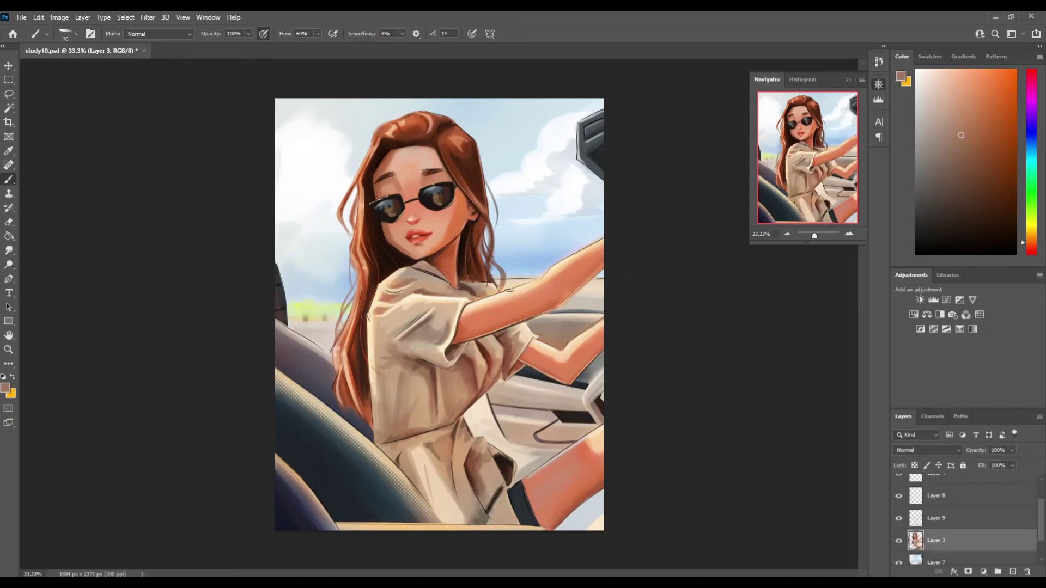
pyautogui.click(148, 17)
pyautogui.click(215, 123)
# Make Layer 1 active, mirror the canvas to check, and sample a darker colour.
pyautogui.click(668, 521)
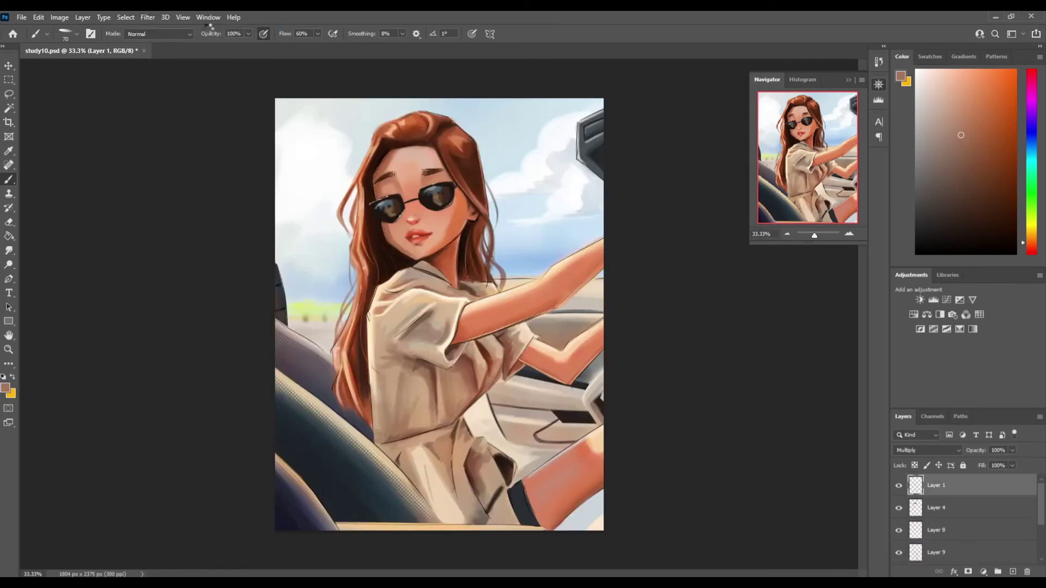
pyautogui.press('h')
pyautogui.keyDown('alt'); pyautogui.click(347, 316); pyautogui.keyUp('alt')
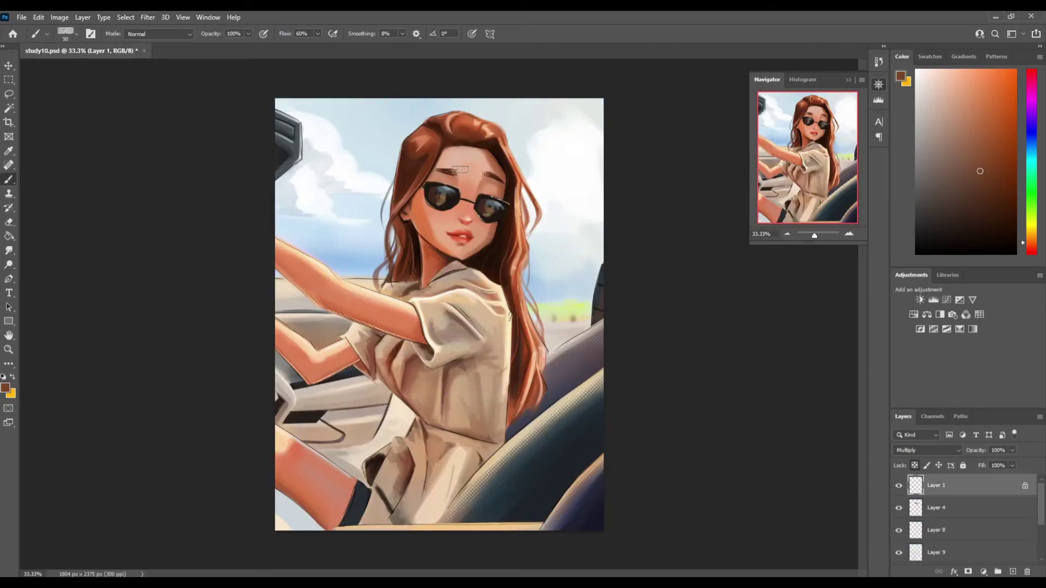
pyautogui.press('h')
# Paint light hatching strokes on the hair with a hatching brush, undoing two of them.
pyautogui.hotkey('alt', '[')
pyautogui.hotkey('alt', '[')
pyautogui.hotkey('alt', '[')
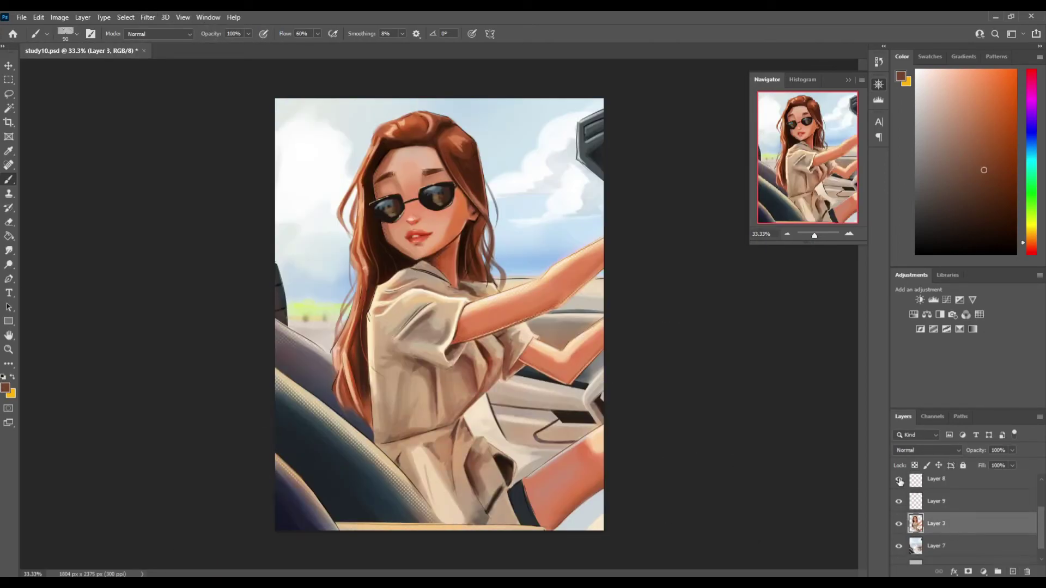
pyautogui.hotkey('alt', ']')
pyautogui.hotkey('alt', ']')
pyautogui.moveTo(401, 121); pyautogui.dragTo(419, 141)
pyautogui.moveTo(363, 297); pyautogui.dragTo(351, 396)
pyautogui.moveTo(479, 229)
pyautogui.mouseDown()
pyautogui.moveTo(486, 279)
pyautogui.moveTo(472, 282)
pyautogui.mouseUp()
pyautogui.hotkey('ctrl', 'z')
pyautogui.hotkey('ctrl', 'z')
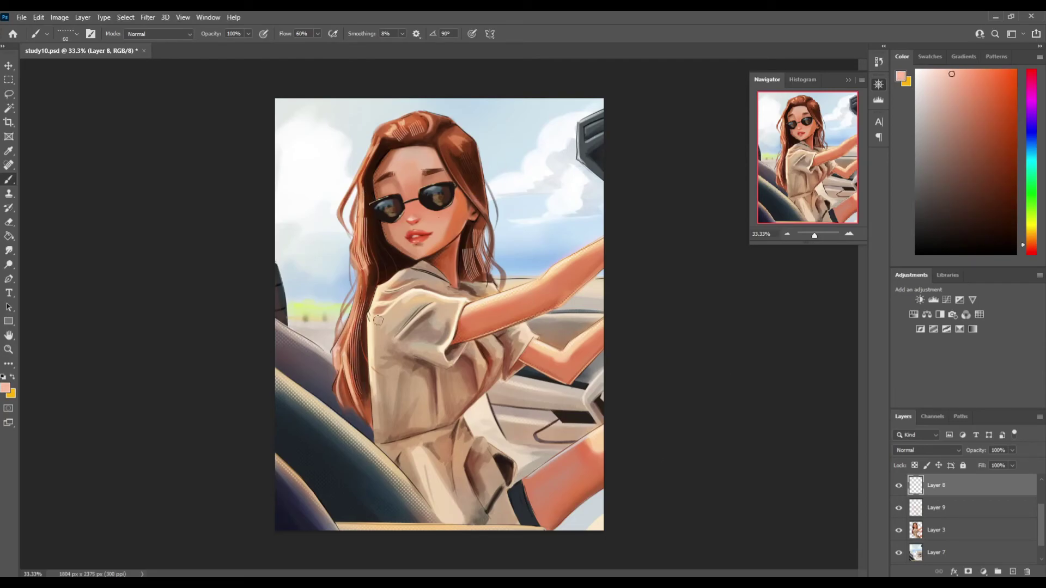
pyautogui.hotkey('ctrl', 'z')
pyautogui.hotkey('ctrl', 'z')
pyautogui.hotkey('ctrl', 'z')
pyautogui.hotkey('ctrl', 'z')
# Paint dark strokes near the bottom-right corner with a small black brush.
pyautogui.press('h')
pyautogui.press('h')
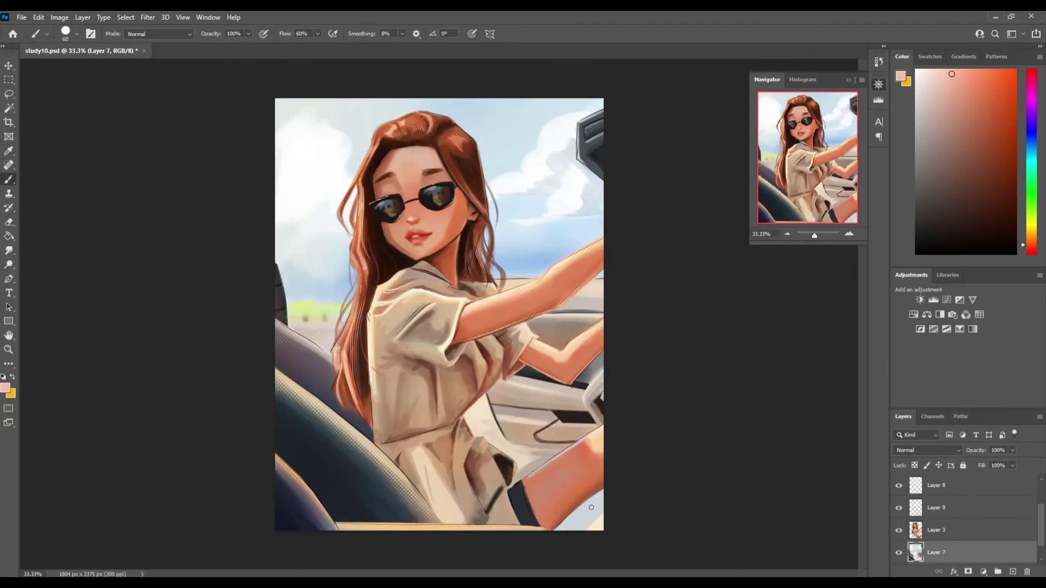
pyautogui.hotkey('alt', '[')
pyautogui.hotkey('alt', '[')
pyautogui.hotkey('alt', '[')
pyautogui.moveTo(566, 493); pyautogui.dragTo(592, 520)
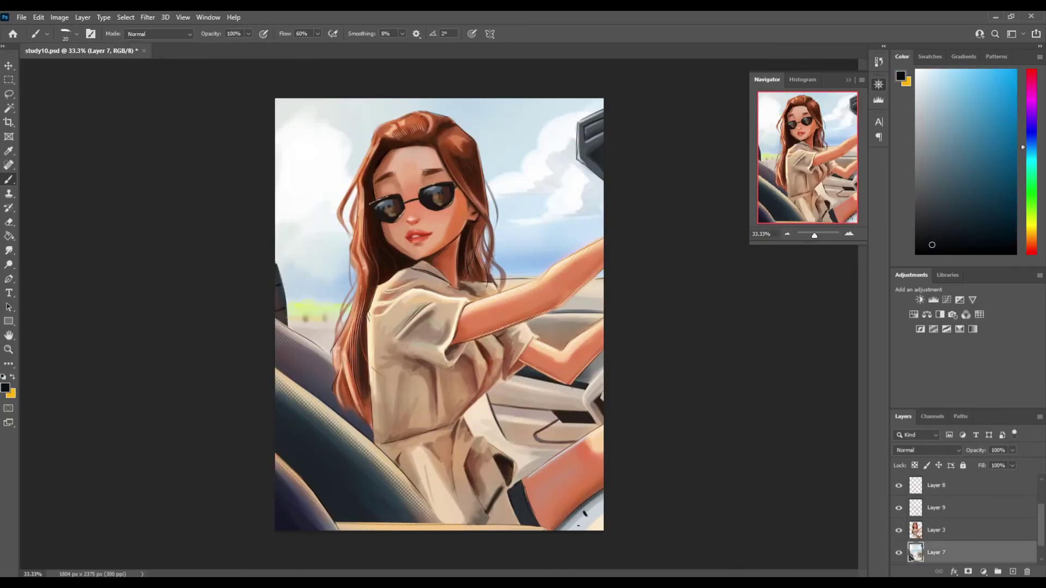
# Sample skin-brown and dark brown, enlarge the brush, and pick a bright red.
pyautogui.keyDown('alt'); pyautogui.click(406, 206); pyautogui.keyUp('alt')
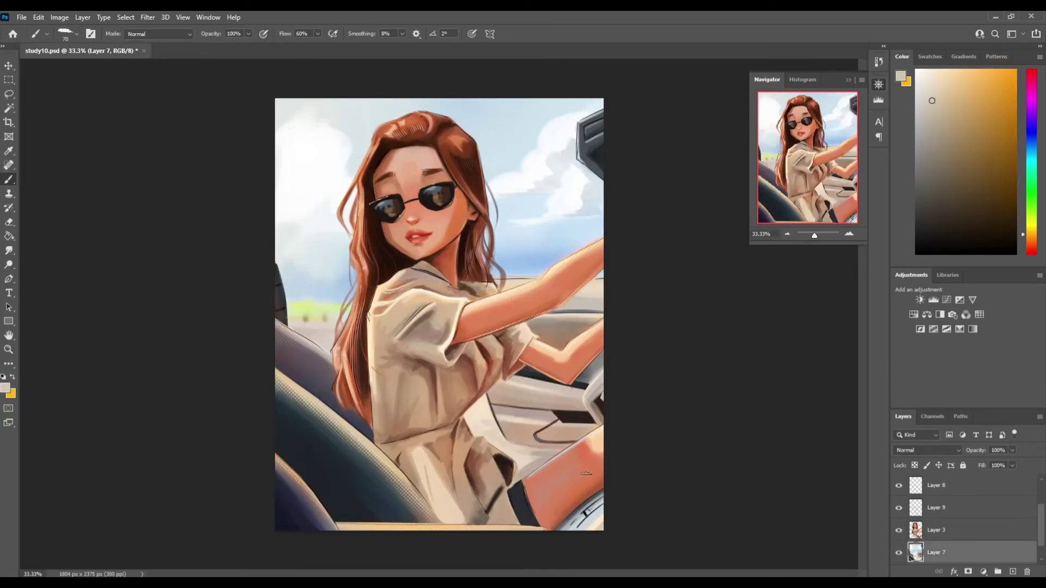
pyautogui.hotkey('alt', ']')
pyautogui.press(']')
pyautogui.press(']')
pyautogui.press(']')
pyautogui.keyDown('alt'); pyautogui.click(477, 188); pyautogui.keyUp('alt')
pyautogui.press(']')
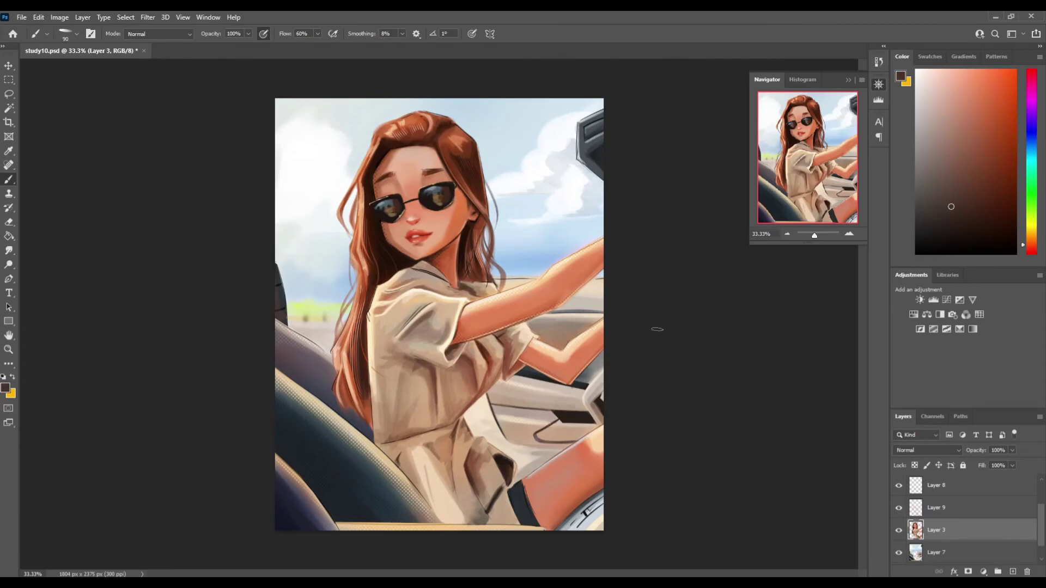
pyautogui.keyDown('alt'); pyautogui.click(452, 223); pyautogui.keyUp('alt')
# Pick pale beige and near-black dark red colours, adjusting the brush size for details.
pyautogui.press('[')
pyautogui.press('[')
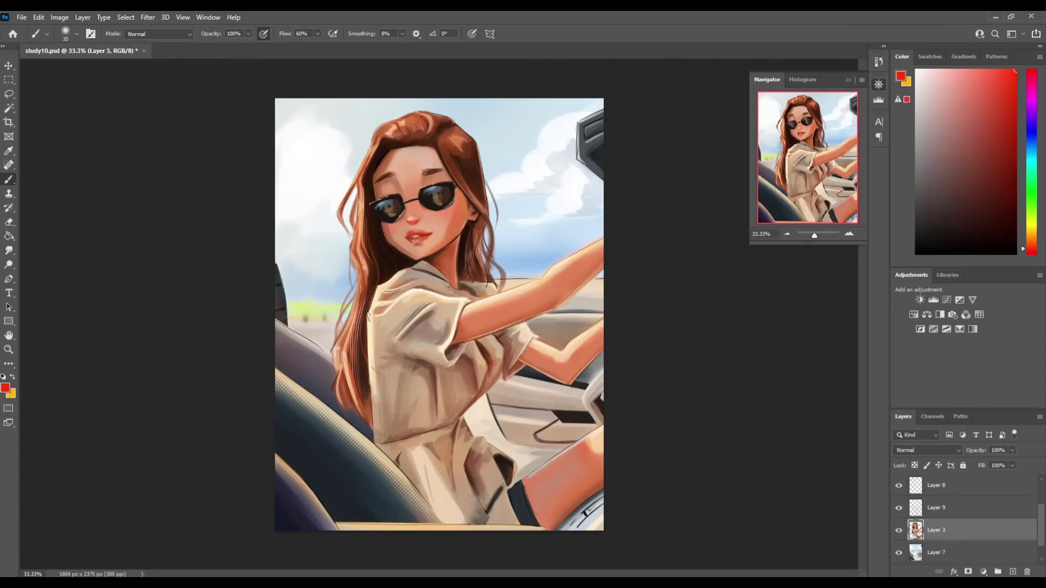
pyautogui.hotkey('ctrl', 'shift', 'h')
pyautogui.hotkey('ctrl', 'shift', 'h')
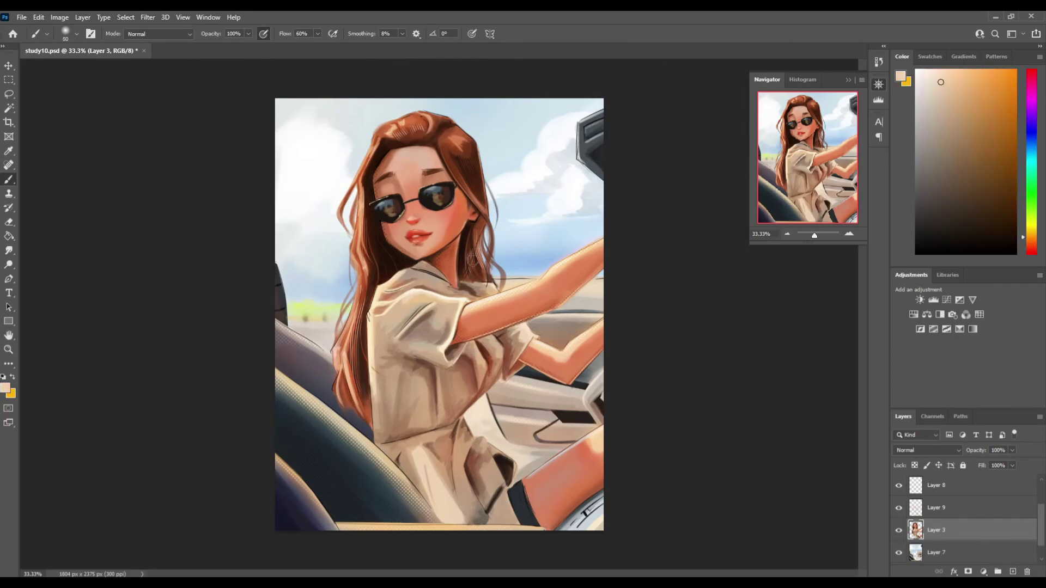
pyautogui.press('[')
pyautogui.press('[')
pyautogui.keyDown('alt'); pyautogui.click(406, 299); pyautogui.keyUp('alt')
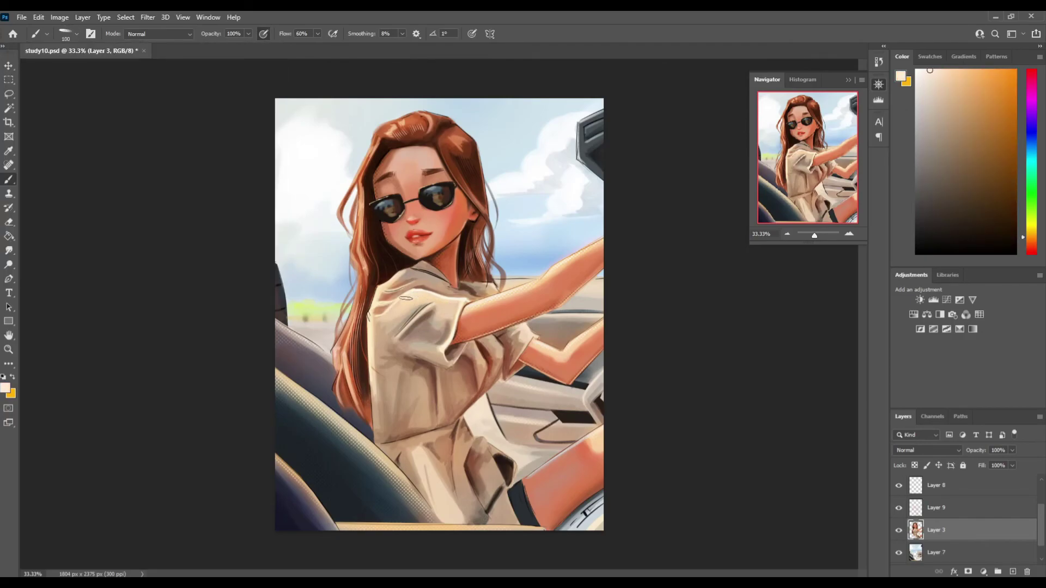
pyautogui.press(']')
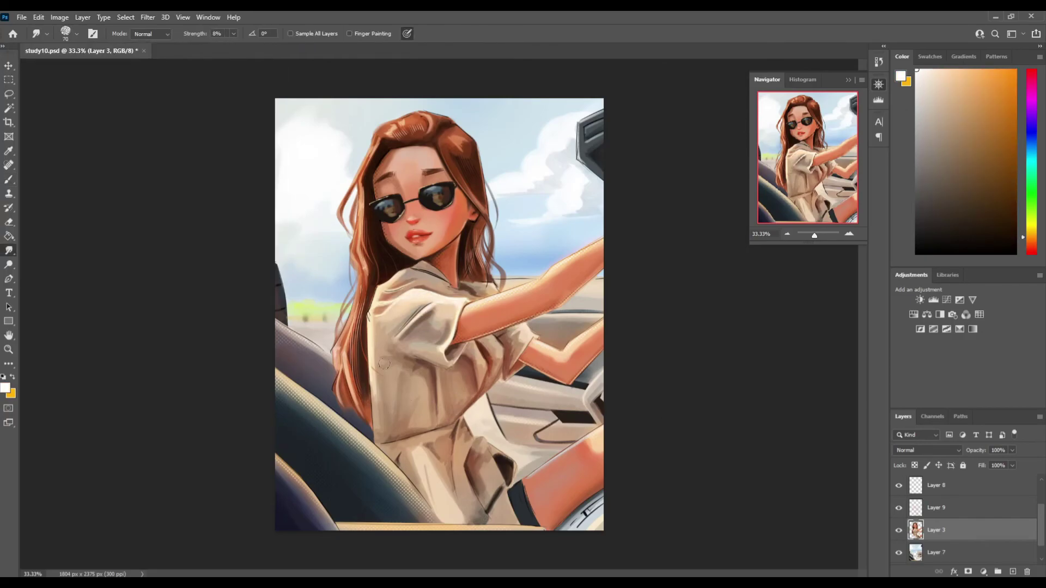
pyautogui.keyDown('alt'); pyautogui.click(479, 397); pyautogui.keyUp('alt')
pyautogui.press('[')
pyautogui.press('[')
pyautogui.press('[')
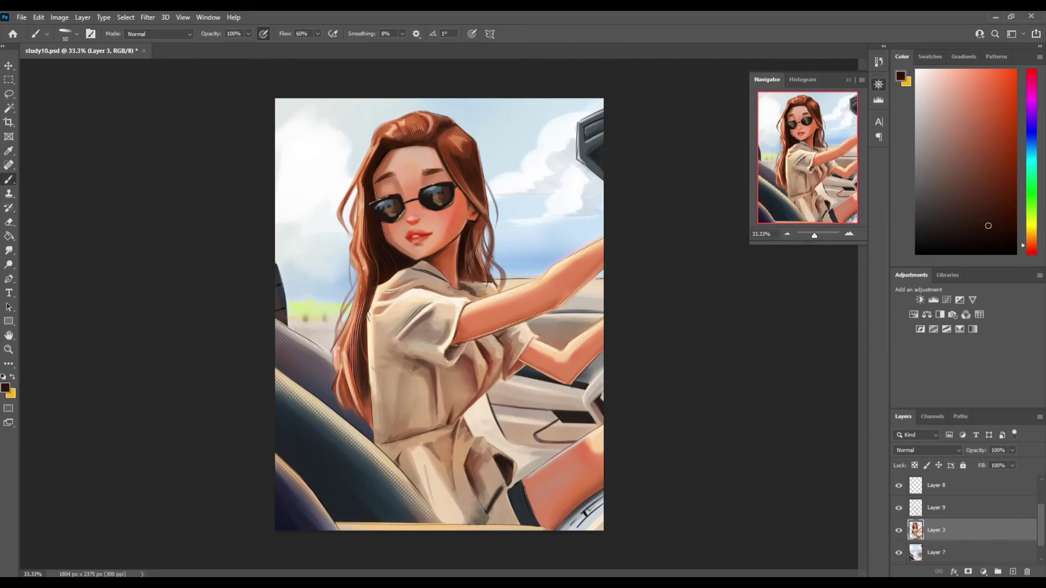
# Sample salmon and reddish-brown hair colours with pen-pressure opacity, then pick a light salmon.
pyautogui.keyDown('alt'); pyautogui.click(468, 221); pyautogui.keyUp('alt')
pyautogui.keyDown('alt'); pyautogui.click(484, 205); pyautogui.keyUp('alt')
pyautogui.press(']')
pyautogui.press(']')
pyautogui.keyDown('alt'); pyautogui.click(431, 132); pyautogui.keyUp('alt')
pyautogui.press('[')
pyautogui.press('[')
pyautogui.press('[')
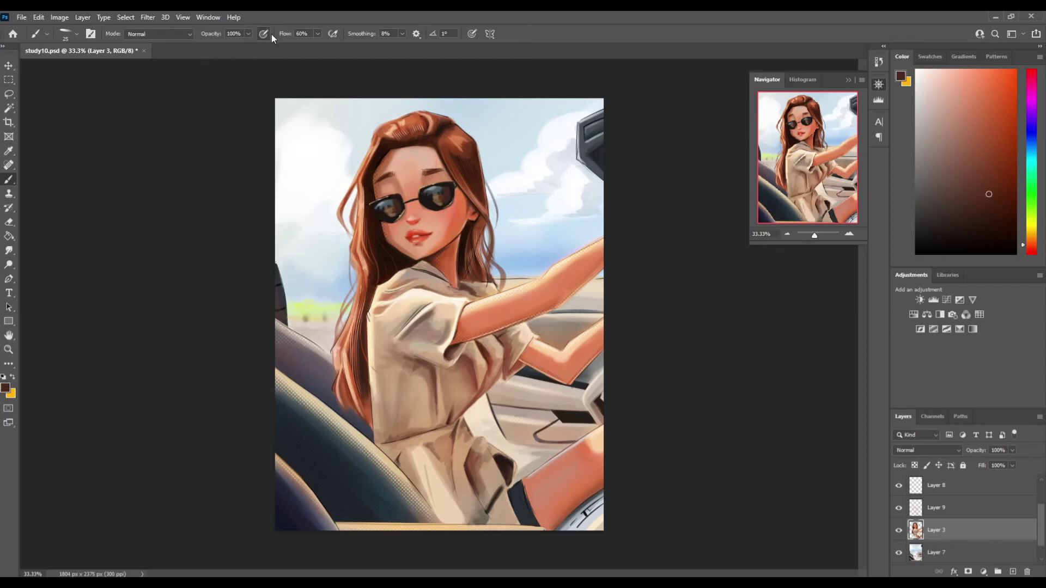
pyautogui.keyDown('alt'); pyautogui.click(386, 144); pyautogui.keyUp('alt')
pyautogui.press(']')
pyautogui.press(']')
pyautogui.press(']')
pyautogui.keyDown('alt'); pyautogui.click(481, 191); pyautogui.keyUp('alt')
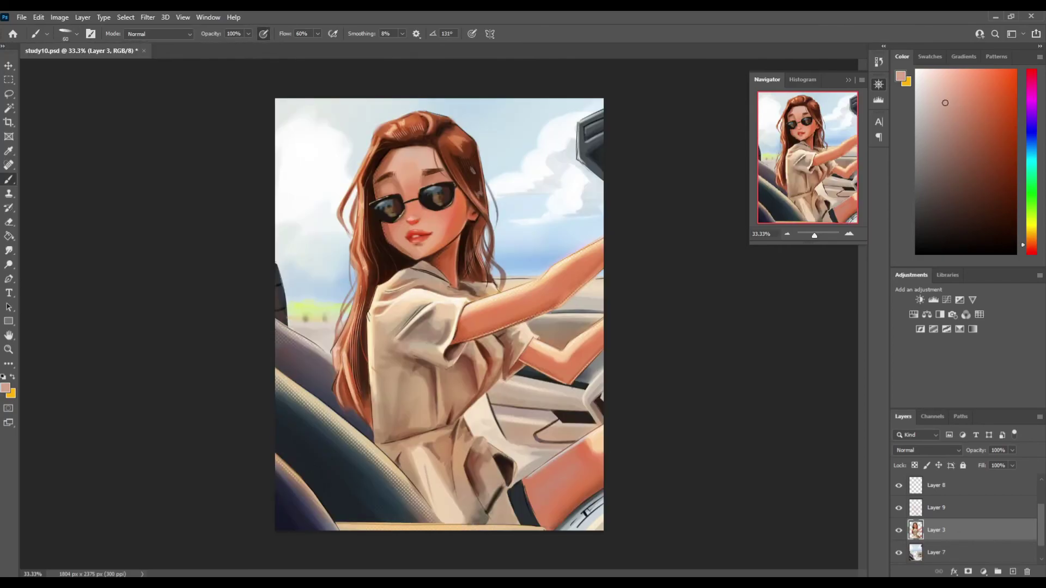
# Mirror the canvas to check, pick a red, and briefly switch to smudging.
pyautogui.press('h')
pyautogui.press('h')
pyautogui.press(']')
pyautogui.keyDown('alt'); pyautogui.click(431, 233); pyautogui.keyUp('alt')
pyautogui.press('r')
pyautogui.press('b')
# Paint white clouds in the upper-left sky and smudge them soft.
pyautogui.keyDown('alt'); pyautogui.click(548, 118); pyautogui.keyUp('alt')
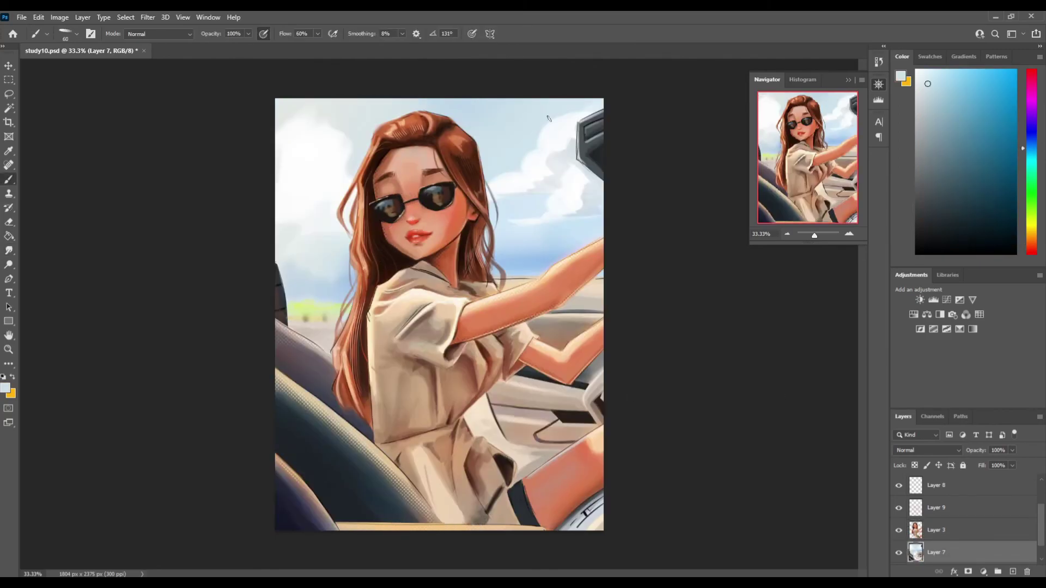
pyautogui.keyDown('alt'); pyautogui.click(507, 170); pyautogui.keyUp('alt')
pyautogui.moveTo(343, 139); pyautogui.dragTo(280, 109)
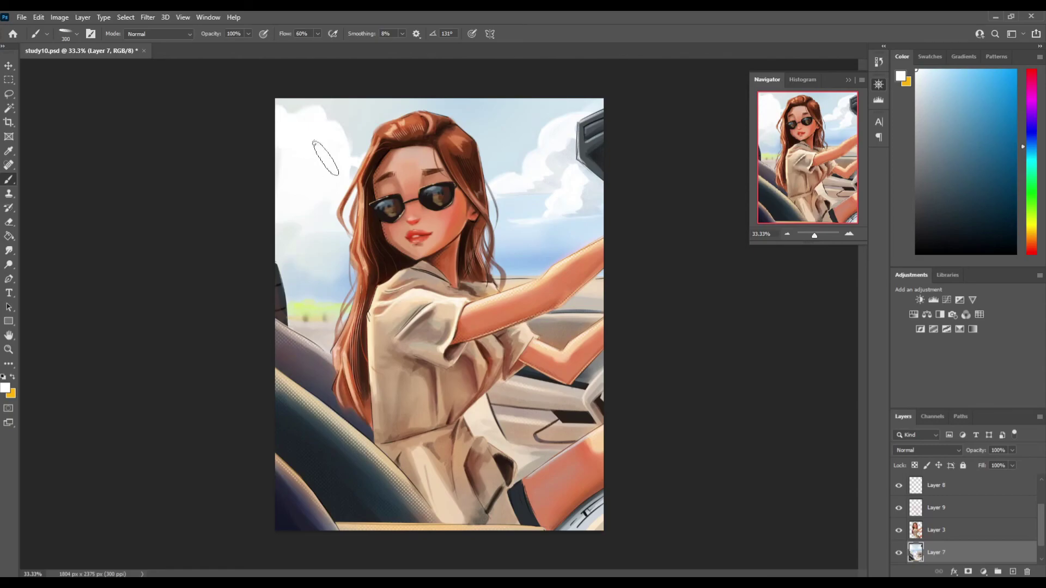
pyautogui.press('r')
pyautogui.press('b')
# Open Liquify, cancel it, and choose the sunglasses layer from the painting.
pyautogui.hotkey('alt', ']')
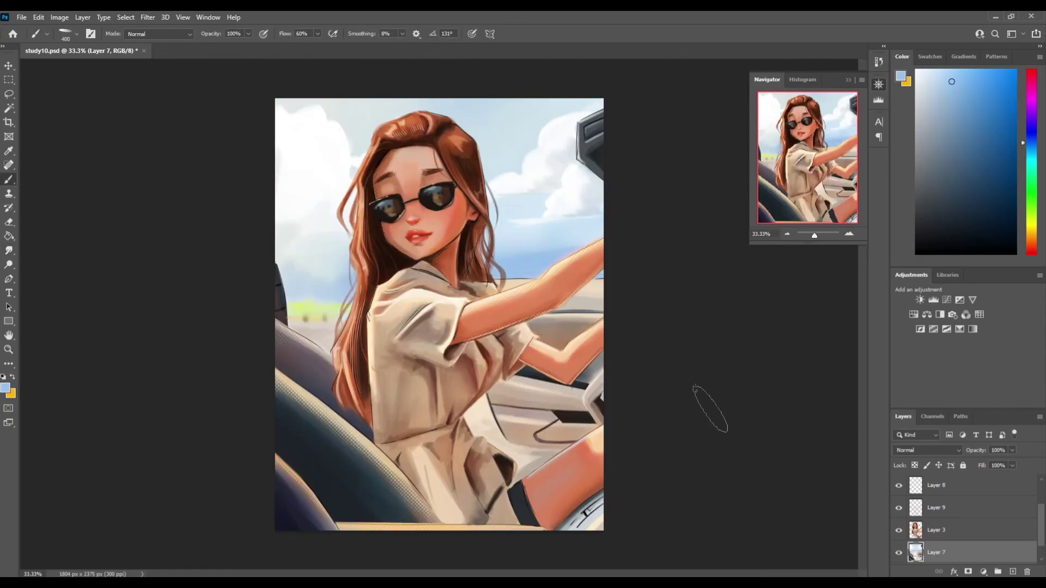
pyautogui.hotkey('ctrl', 'shift', 'x')
pyautogui.press('Escape')
pyautogui.keyDown('ctrl'); pyautogui.rightClick(392, 196); pyautogui.keyUp('ctrl')
# Apply Liquify to the sunglasses layer alone, then mirror the canvas to check the result.
pyautogui.click(180, 117)
pyautogui.hotkey('ctrl', 'shift', 'x')
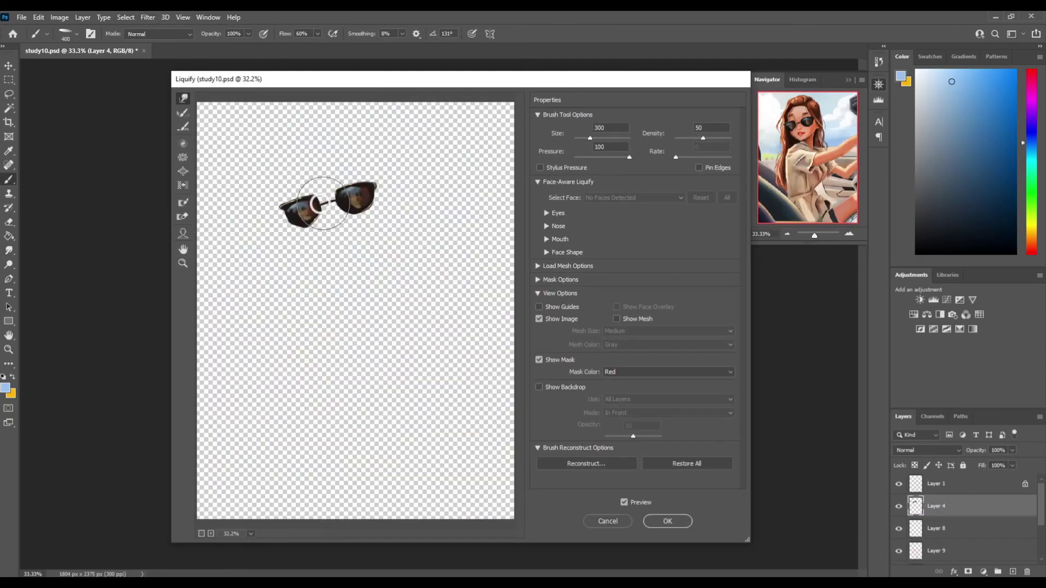
pyautogui.press('Return')
pyautogui.press('h')
pyautogui.press('h')
pyautogui.press('h')
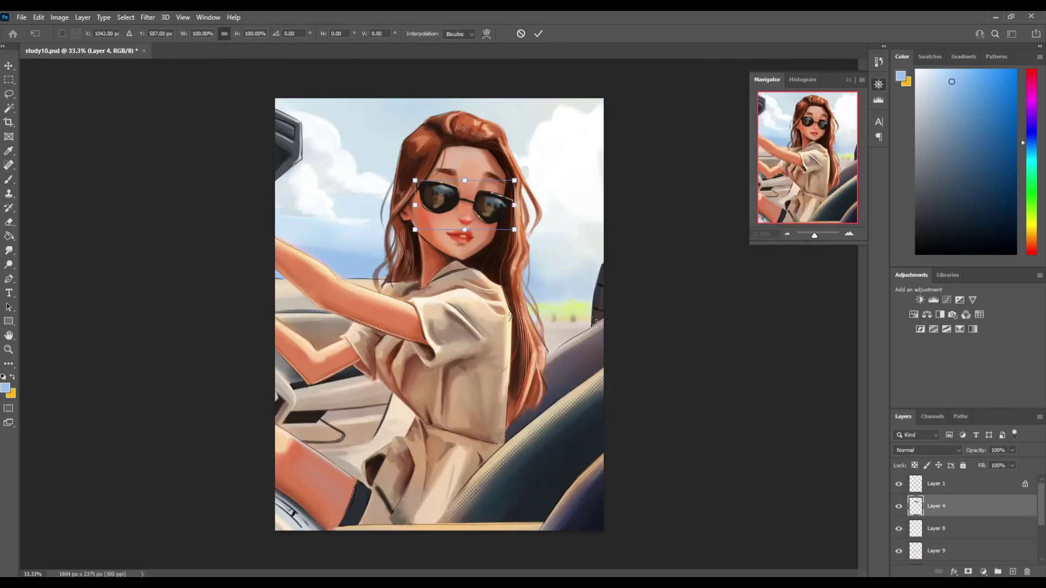
pyautogui.press('h')
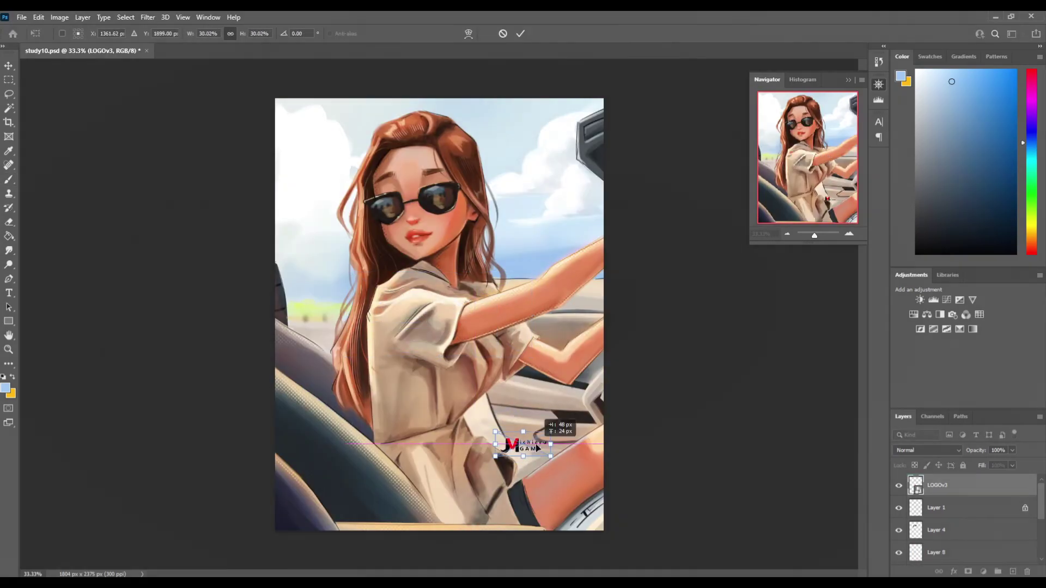